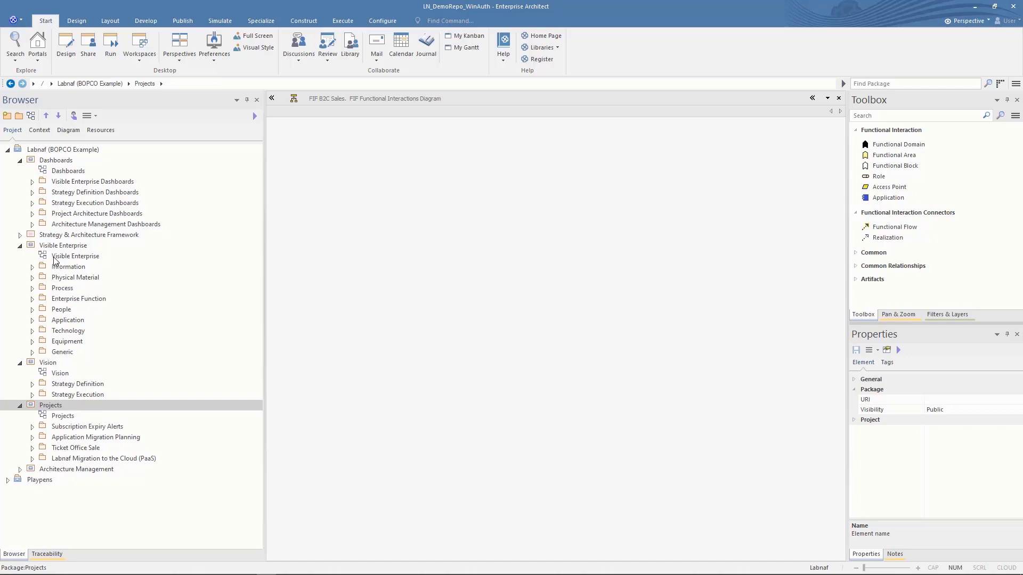
# Open the FUL Bus Operating Company diagram, followed by the FIF B2C Sales diagram in the Marketing & Sales domain
pyautogui.click(31, 299)
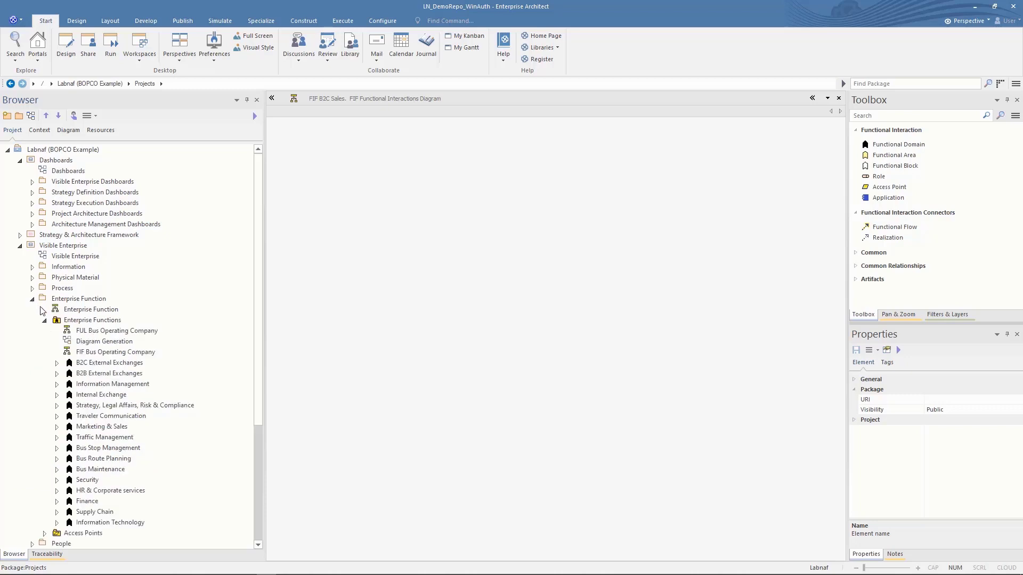
pyautogui.doubleClick(76, 331)
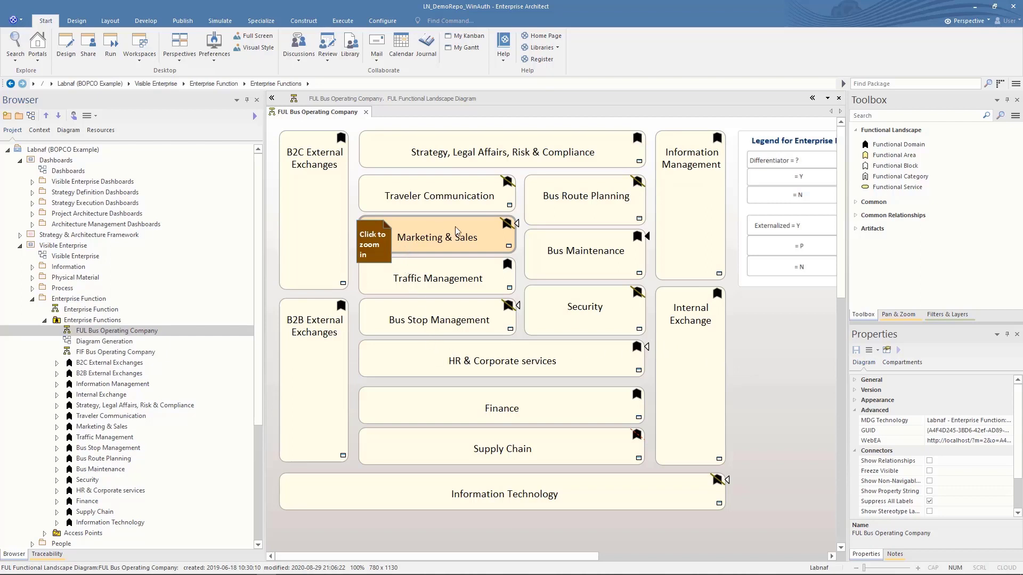
pyautogui.click(57, 426)
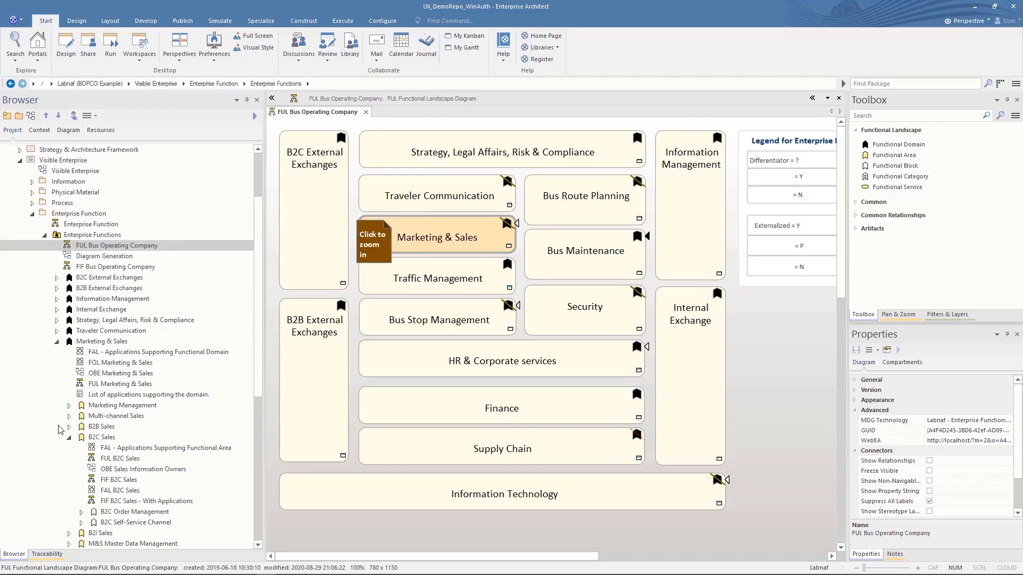
pyautogui.doubleClick(110, 480)
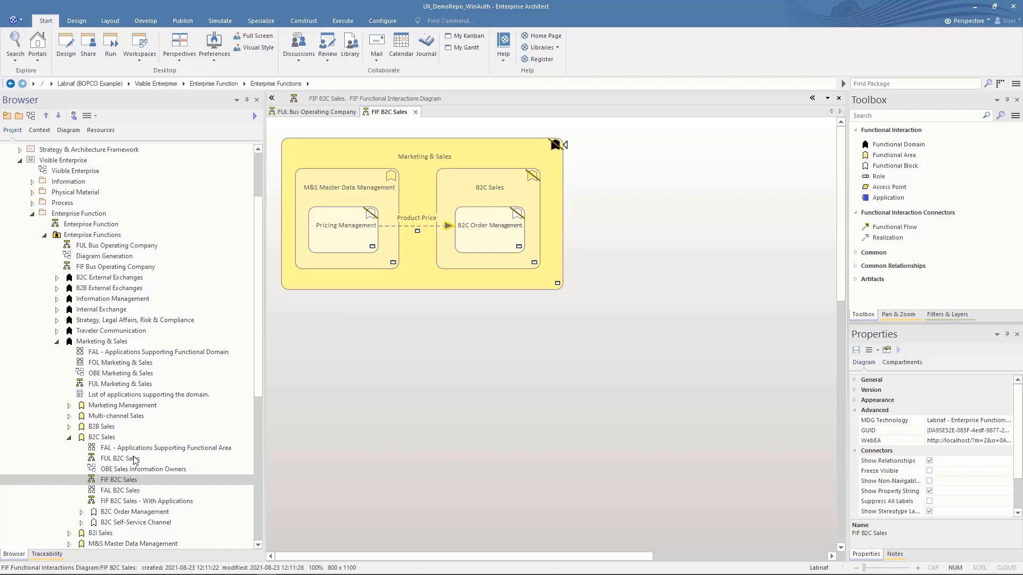
# Open the FAL B2C Sales diagram and examine the Athena Order Management application and its realization link to B2C Order Management
pyautogui.doubleClick(119, 490)
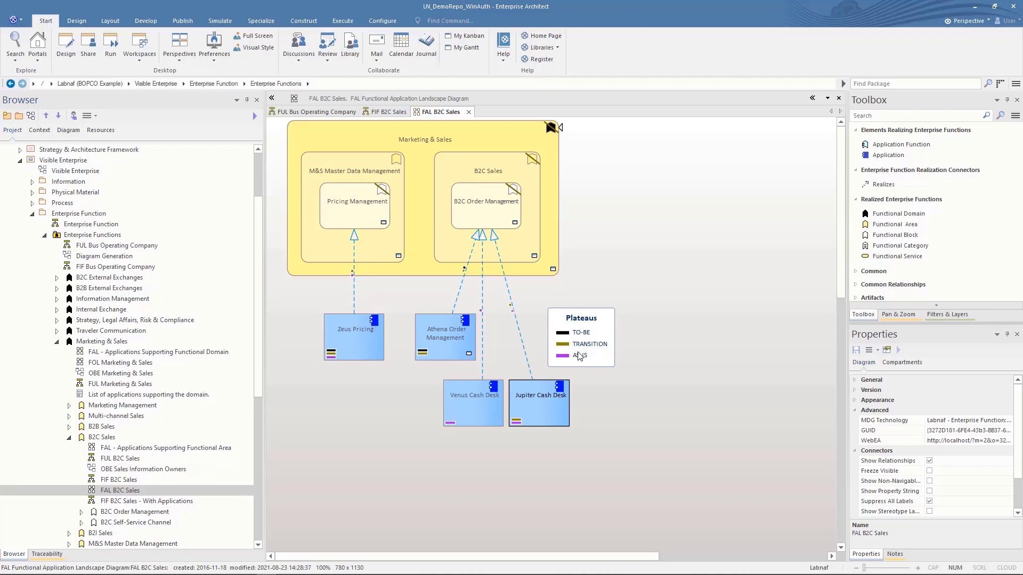
pyautogui.click(452, 346)
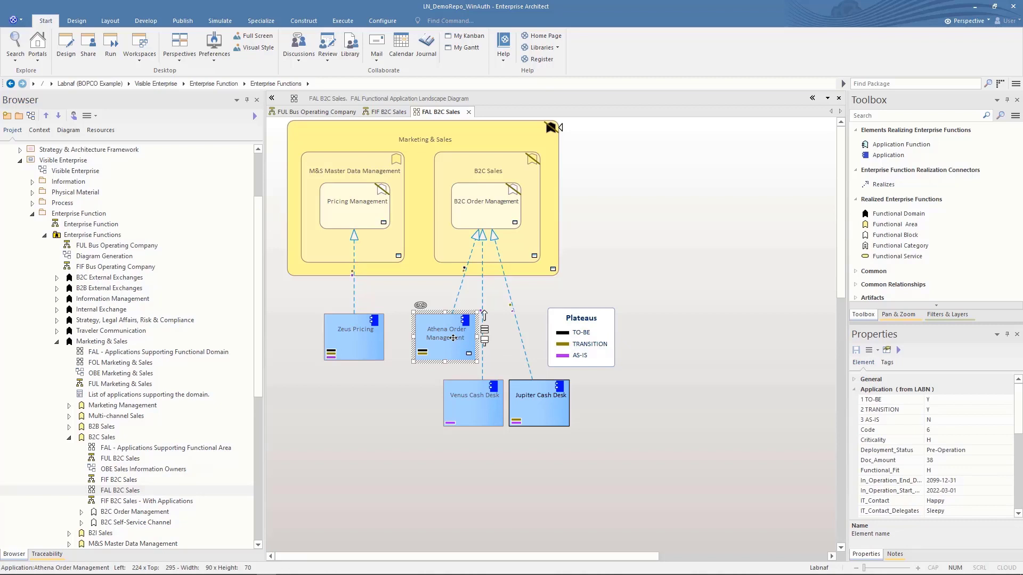
pyautogui.click(462, 293)
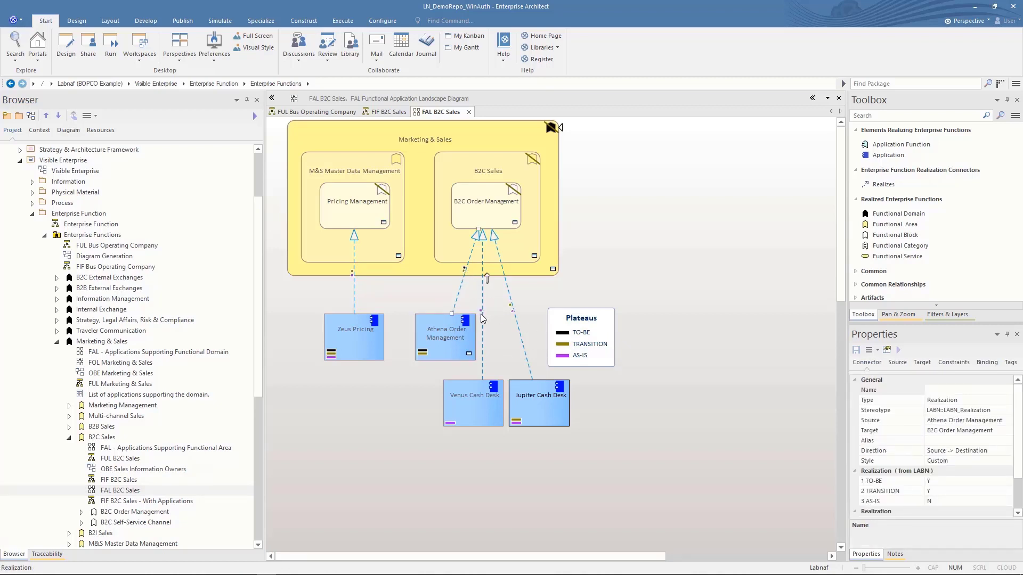
pyautogui.click(437, 351)
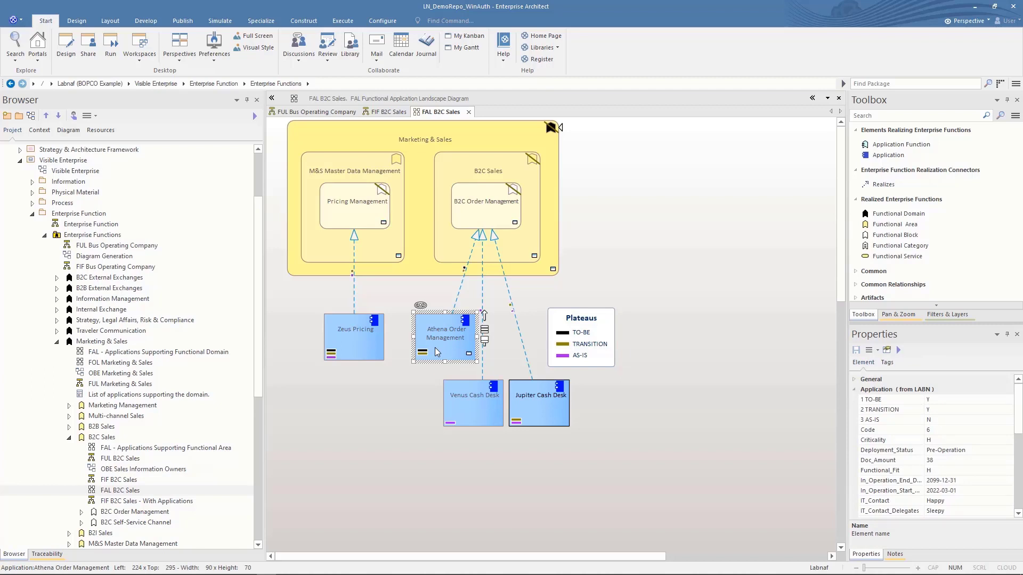
pyautogui.click(420, 376)
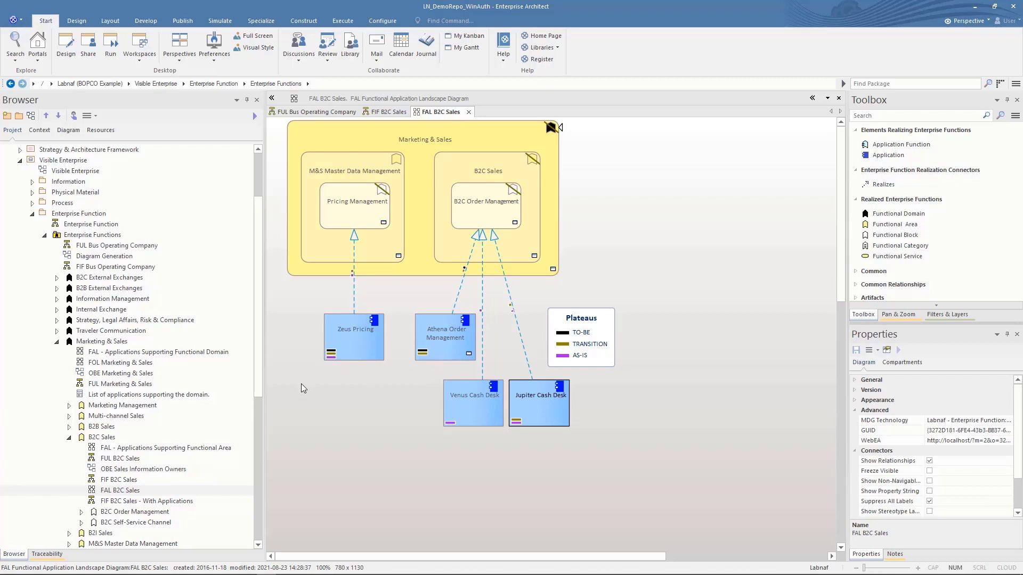
# Compare the FIF B2C Sales - With Applications, FAL B2C Sales and FAL - Applications Supporting Functional Area diagrams
pyautogui.doubleClick(131, 502)
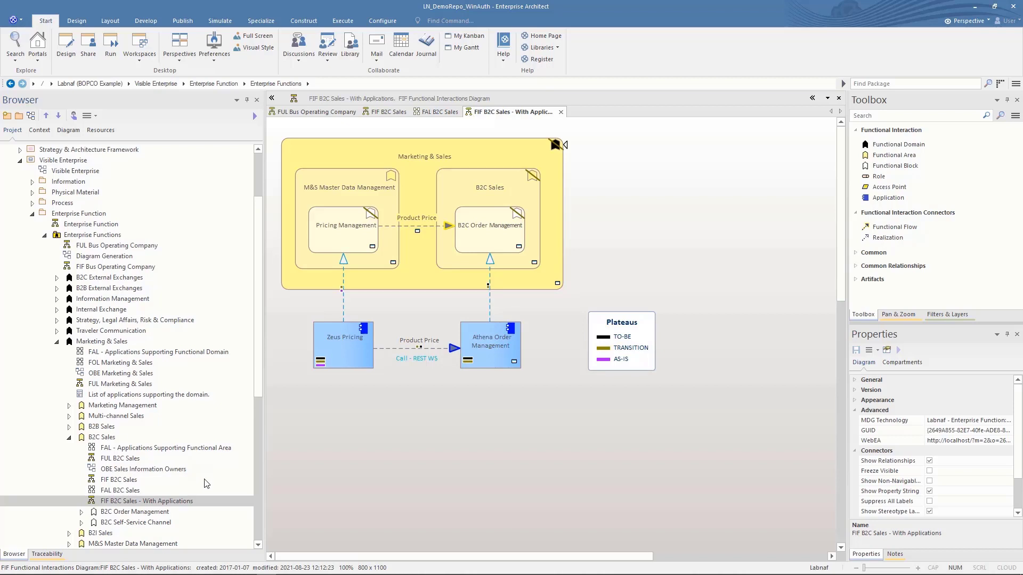
pyautogui.doubleClick(120, 490)
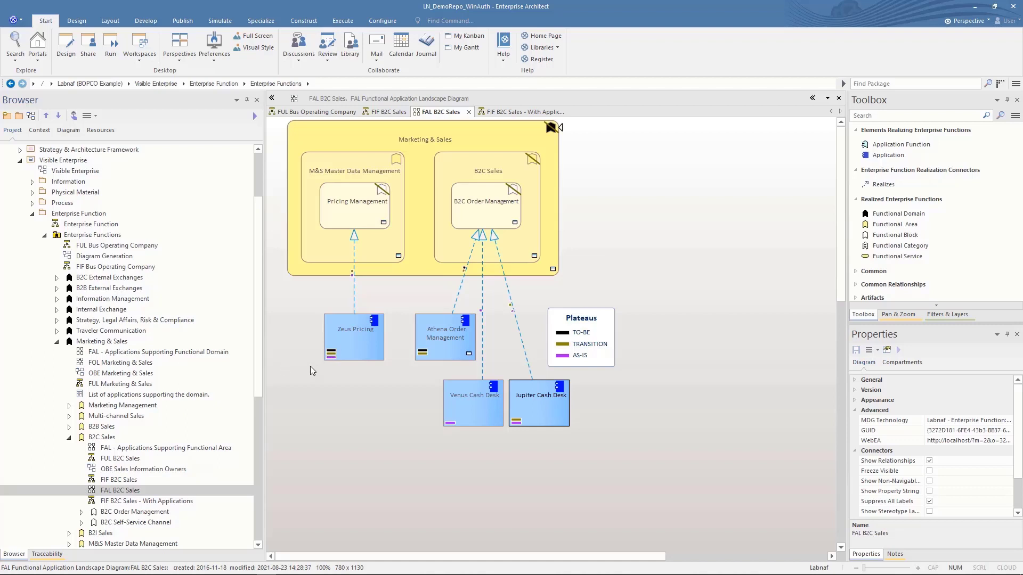
pyautogui.doubleClick(101, 448)
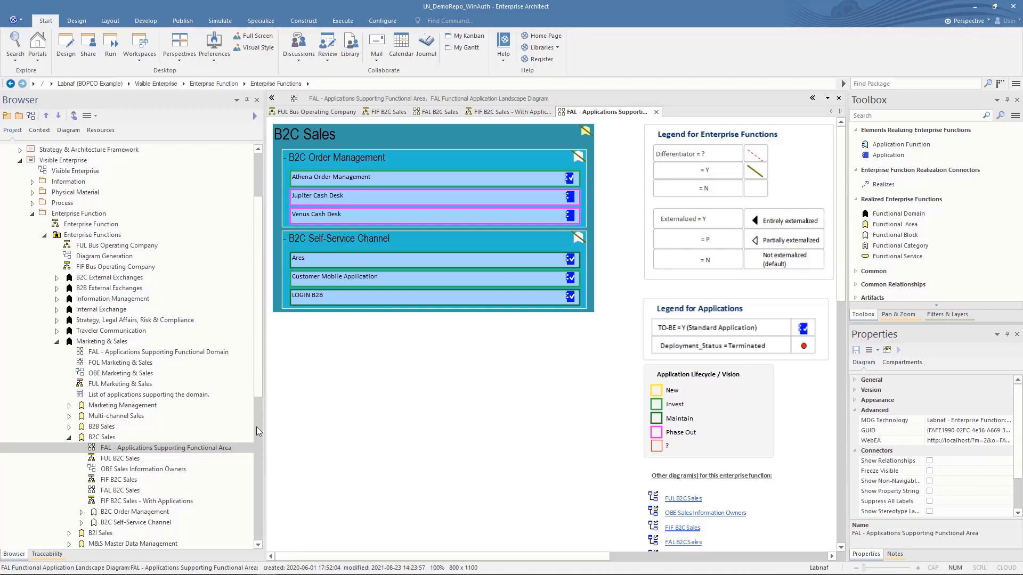
pyautogui.doubleClick(120, 490)
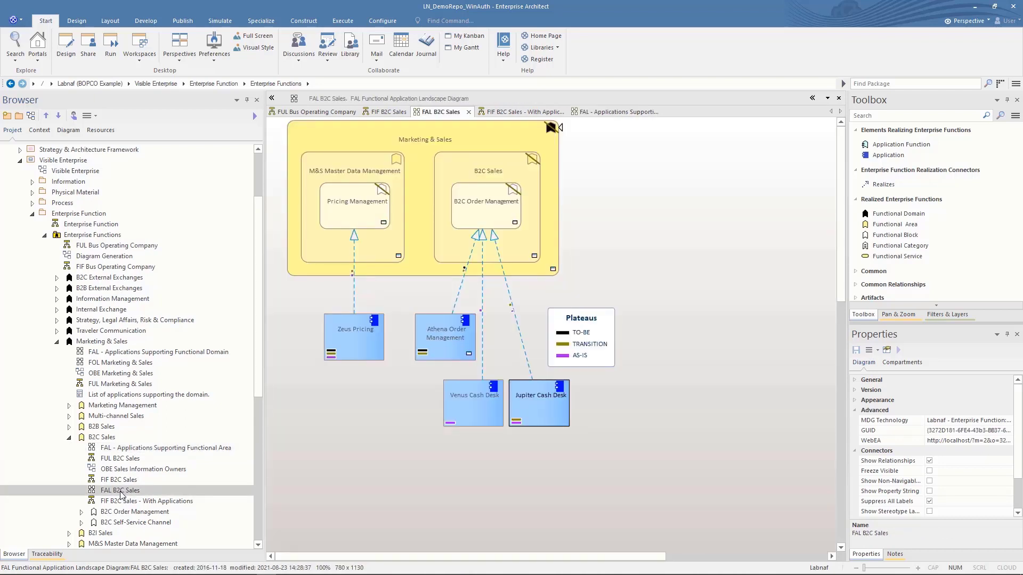
pyautogui.doubleClick(136, 449)
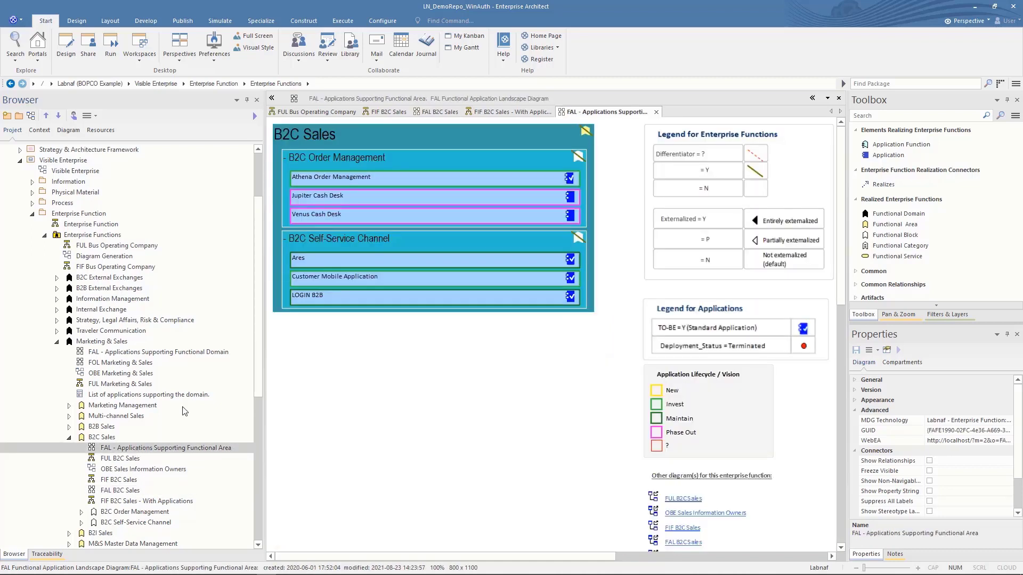
# Inspect the applications under B2C Order Management and B2C Self-Service Channel, and undo the accidental move of LOGIN B2B
pyautogui.click(348, 181)
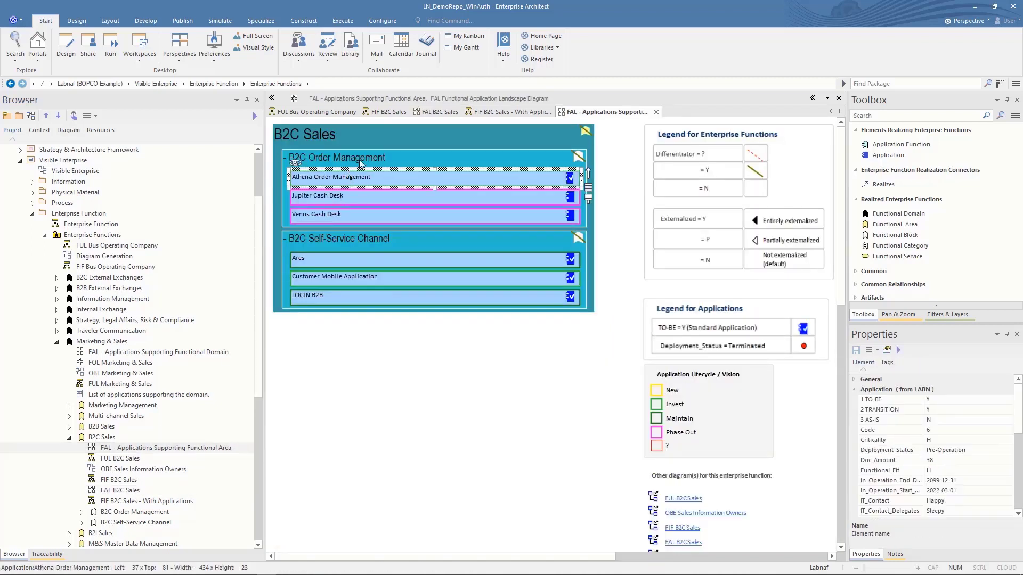
pyautogui.click(359, 159)
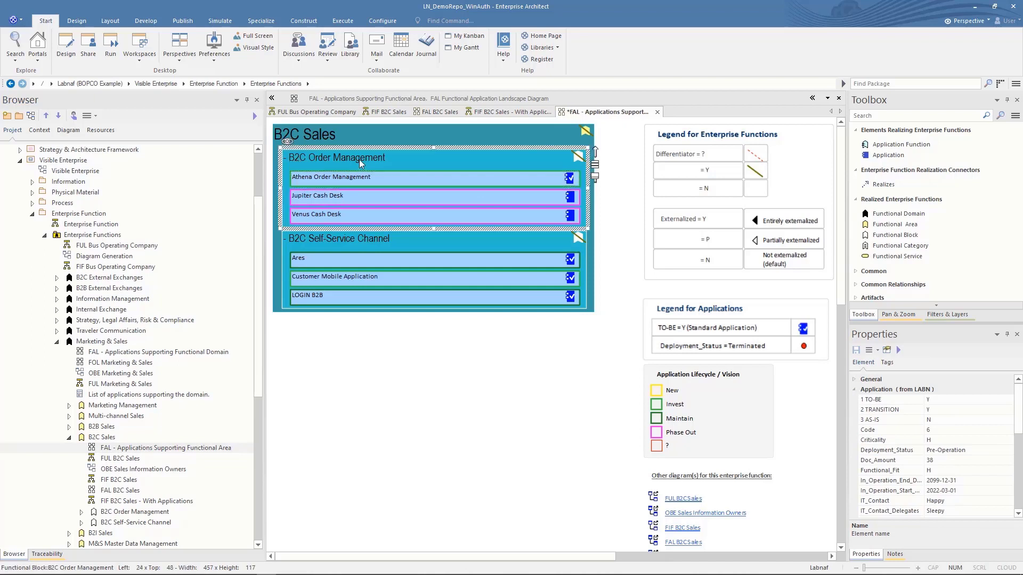
pyautogui.click(346, 263)
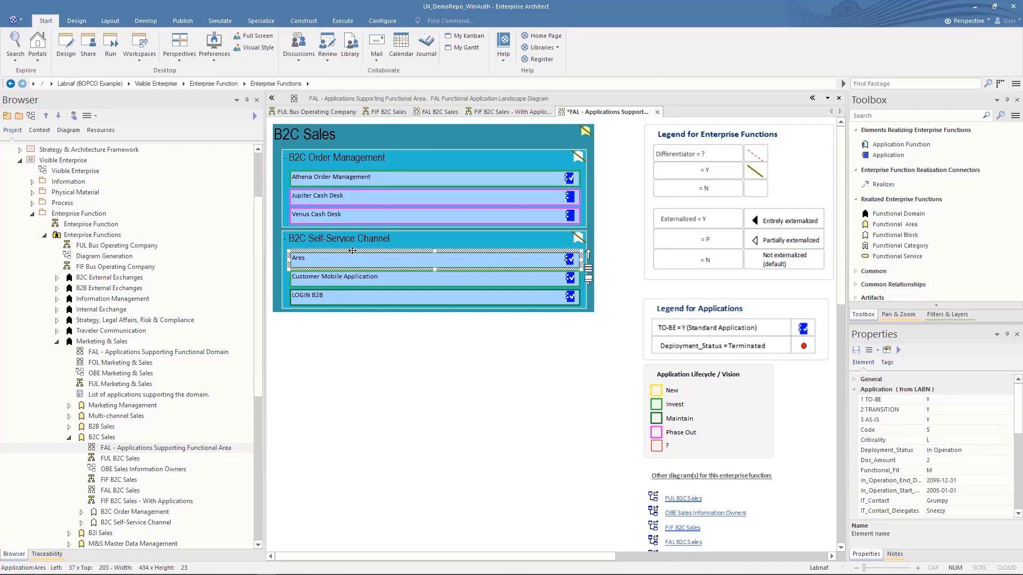
pyautogui.click(345, 281)
pyautogui.moveTo(340, 304); pyautogui.dragTo(340, 301)
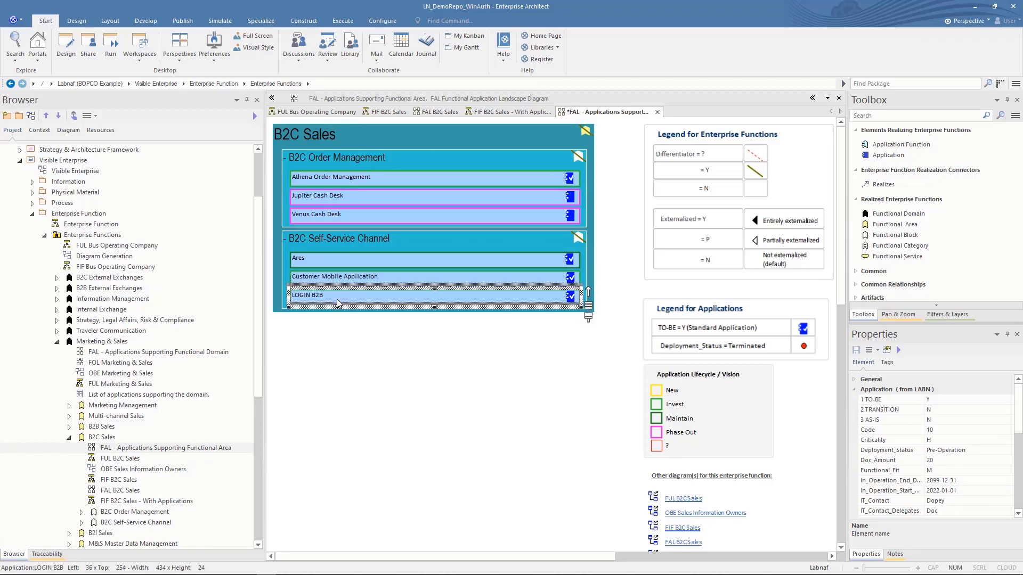
pyautogui.click(335, 244)
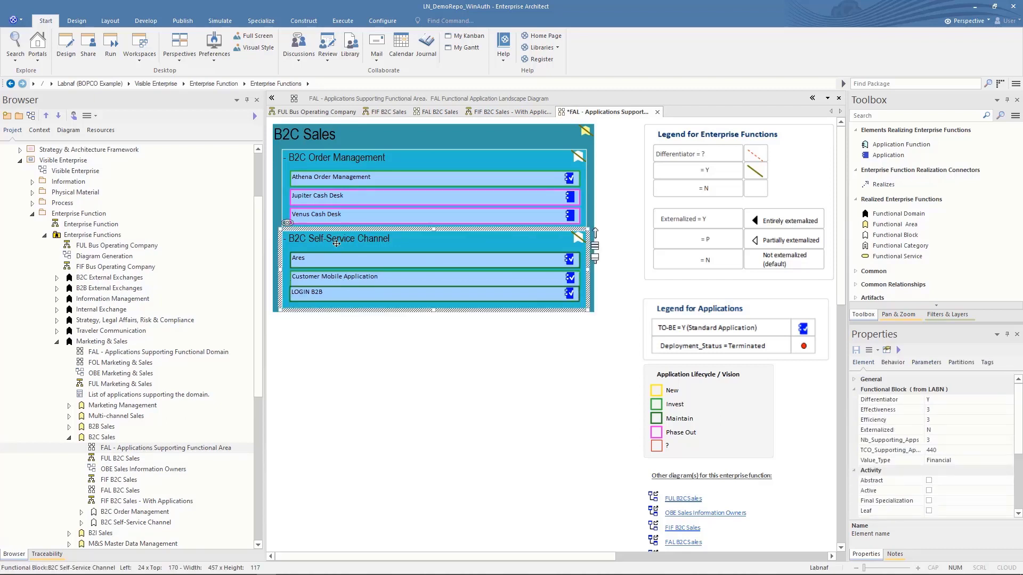
pyautogui.hotkey('ctrl', 'z')
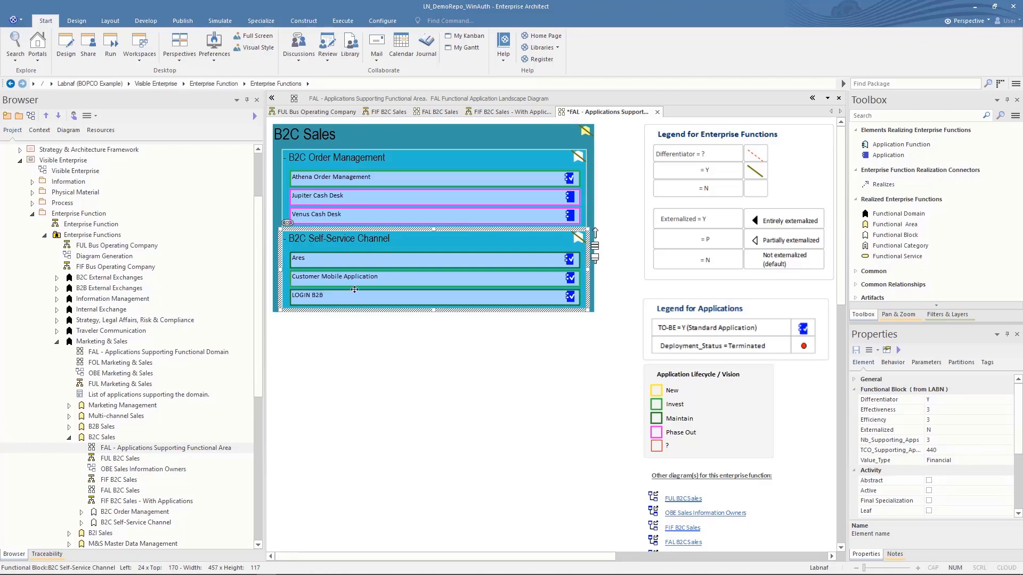
pyautogui.click(375, 357)
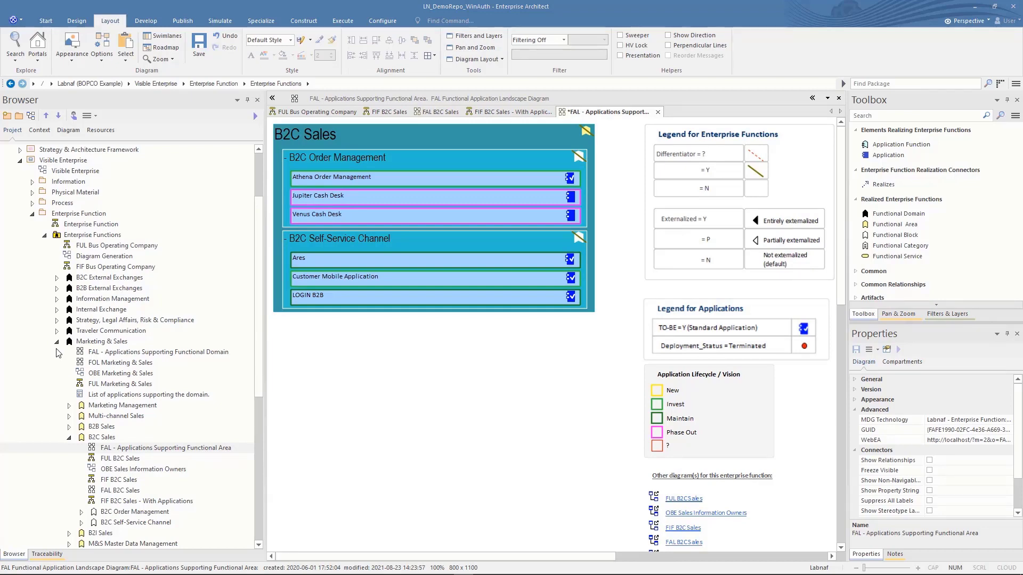
# Create a package-only Application Catalog named 0-9 inside the Visible Enterprise Applications package, using the Catalogs toolbox
pyautogui.scroll(-9, 59, 353)
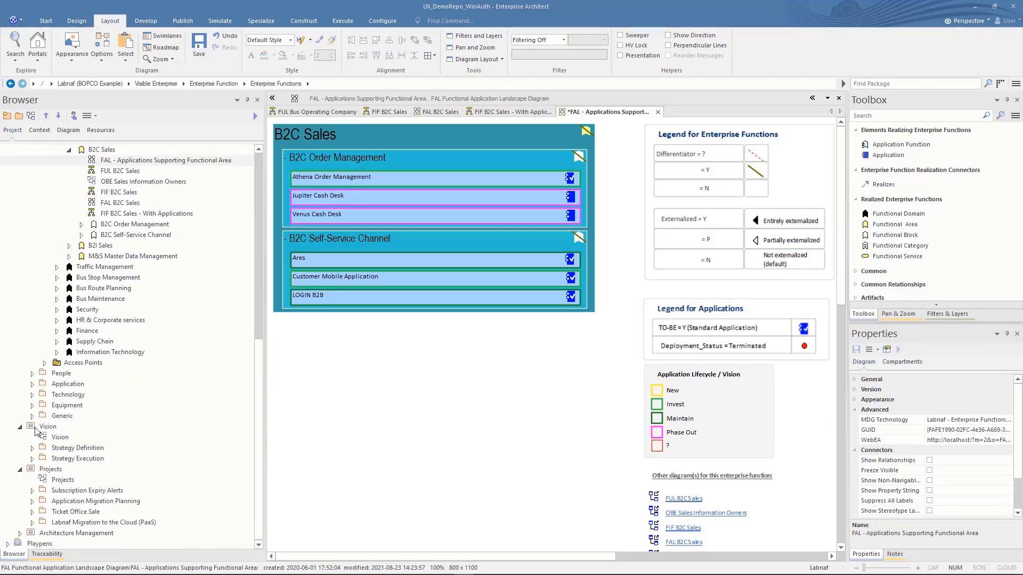
pyautogui.click(32, 385)
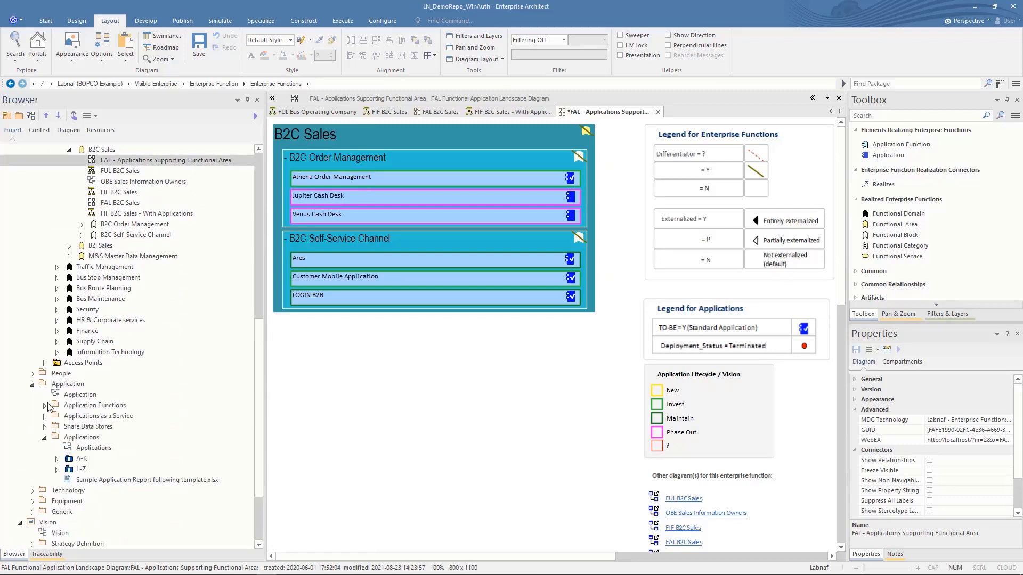
pyautogui.click(81, 438)
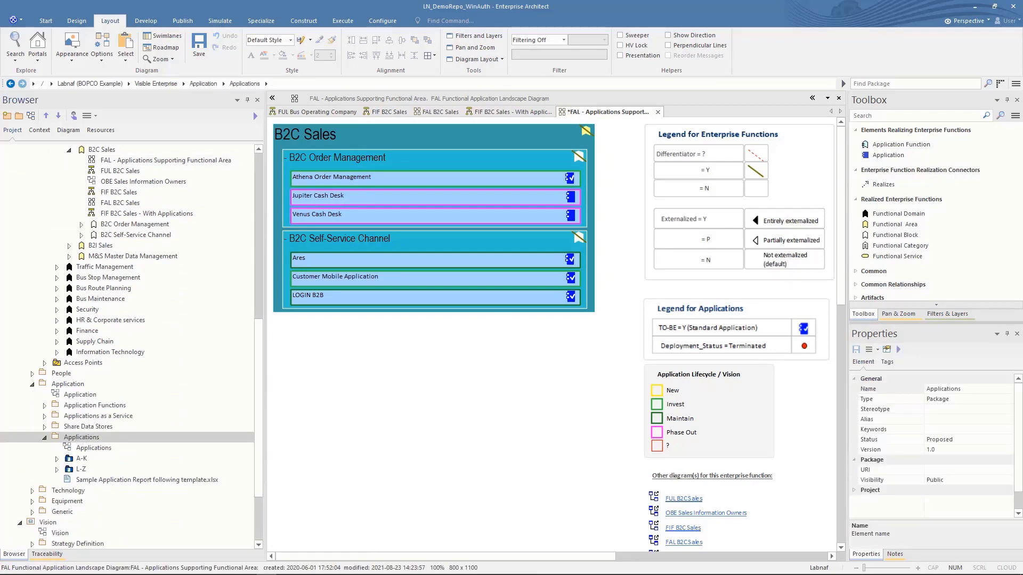
pyautogui.click(1015, 115)
pyautogui.moveTo(990, 157)
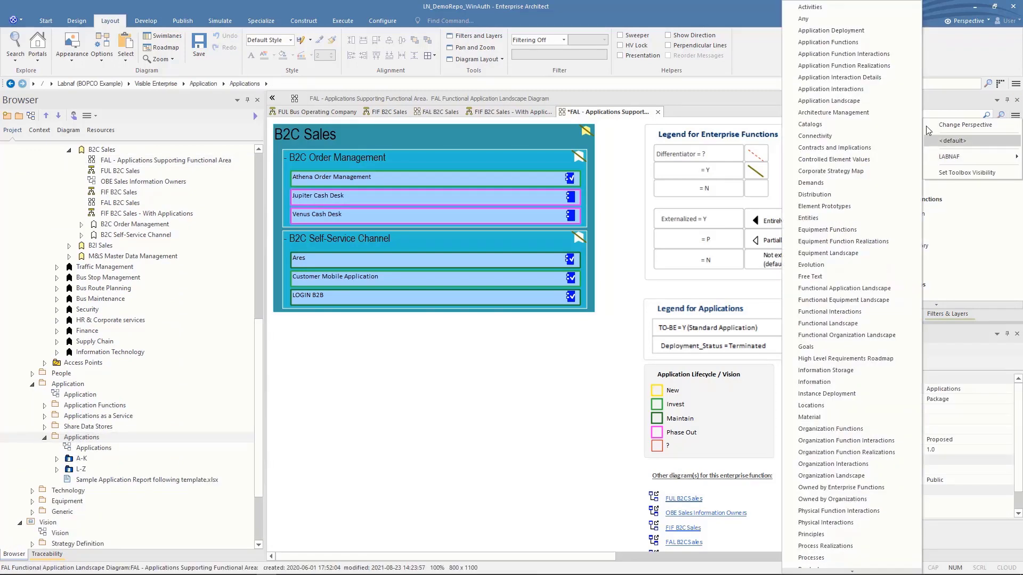
pyautogui.click(842, 127)
pyautogui.moveTo(886, 154); pyautogui.dragTo(72, 438)
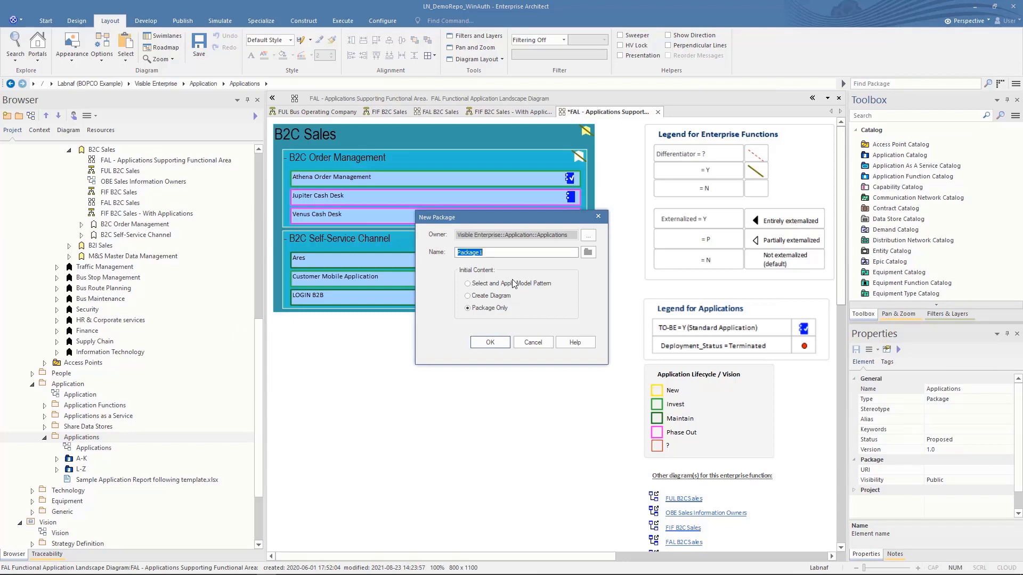
pyautogui.write('0-9')
pyautogui.click(490, 343)
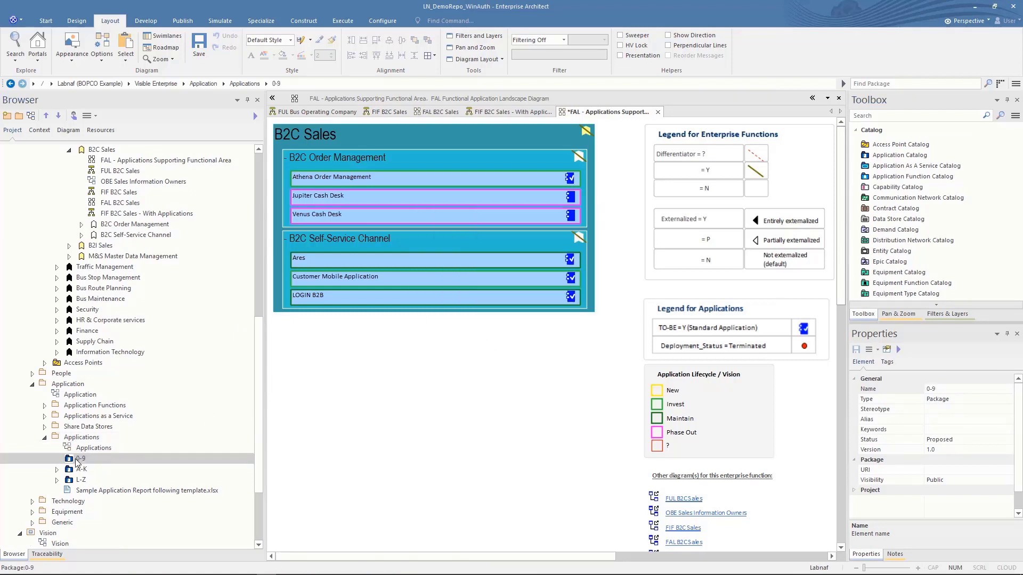
# Start the Labnaf tabular report import on the 0-9 package with "Import New Applications - No Mapping table.xlsx" as the input file
pyautogui.rightClick(77, 461)
pyautogui.moveTo(240, 252)
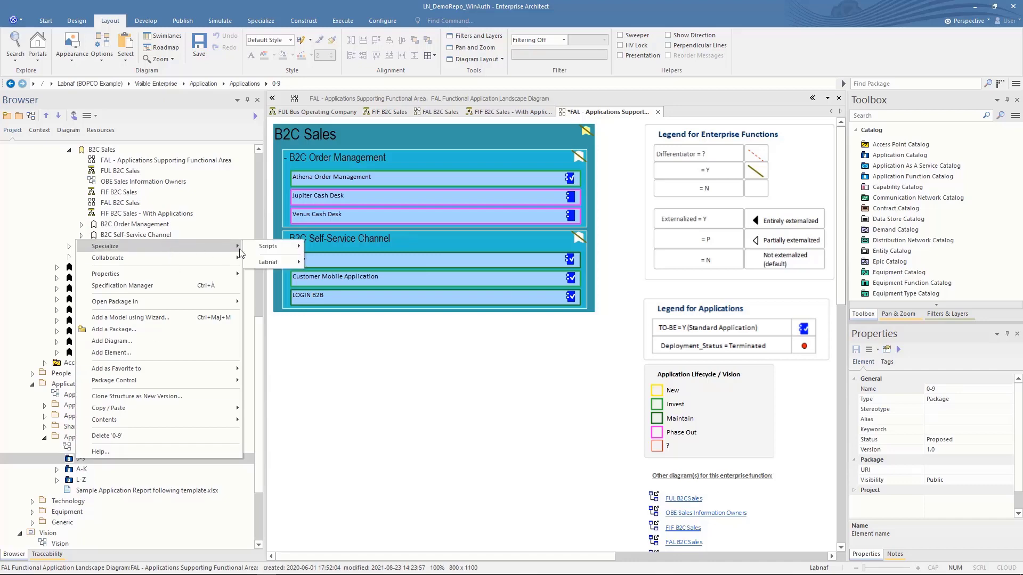
pyautogui.moveTo(267, 263)
pyautogui.click(381, 324)
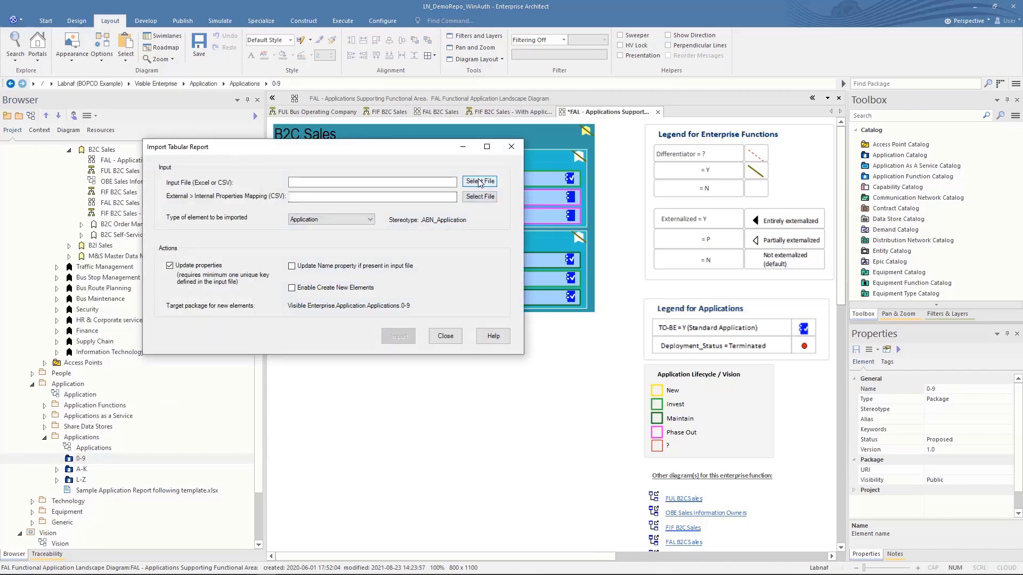
pyautogui.click(480, 182)
pyautogui.click(409, 235)
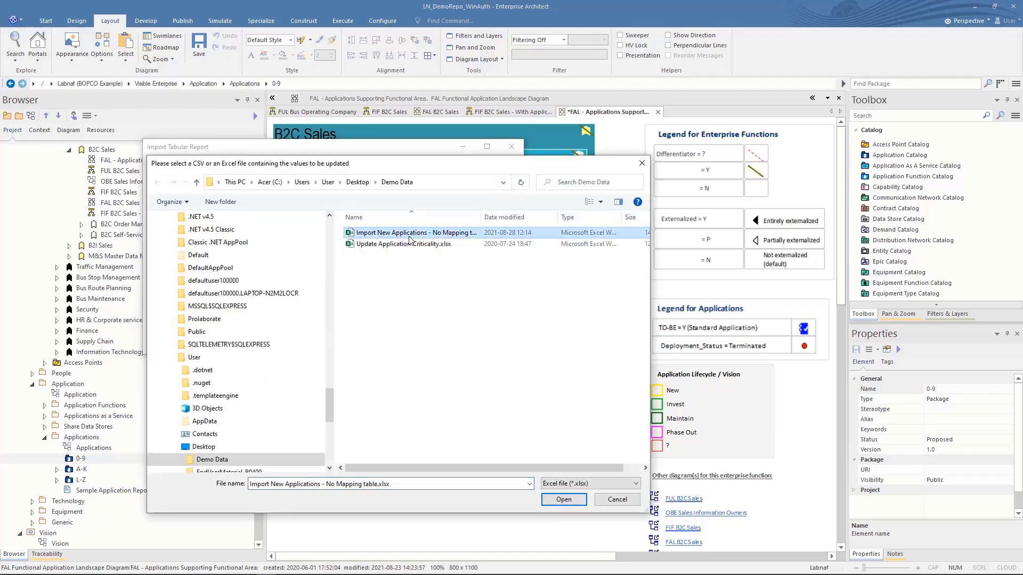
pyautogui.click(563, 500)
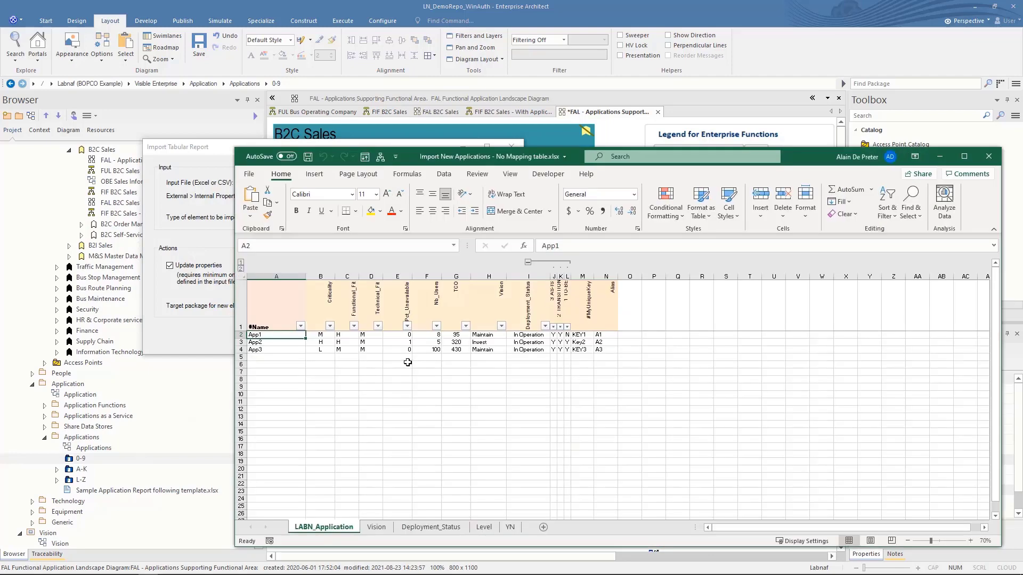
pyautogui.click(194, 330)
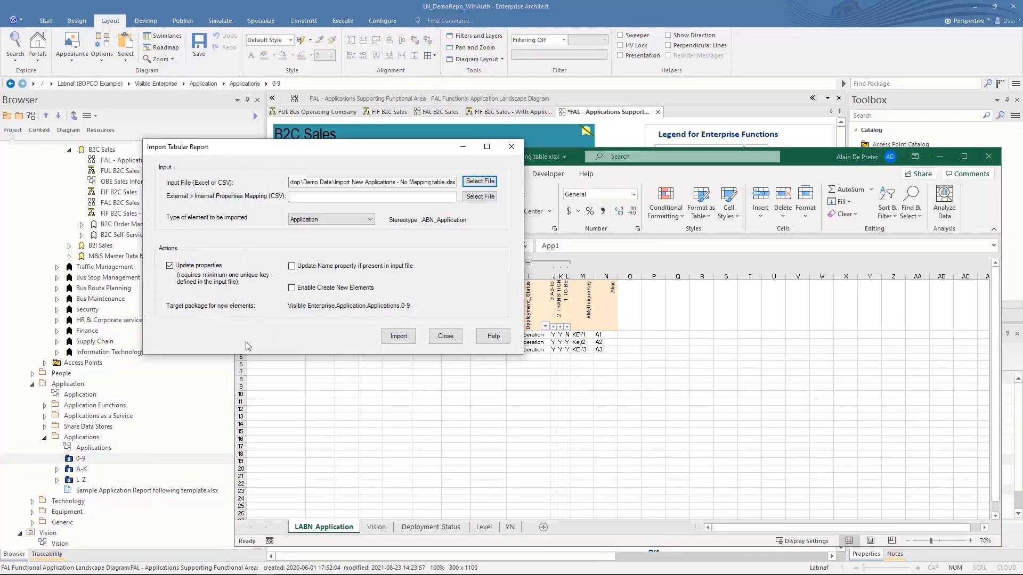
# Leave the external-to-internal properties mapping empty and keep Application as the type of element to import
pyautogui.click(416, 197)
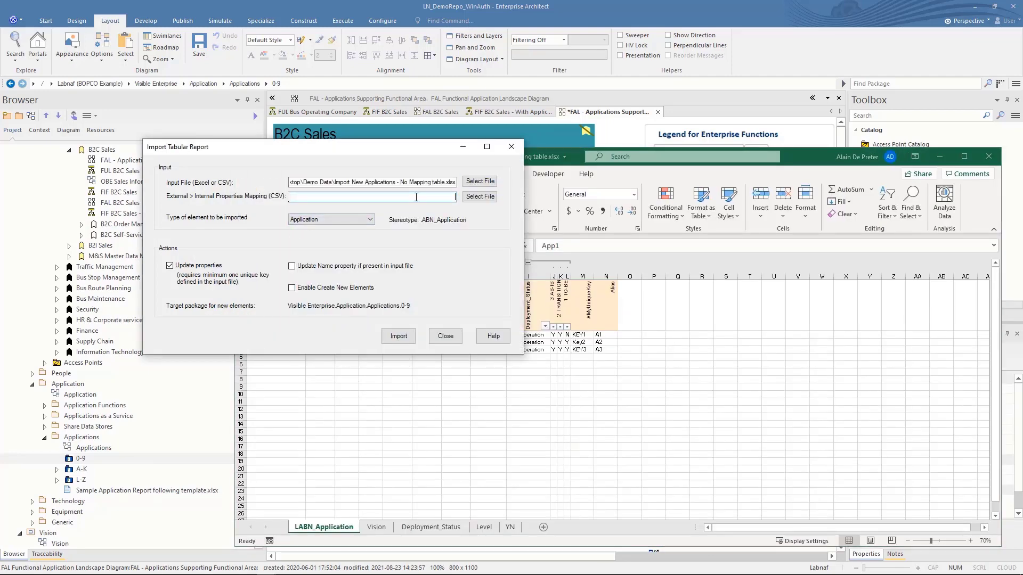
pyautogui.moveTo(353, 149); pyautogui.dragTo(329, 125)
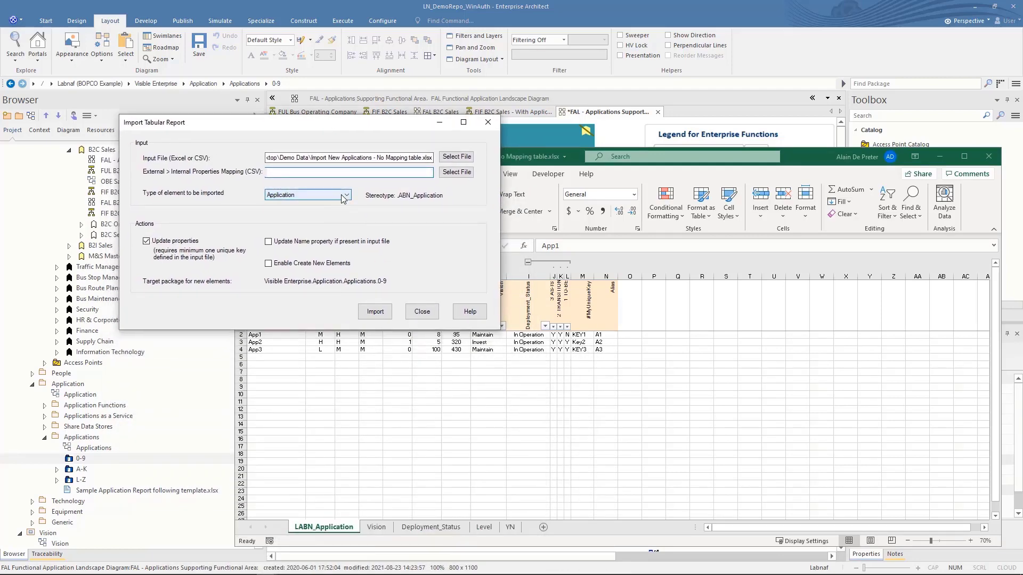
pyautogui.click(341, 195)
pyautogui.click(340, 194)
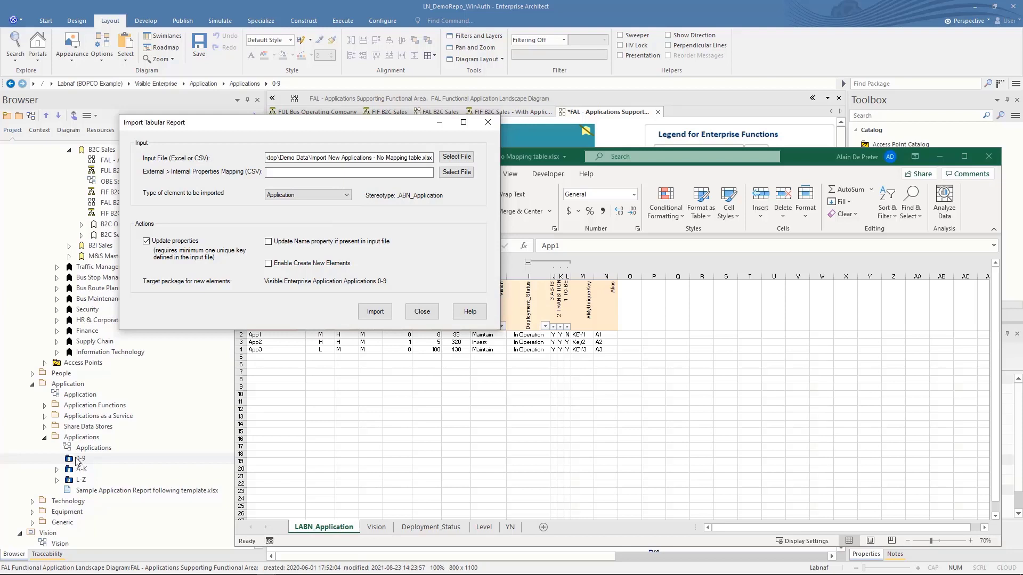
# Enable the creation of new elements and run the application import into the 0-9 package
pyautogui.click(286, 265)
pyautogui.click(377, 312)
pyautogui.click(376, 312)
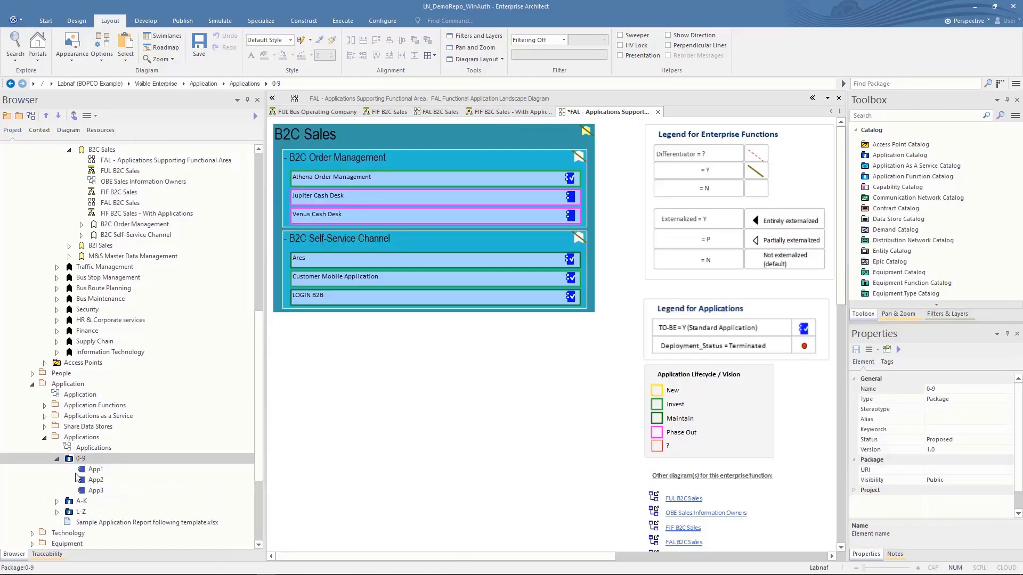
# Examine the properties of the imported App1, App2 and App3 in the 0-9 catalog, including the Code of App1
pyautogui.click(89, 478)
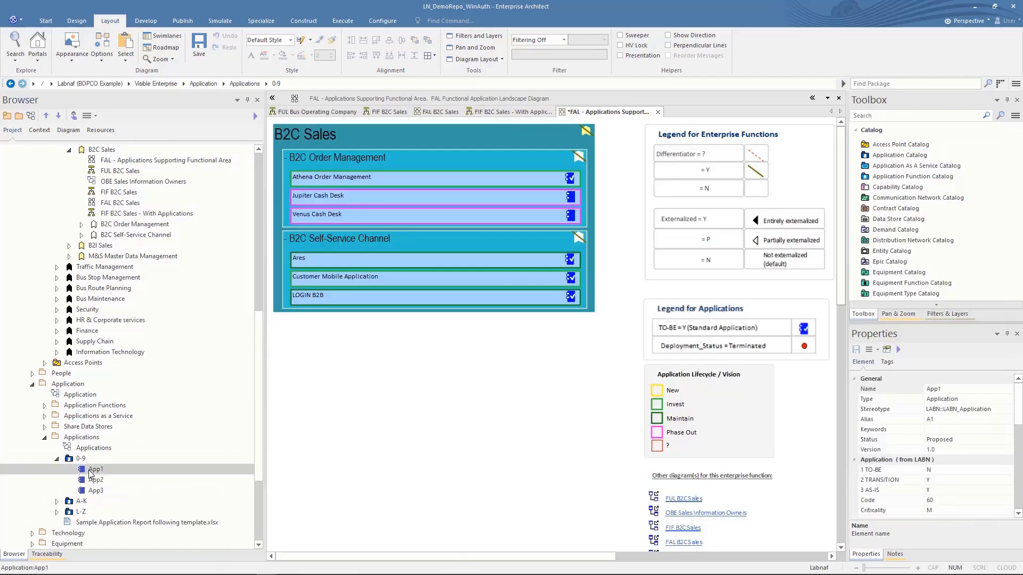
pyautogui.click(95, 483)
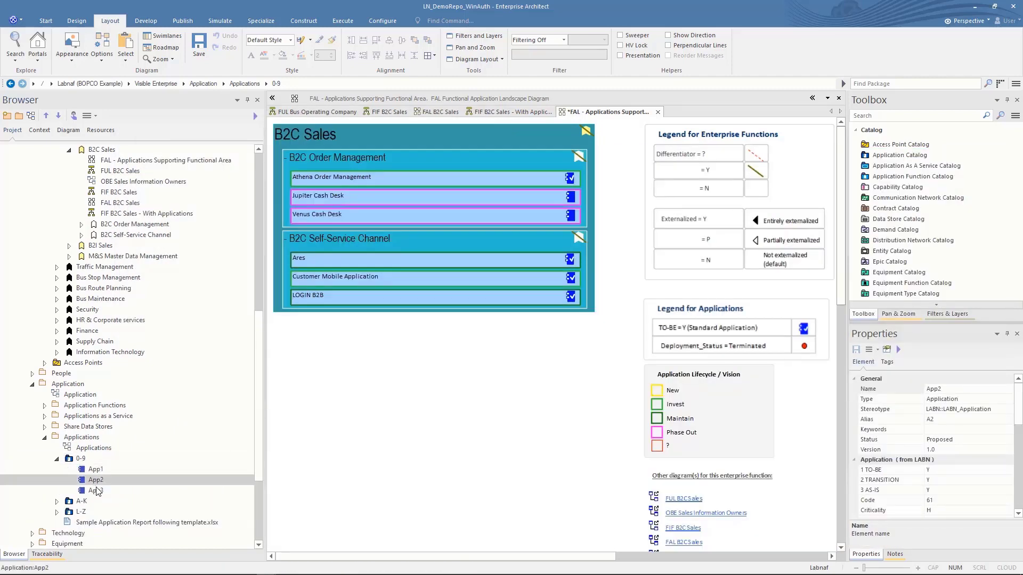
pyautogui.click(97, 491)
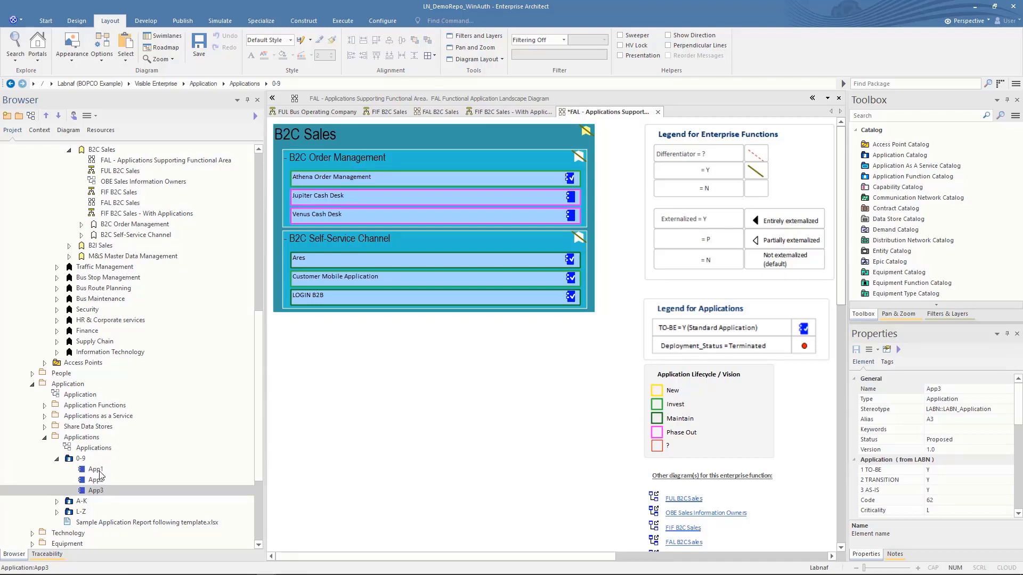
pyautogui.click(99, 472)
pyautogui.click(951, 497)
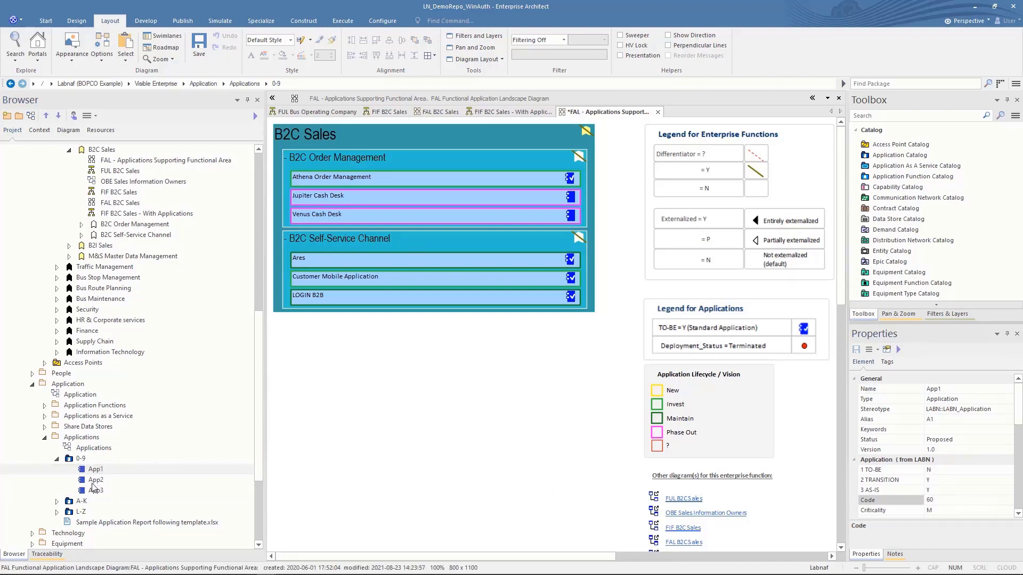
pyautogui.click(94, 483)
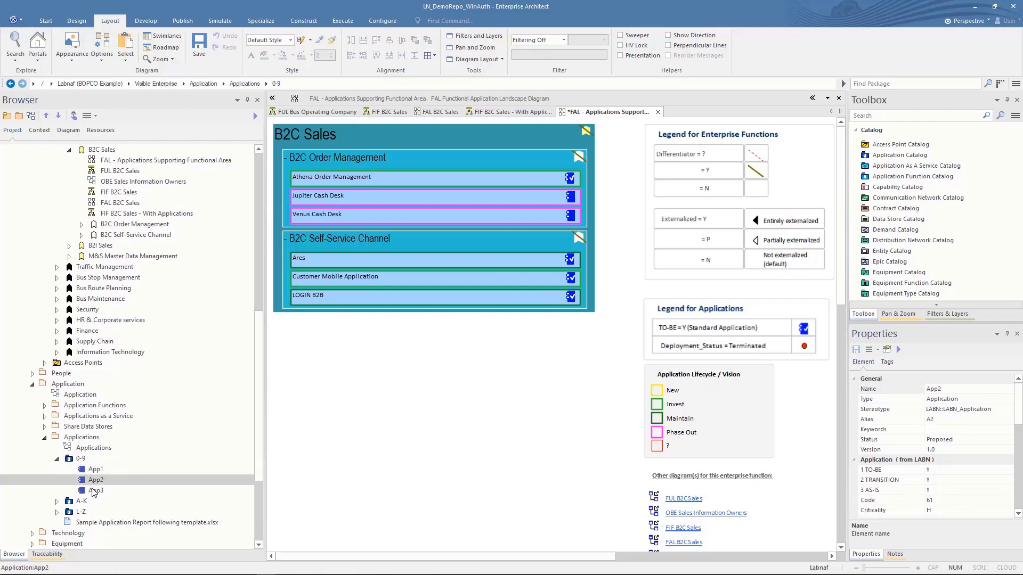
pyautogui.click(95, 490)
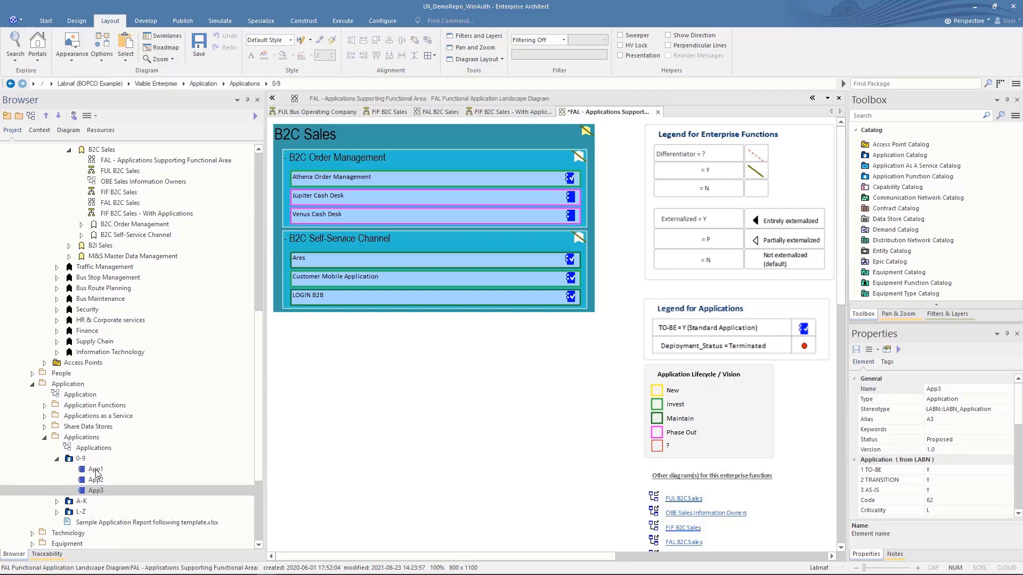
# Open the Application Properties and Relationships template diagram under the Strategy & Architecture Framework's Tabular Report Templates configuration
pyautogui.scroll(12, 96, 473)
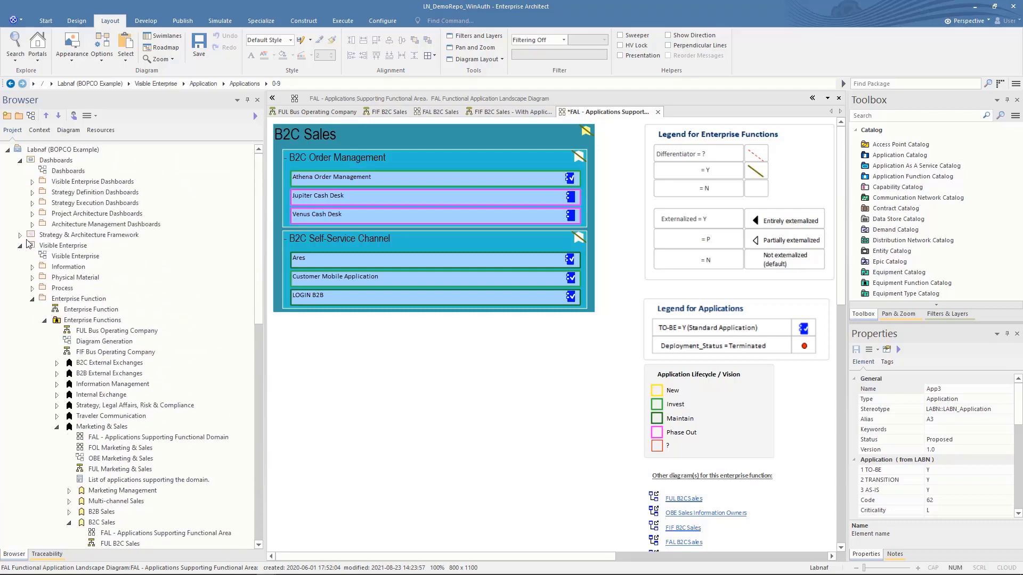
pyautogui.click(20, 235)
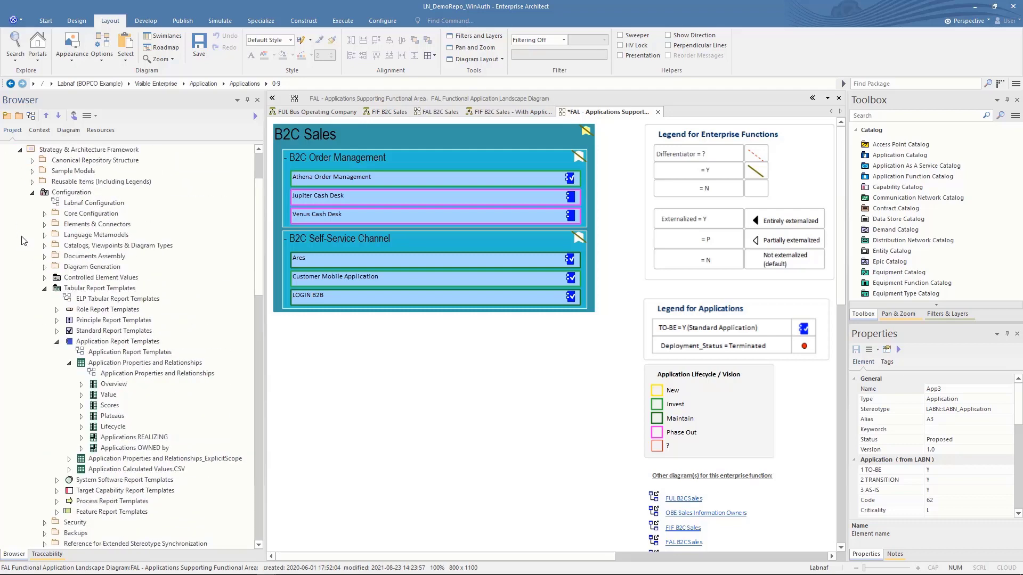
pyautogui.click(101, 361)
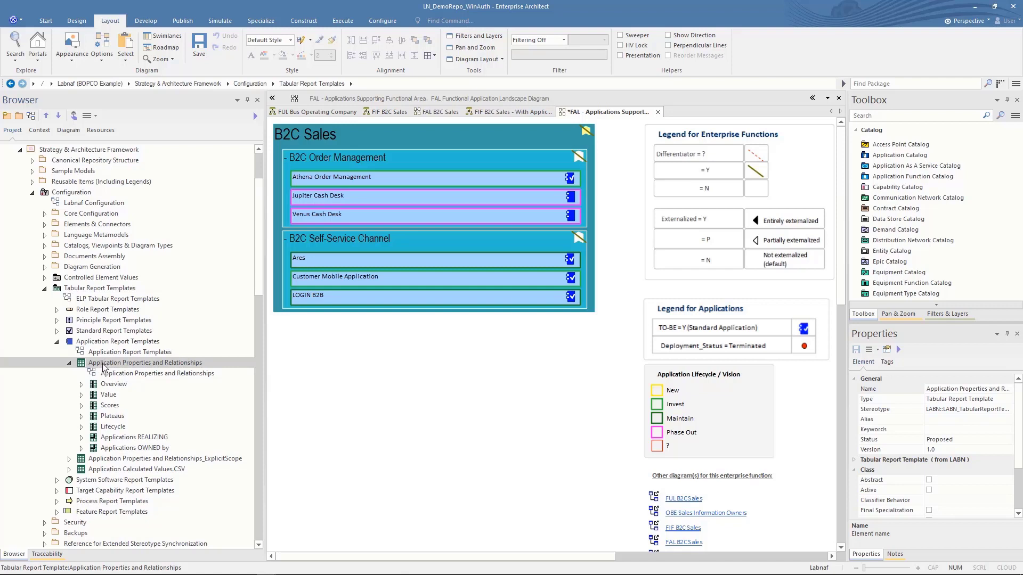
pyautogui.rightClick(107, 364)
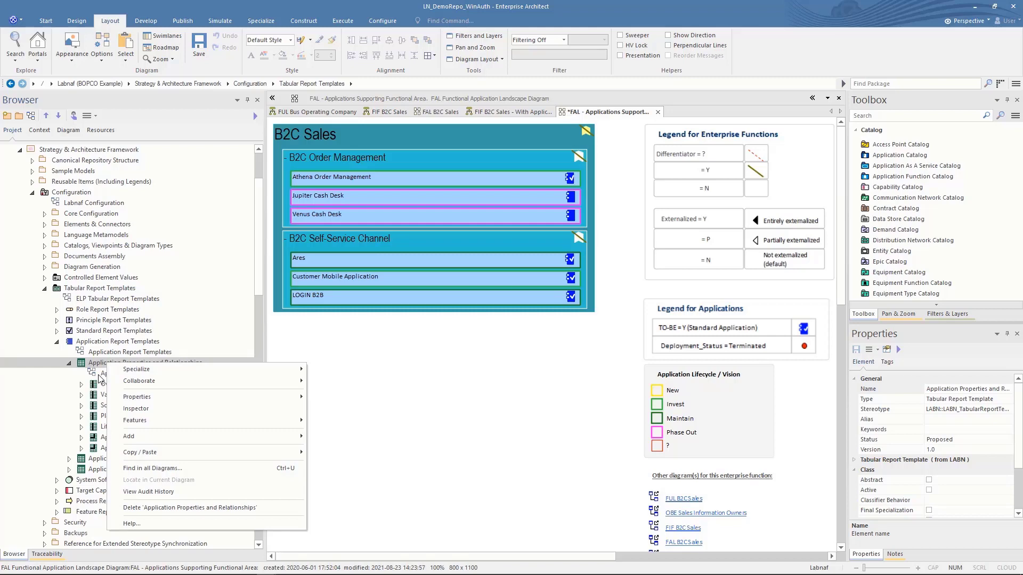
pyautogui.click(101, 376)
pyautogui.doubleClick(102, 374)
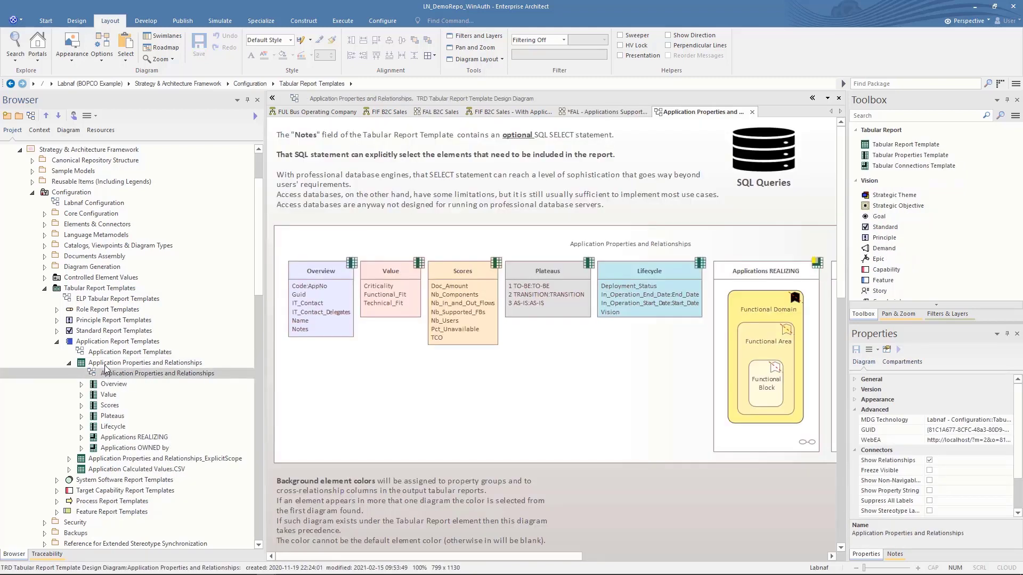
# Open the System Software Report Templates diagram and view the design of its System Software Lifecycle template
pyautogui.click(57, 480)
pyautogui.doubleClick(82, 492)
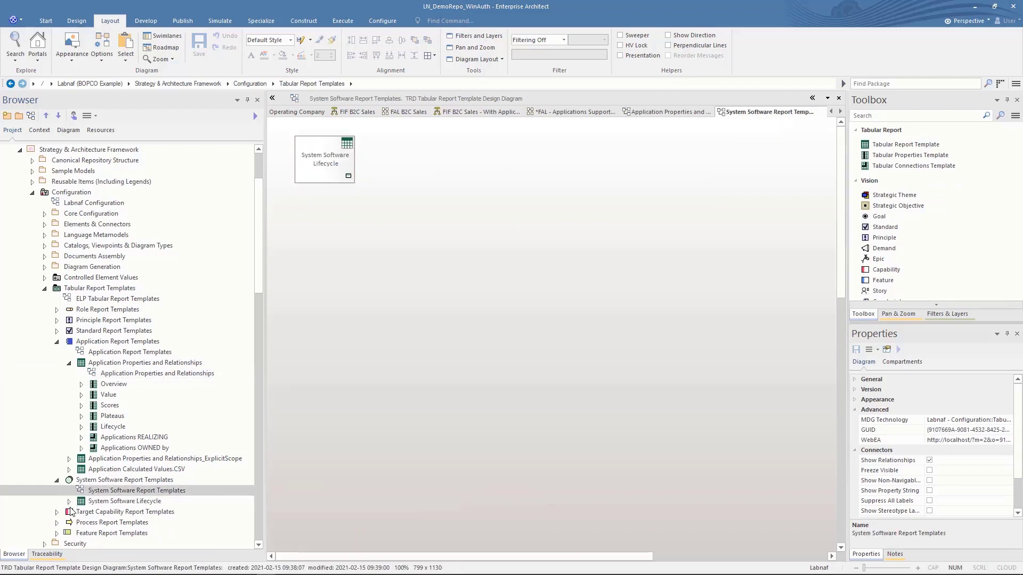
pyautogui.click(72, 512)
pyautogui.doubleClick(339, 140)
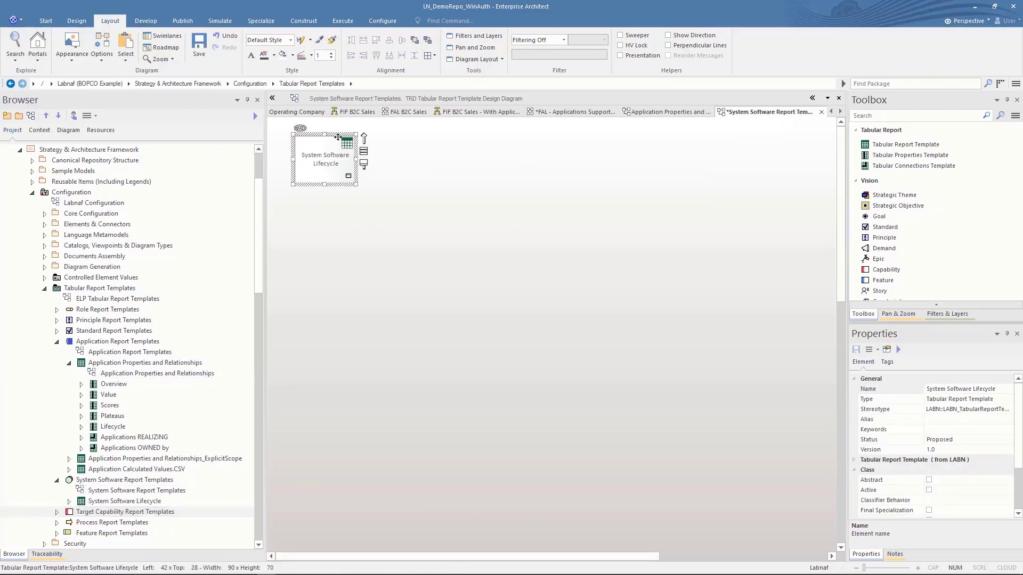
pyautogui.click(513, 318)
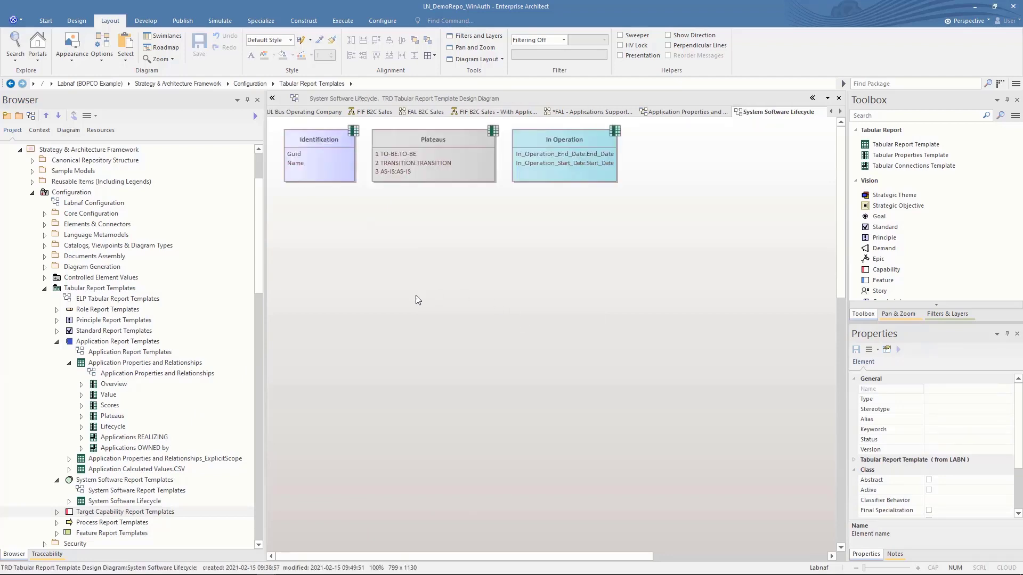
# View the Application Report Templates diagram and return to the Application Properties and Relationships template diagram
pyautogui.doubleClick(91, 353)
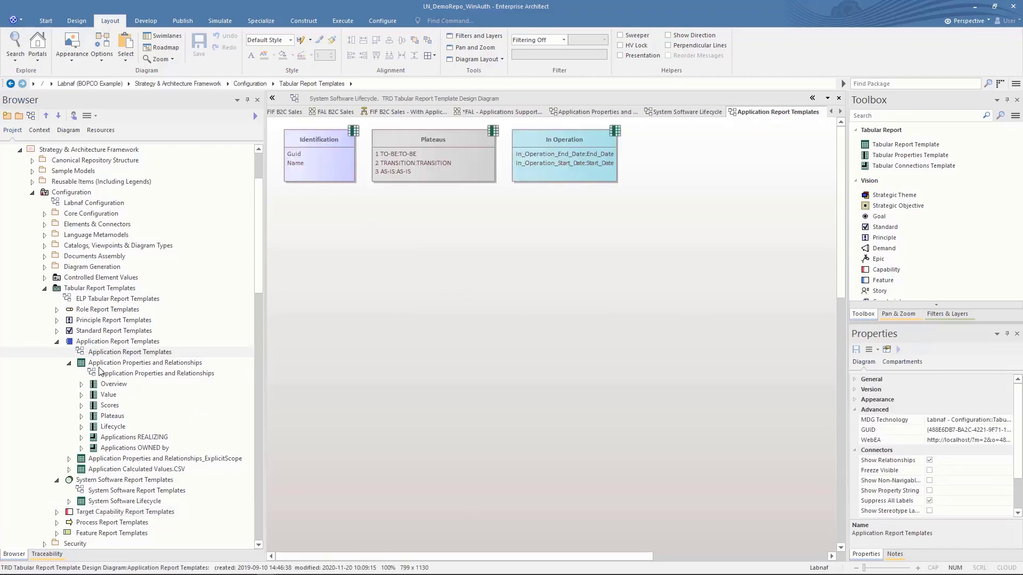
pyautogui.click(108, 375)
pyautogui.doubleClick(107, 375)
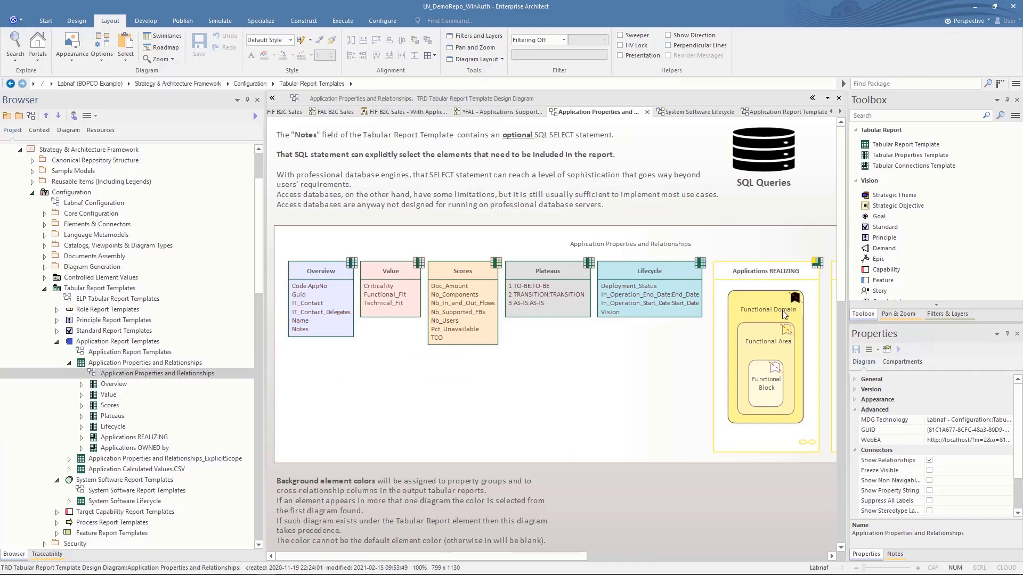
# Generate the Labnaf tabular report from the Application Properties and Relationships template, replacing "Application Properties and Relationships.xlsx" on the Desktop
pyautogui.click(96, 364)
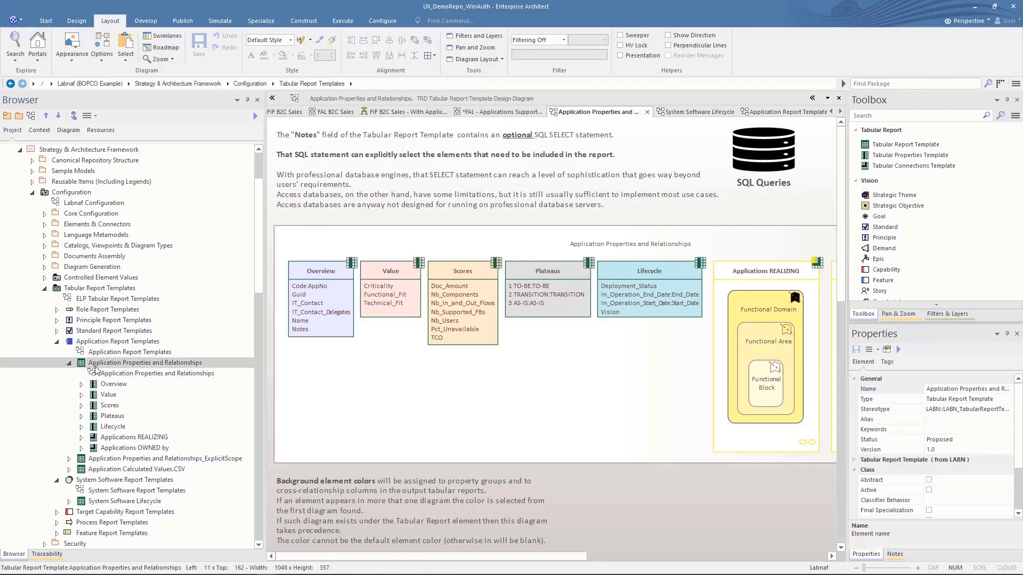
pyautogui.rightClick(95, 366)
pyautogui.moveTo(255, 373)
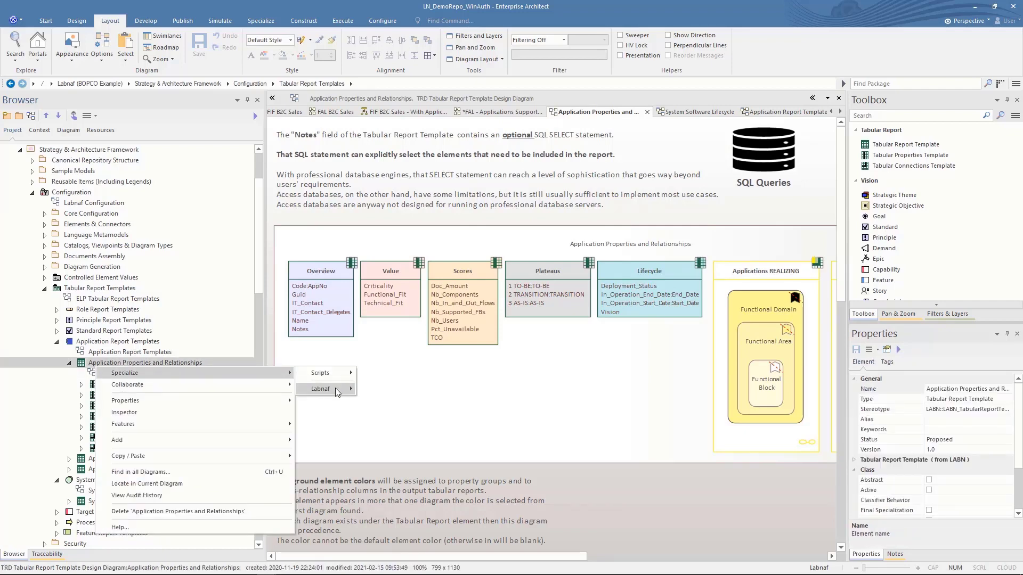
pyautogui.moveTo(337, 392)
pyautogui.click(398, 436)
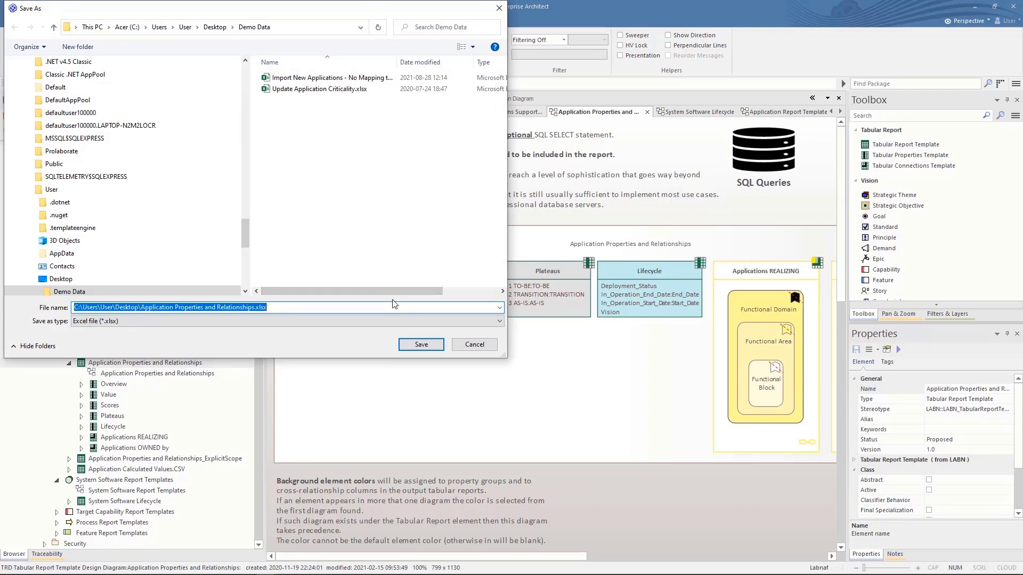
pyautogui.click(422, 344)
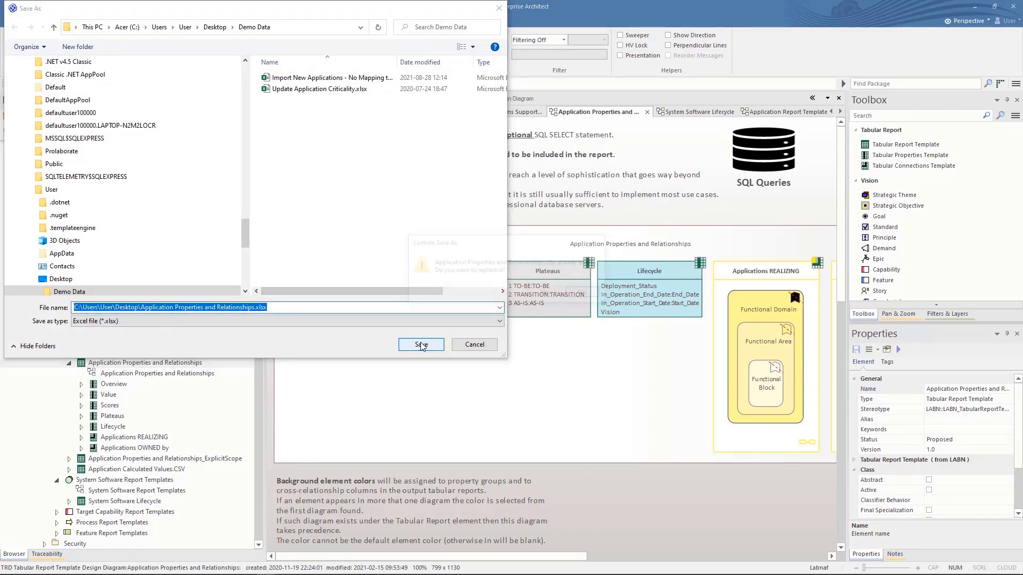
pyautogui.click(548, 296)
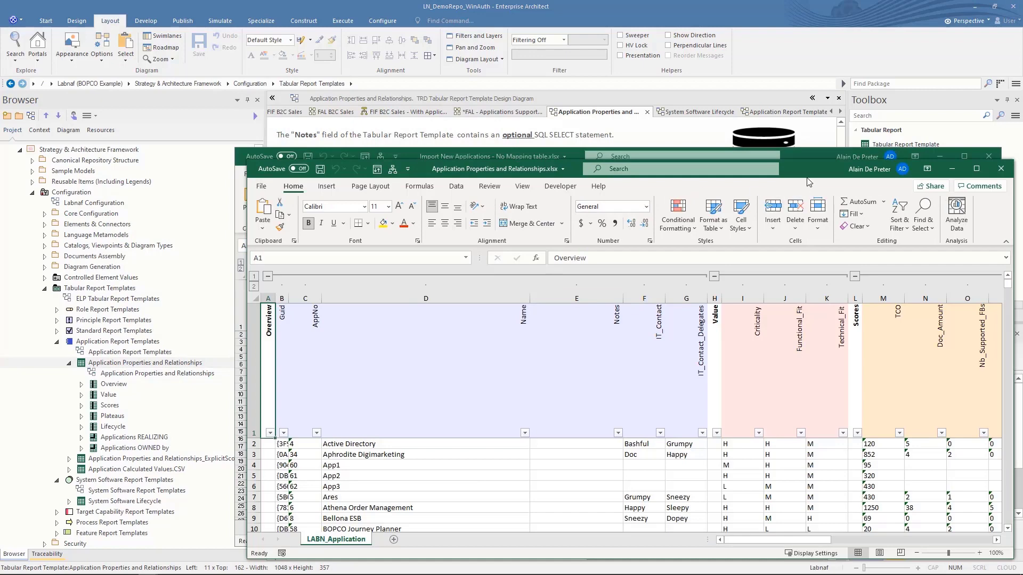
# Compare the generated report's column groups with the template diagram, closing the import workbook that is still open
pyautogui.doubleClick(807, 162)
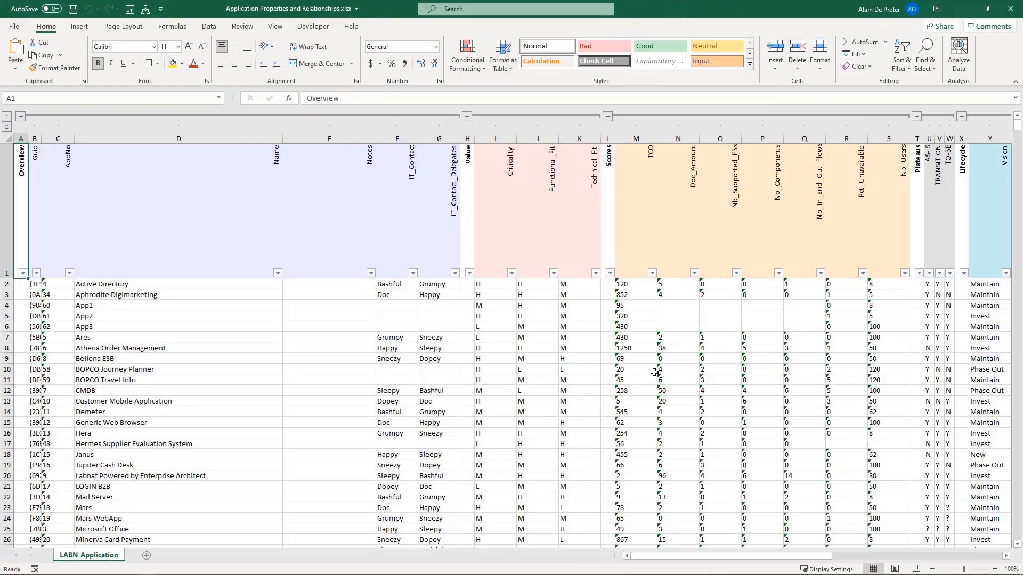
pyautogui.doubleClick(683, 4)
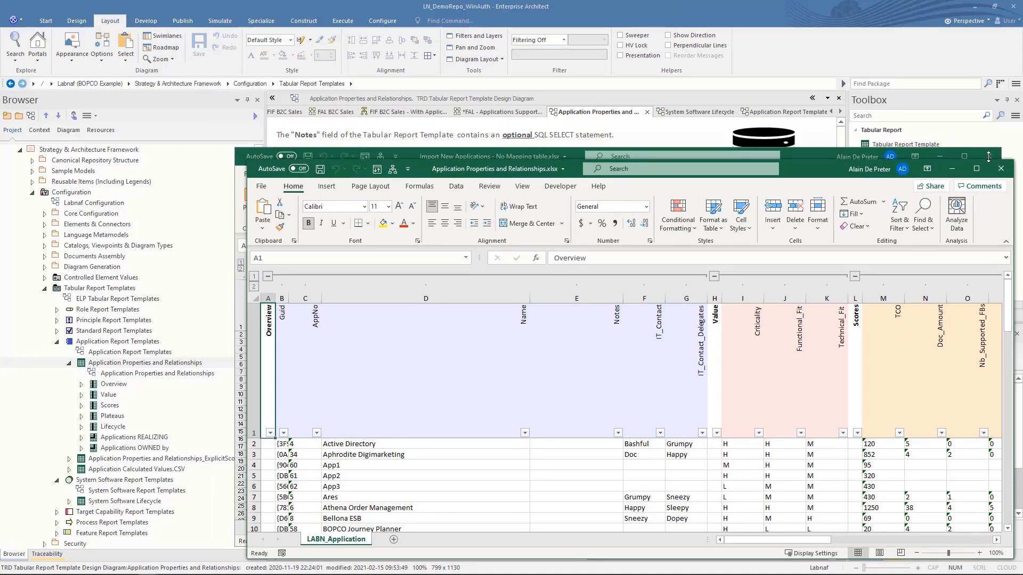
pyautogui.click(989, 156)
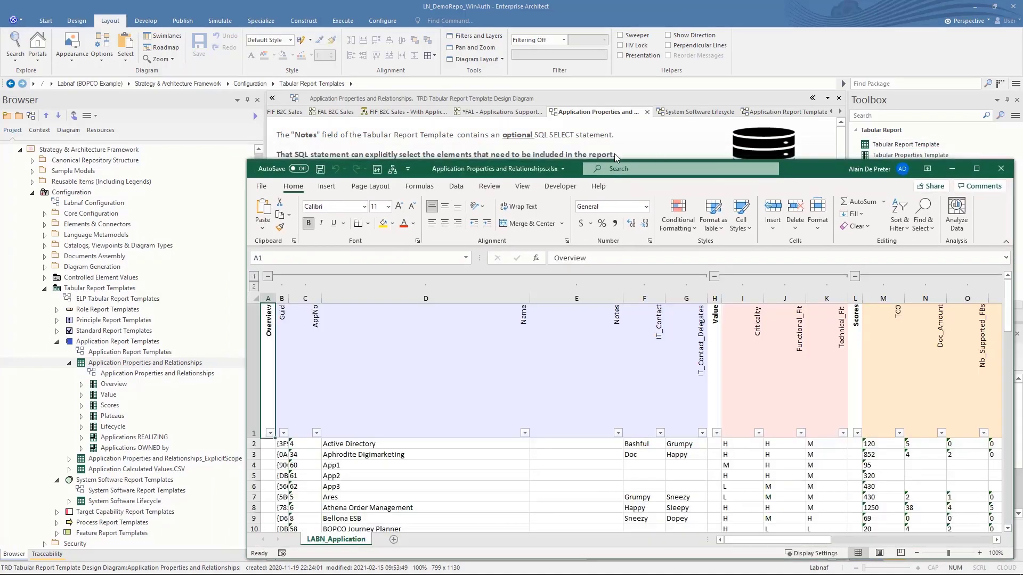
pyautogui.moveTo(519, 176); pyautogui.dragTo(411, 333)
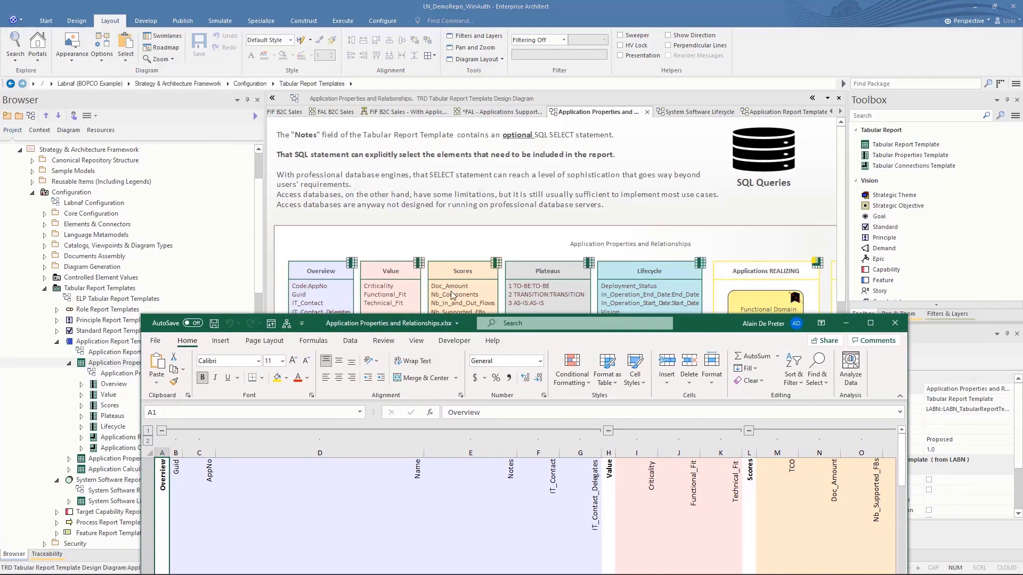
pyautogui.moveTo(692, 322); pyautogui.dragTo(647, 132)
pyautogui.doubleClick(647, 132)
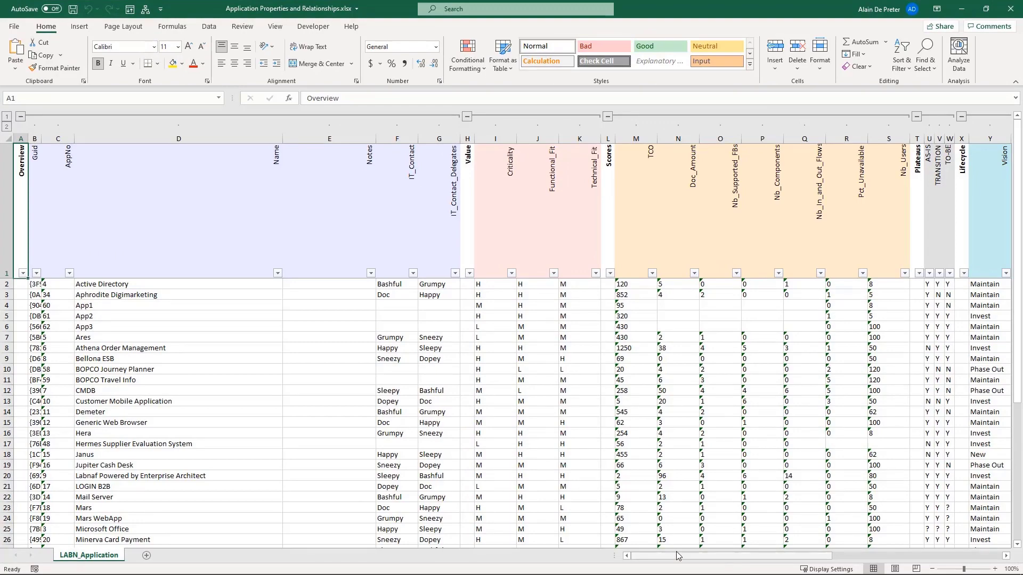
# Examine which functional domains, areas and blocks Athena Order Management realizes in the report, and close the workbook
pyautogui.moveTo(679, 559); pyautogui.dragTo(799, 539)
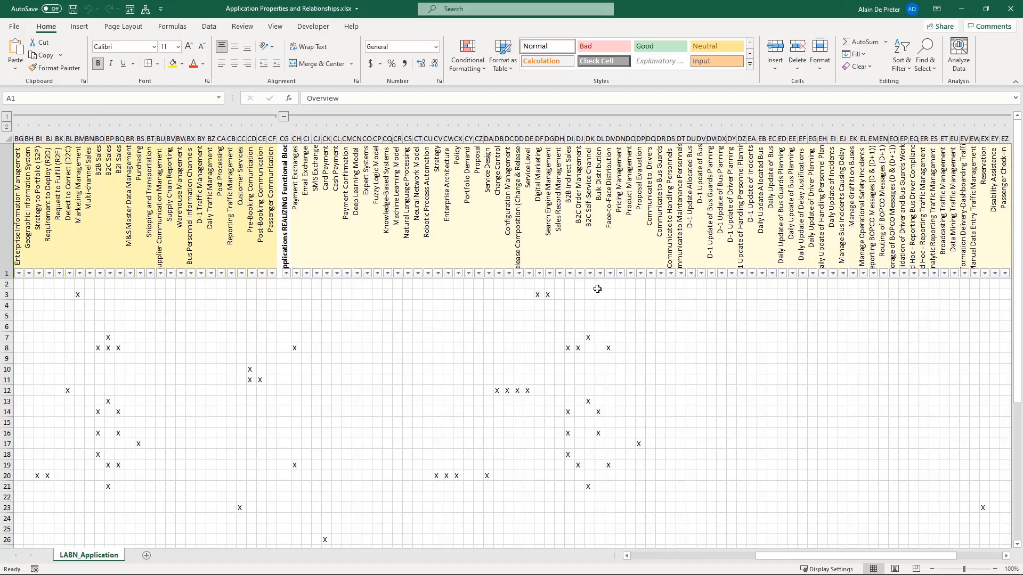
pyautogui.click(578, 348)
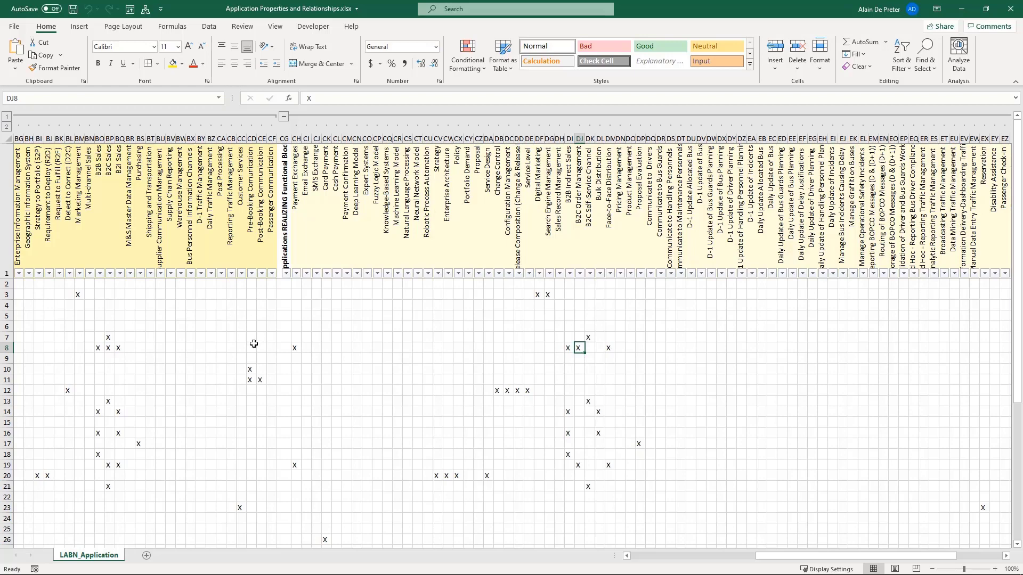
pyautogui.click(118, 347)
pyautogui.moveTo(768, 558); pyautogui.dragTo(684, 557)
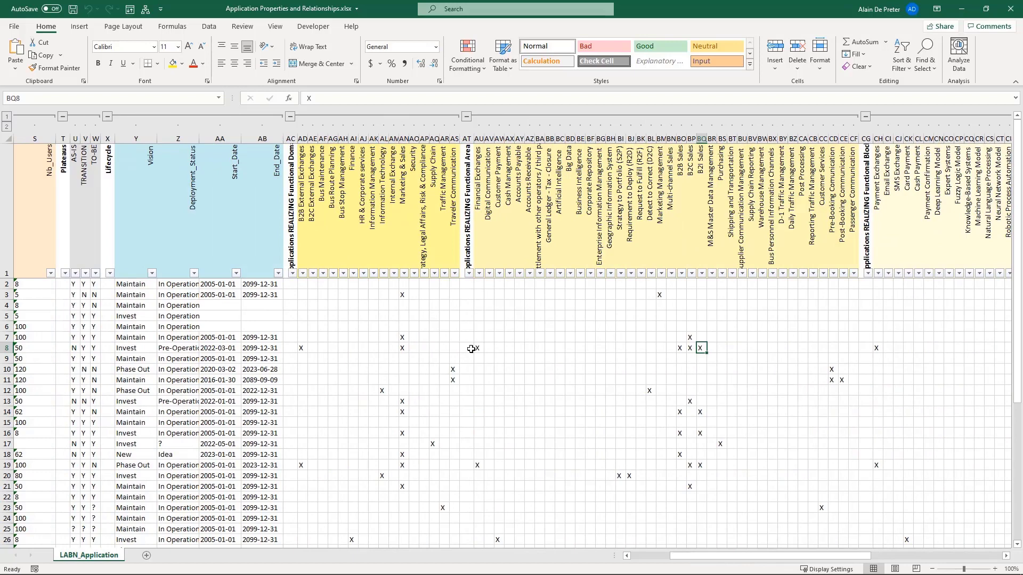
pyautogui.click(402, 347)
pyautogui.click(1014, 9)
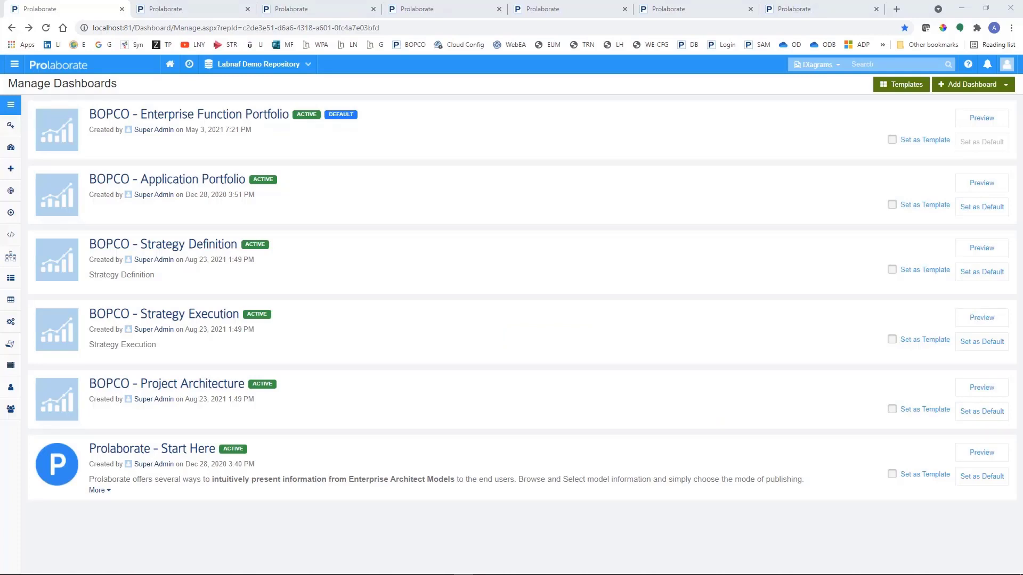
# In Prolaborate, review the Strategy & Architecture Process diagram and the BOPCO - Enterprise Function Portfolio dashboard's function maps
pyautogui.moveTo(1016, 292)
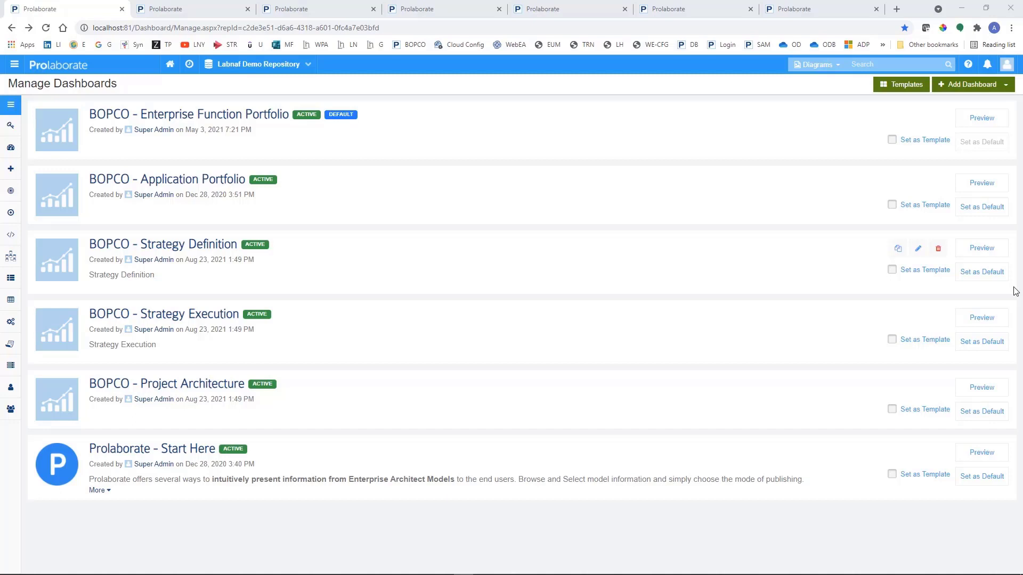
pyautogui.click(179, 11)
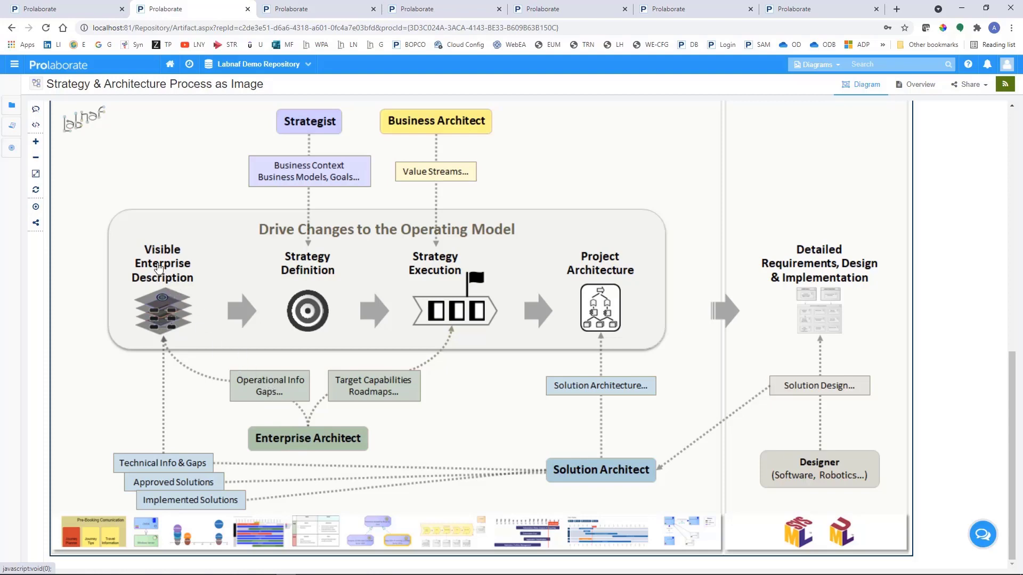
pyautogui.click(308, 12)
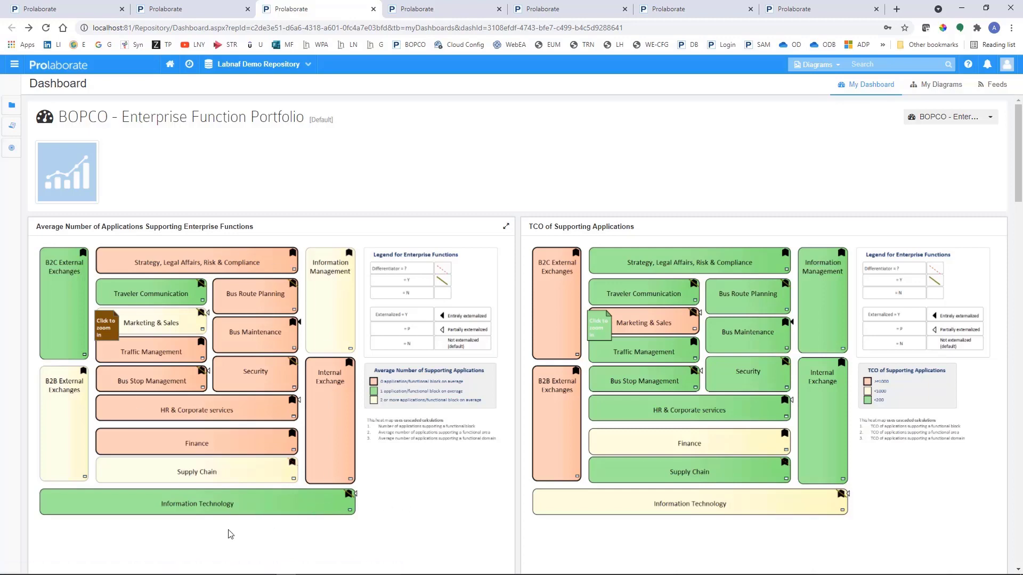
pyautogui.scroll(-8, 230, 533)
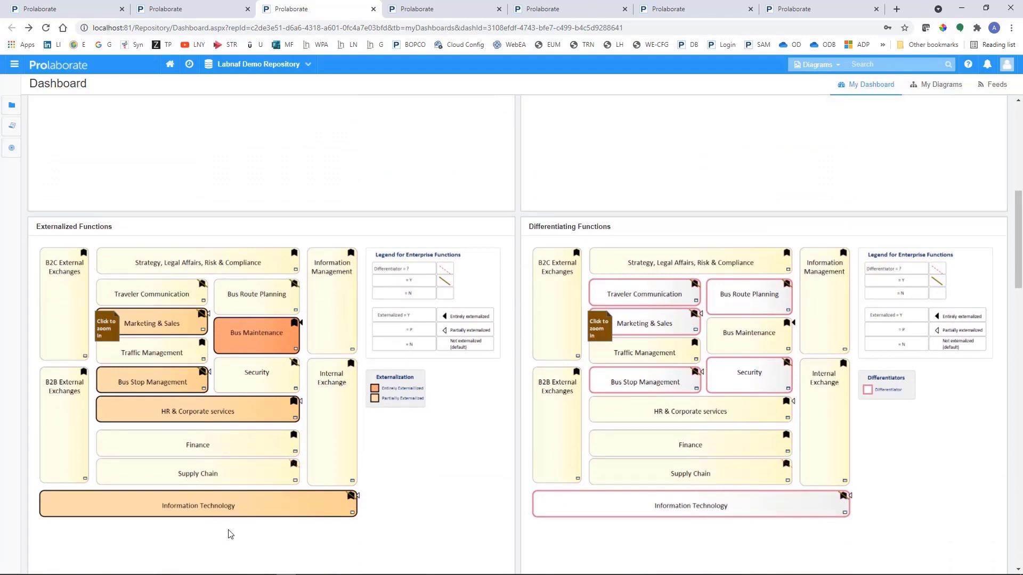
# Review the supporting-application, TCO, externalized and differentiating function maps, plus the FINANCIAL value type effectiveness chart
pyautogui.scroll(8, 230, 534)
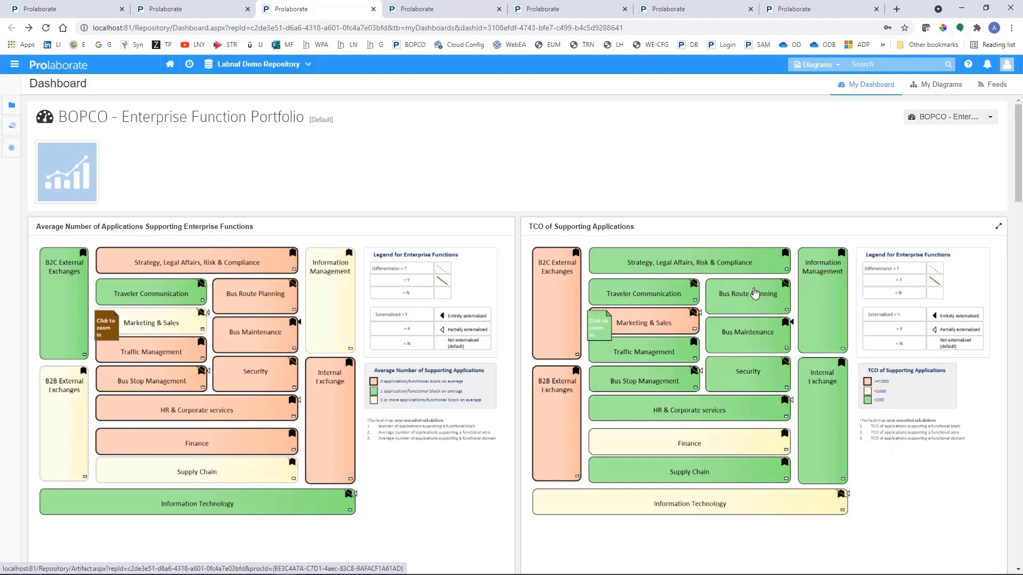
pyautogui.scroll(-3, 878, 466)
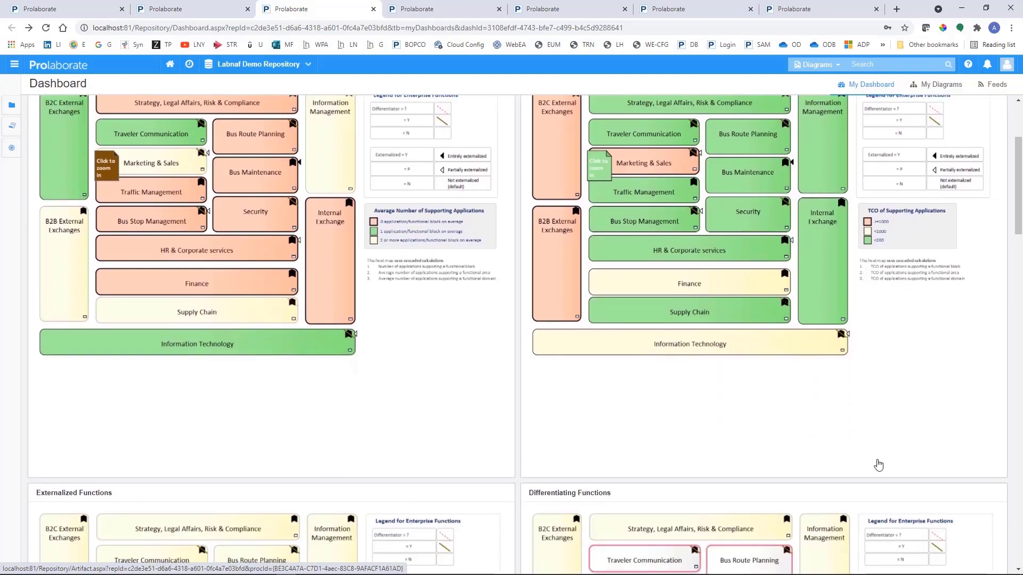
pyautogui.scroll(-6, 879, 465)
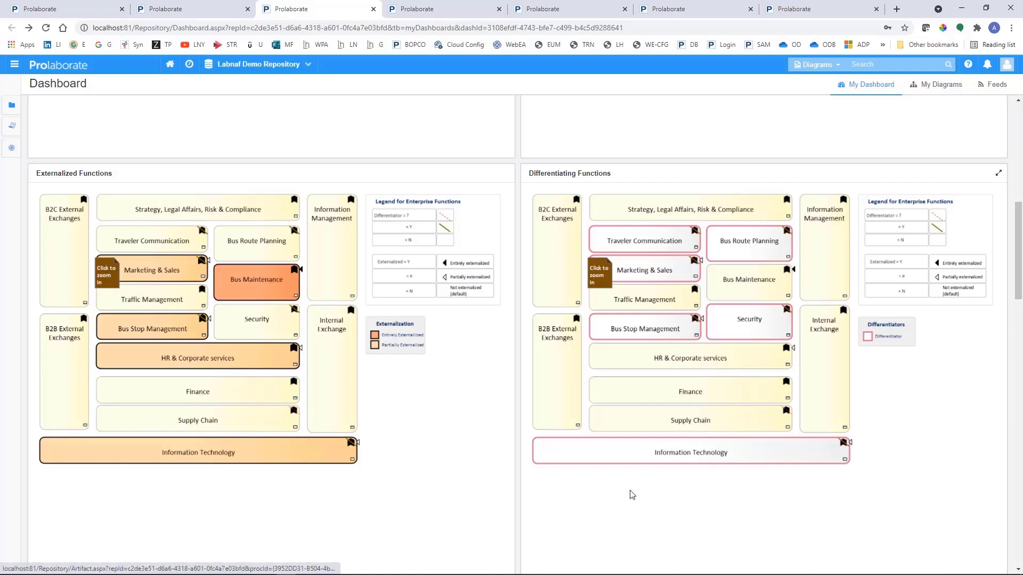
pyautogui.scroll(-4, 630, 490)
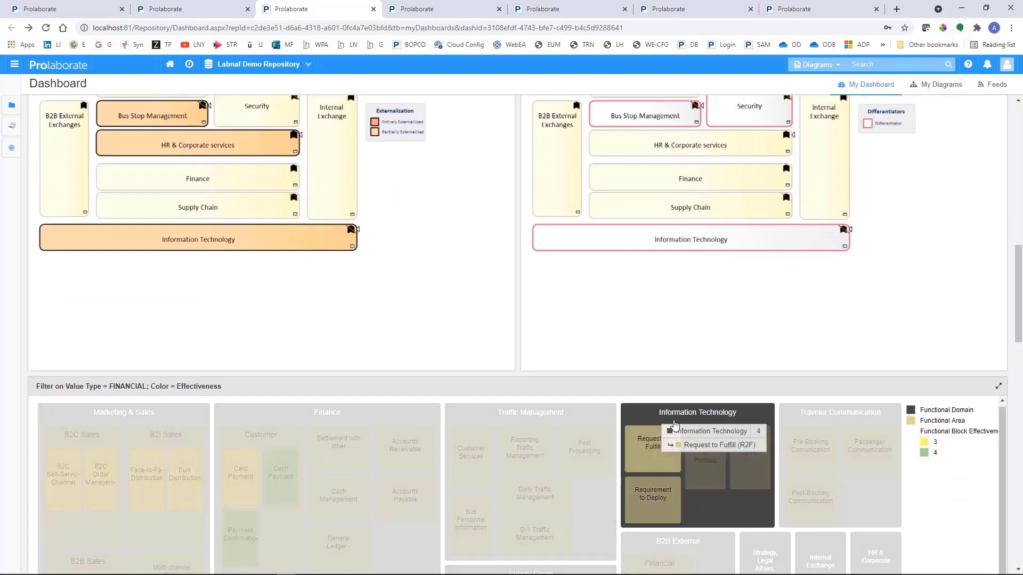
pyautogui.scroll(-4, 683, 350)
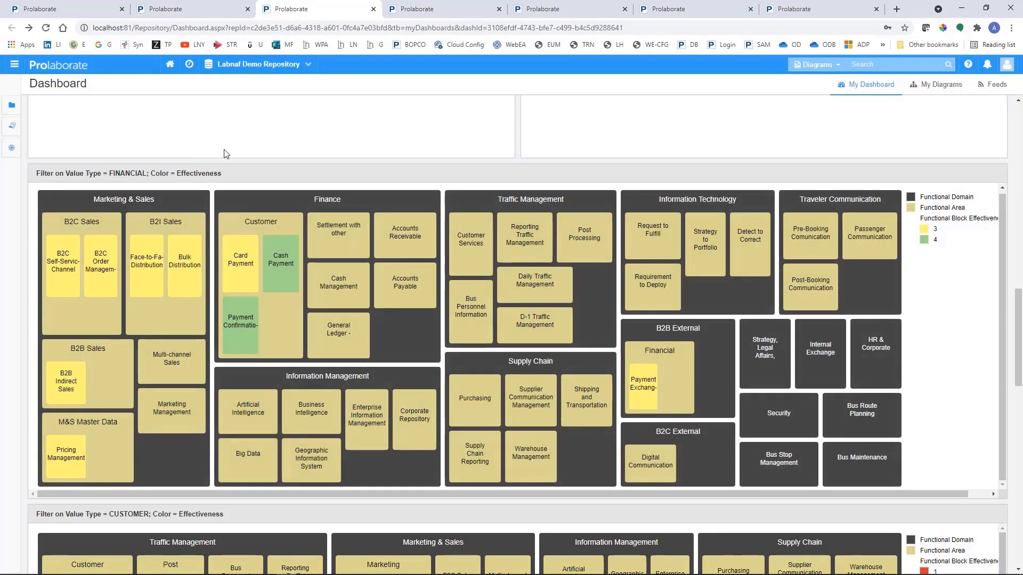
pyautogui.scroll(-7, 141, 209)
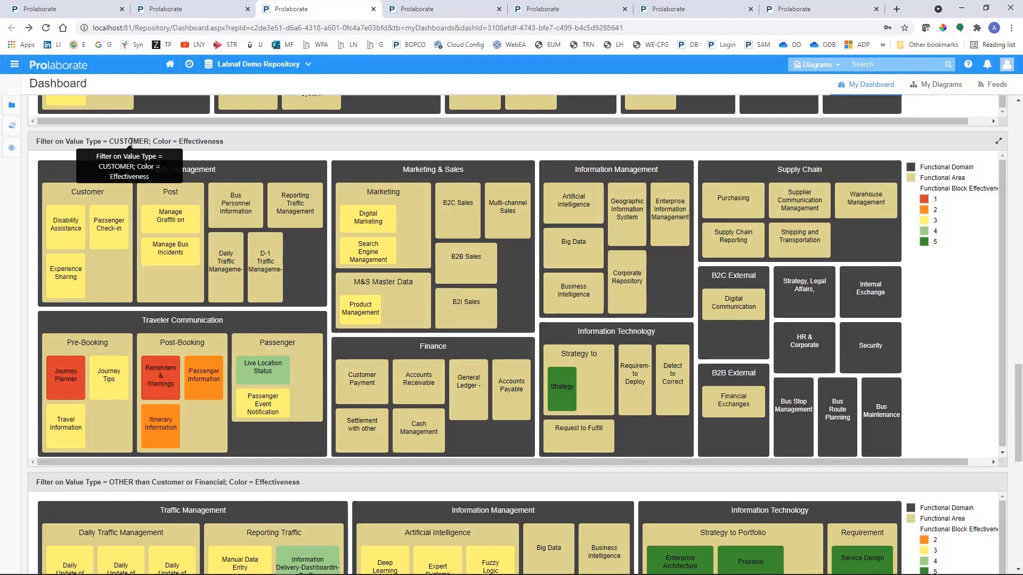
# Examine the effectiveness of the Traveler Communication functional blocks in the CUSTOMER value type chart
pyautogui.moveTo(209, 398)
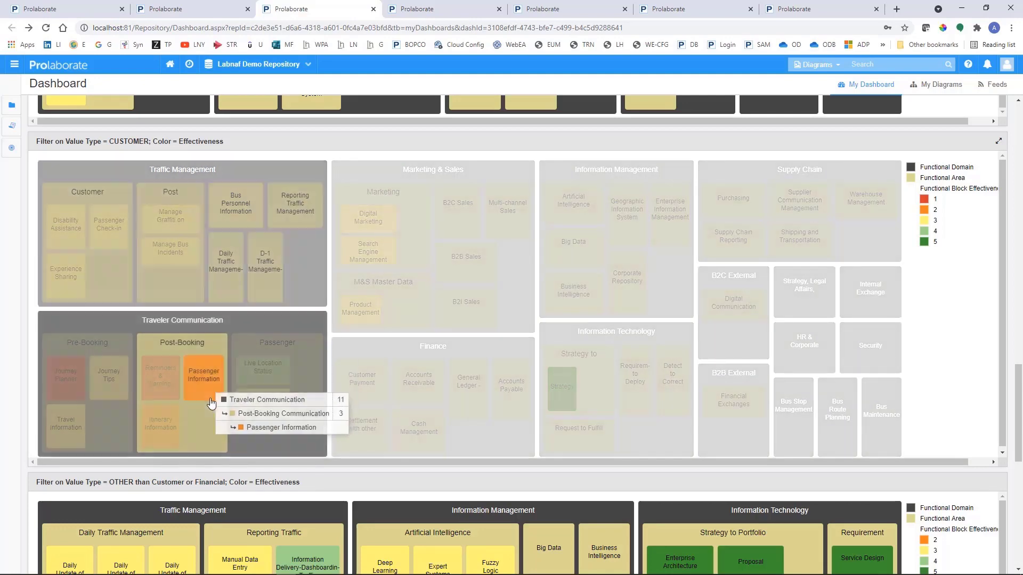
pyautogui.moveTo(165, 445)
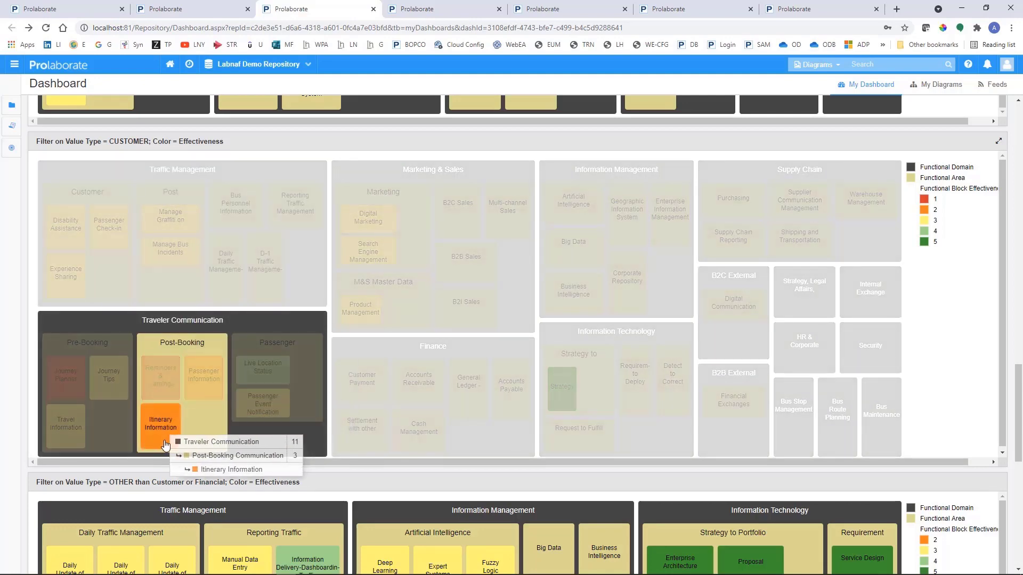
pyautogui.moveTo(159, 401)
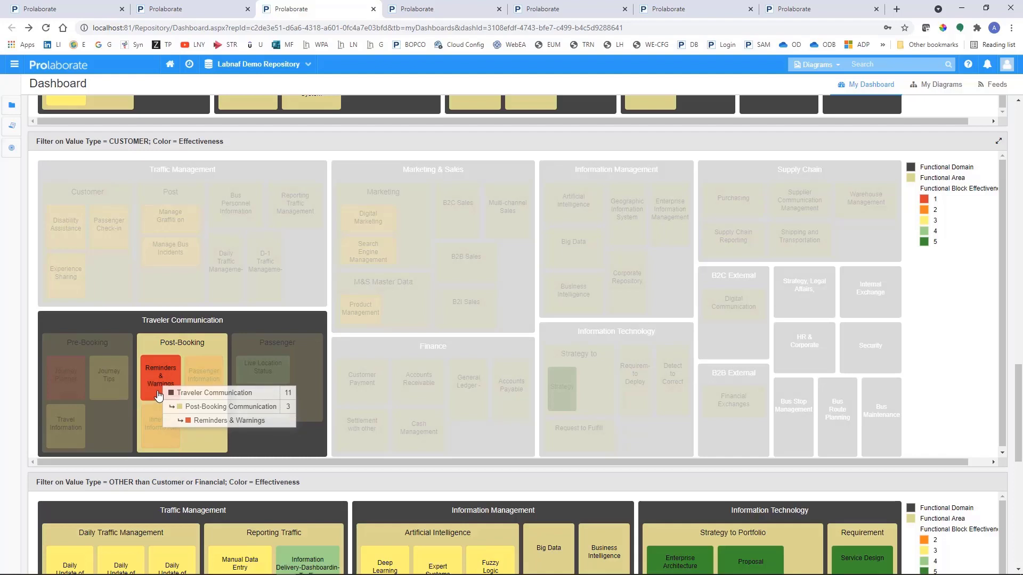
pyautogui.moveTo(204, 426)
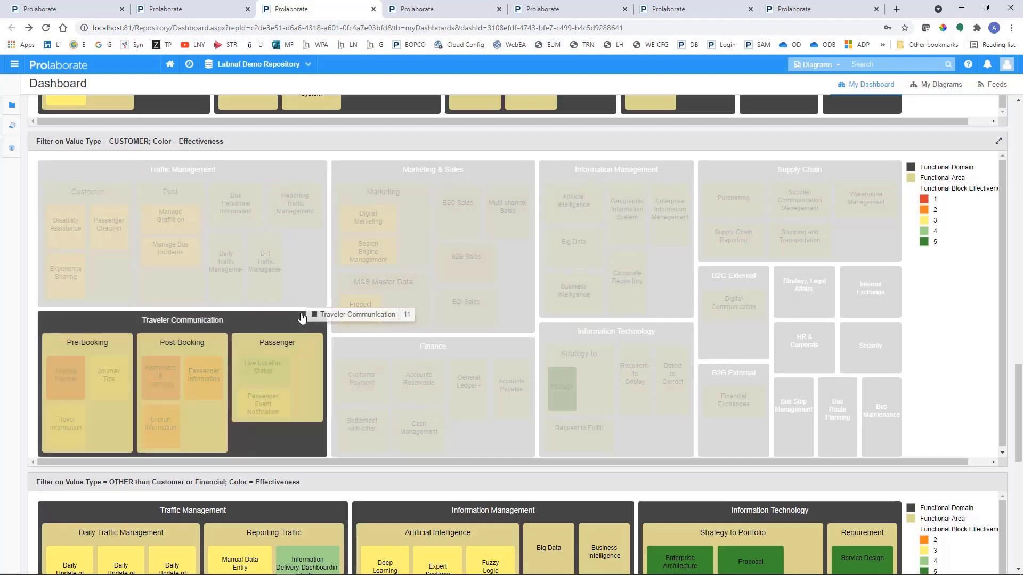
pyautogui.moveTo(593, 199)
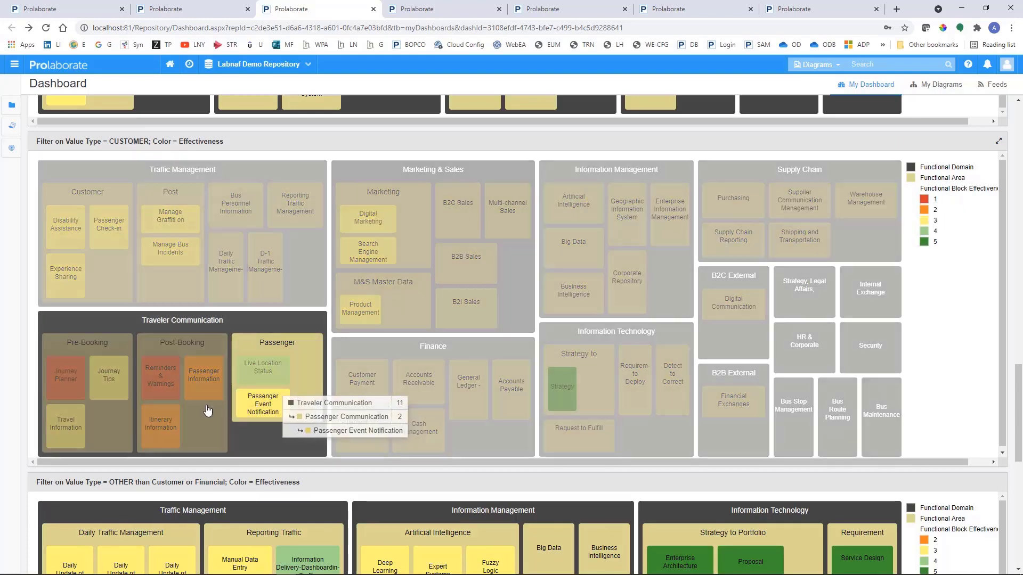
pyautogui.moveTo(170, 425)
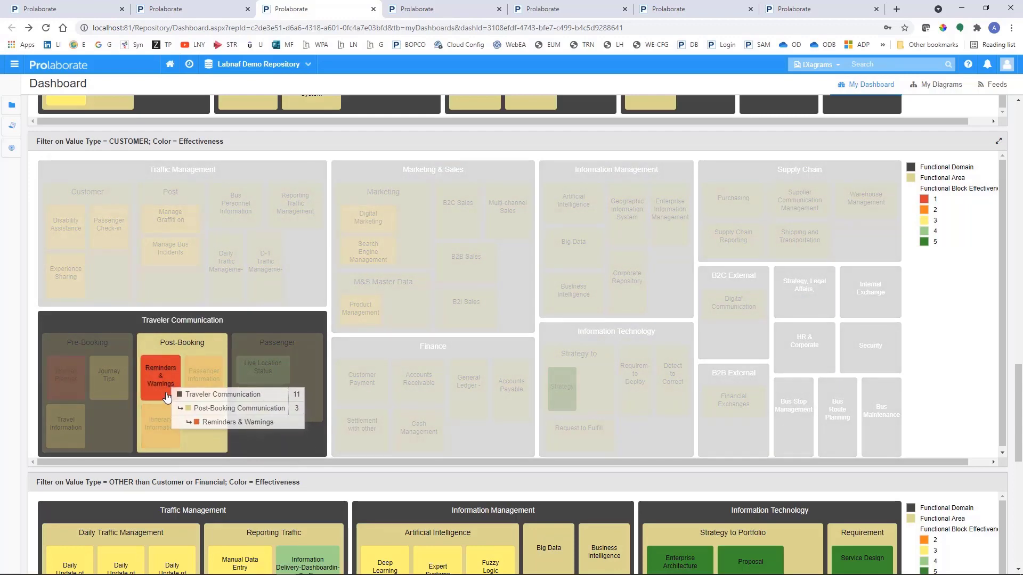
# Open the Reminders & Warnings functional block, inspect its other attributes such as TCO_Supporting_Apps, and close its page
pyautogui.click(167, 399)
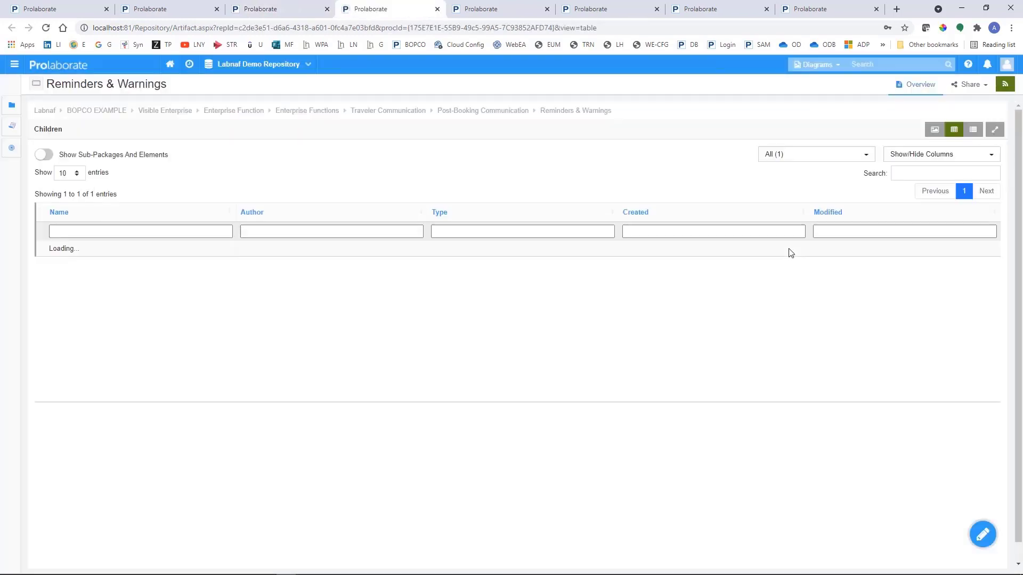
pyautogui.click(917, 84)
pyautogui.click(961, 130)
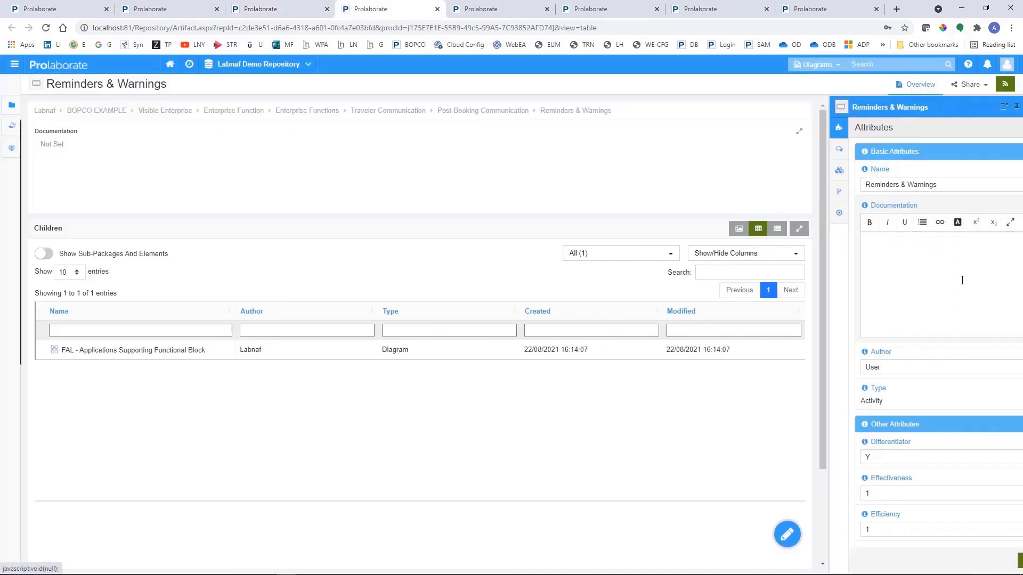
pyautogui.click(1007, 152)
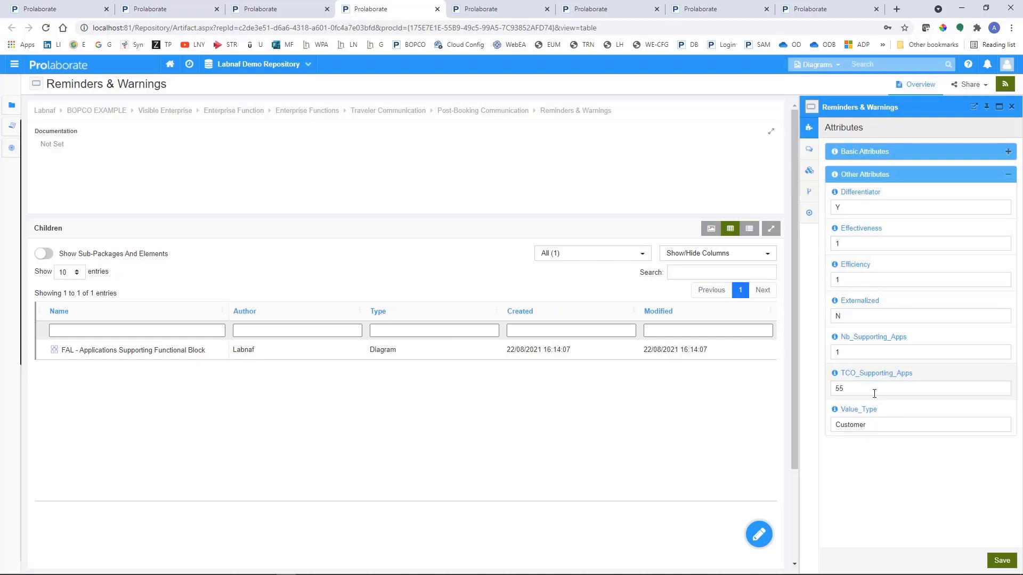
pyautogui.doubleClick(874, 394)
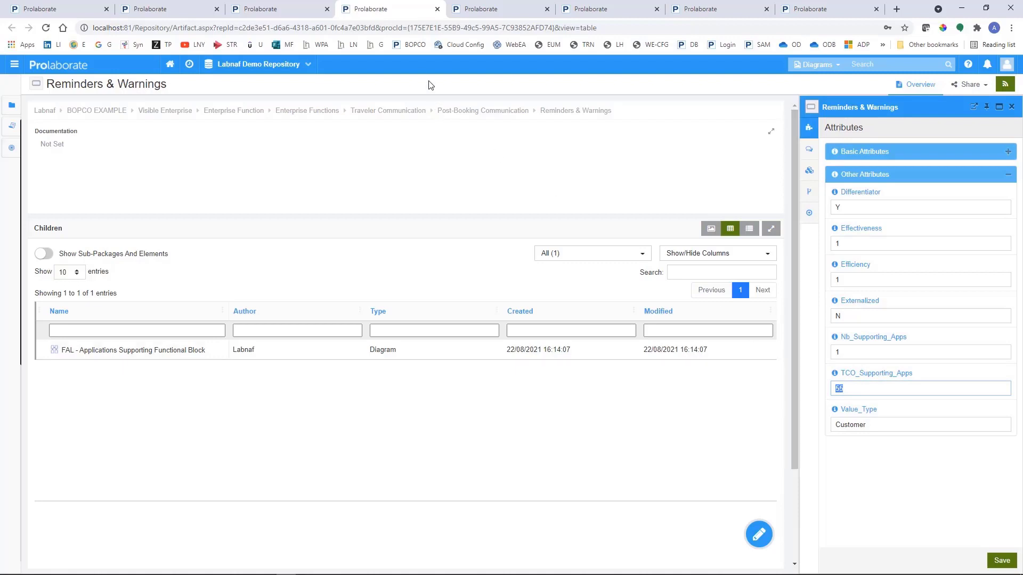
pyautogui.click(437, 9)
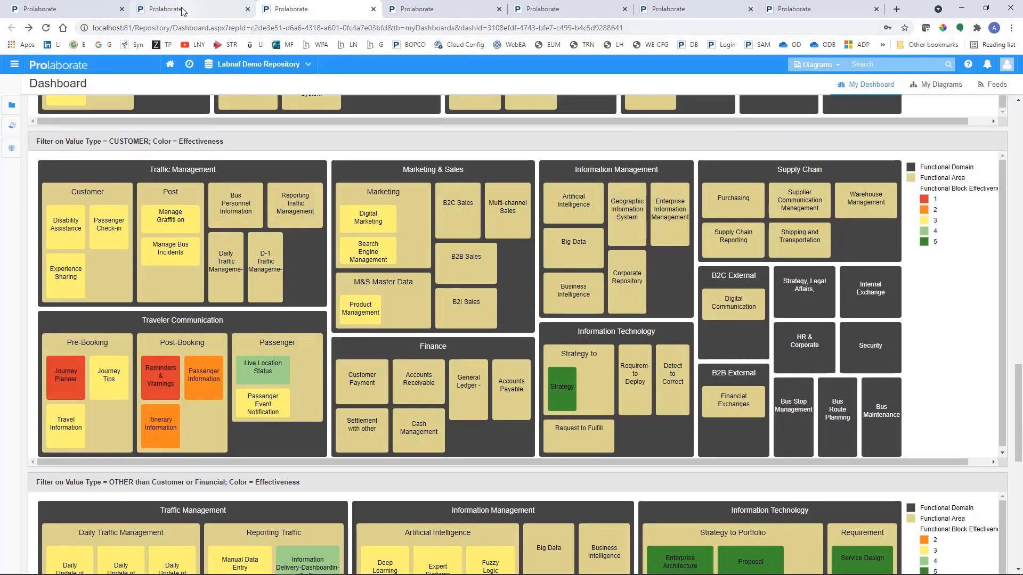
# Revisit the Strategy & Architecture Process diagram and return to the first function maps of the Enterprise Function Portfolio dashboard
pyautogui.click(183, 10)
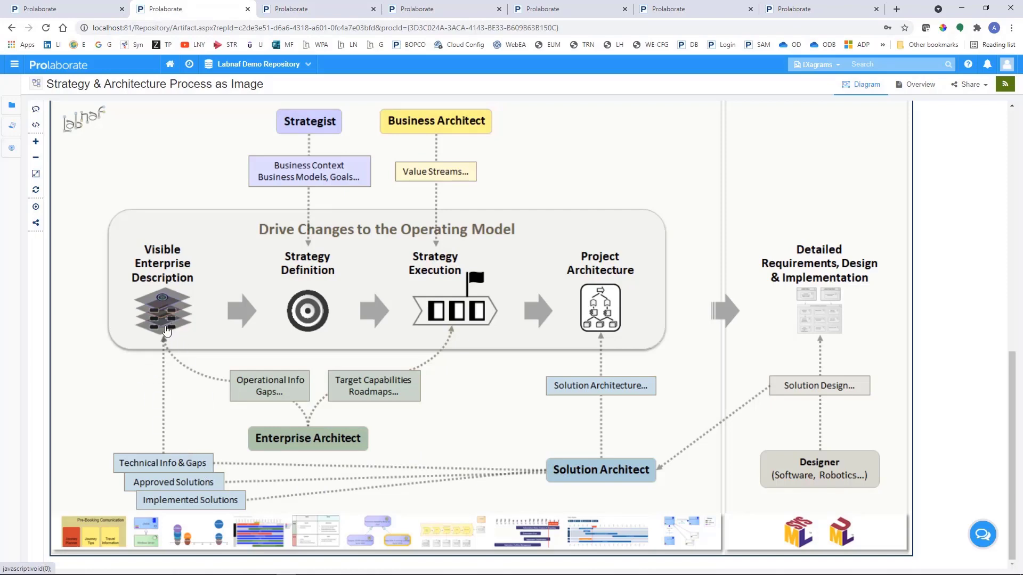
pyautogui.click(352, 13)
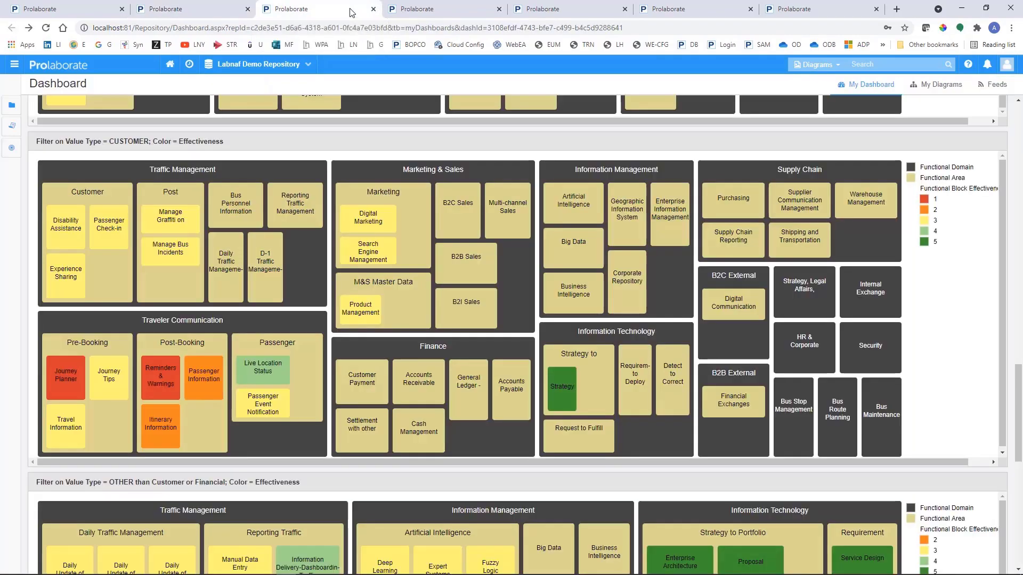
pyautogui.scroll(20, 345, 184)
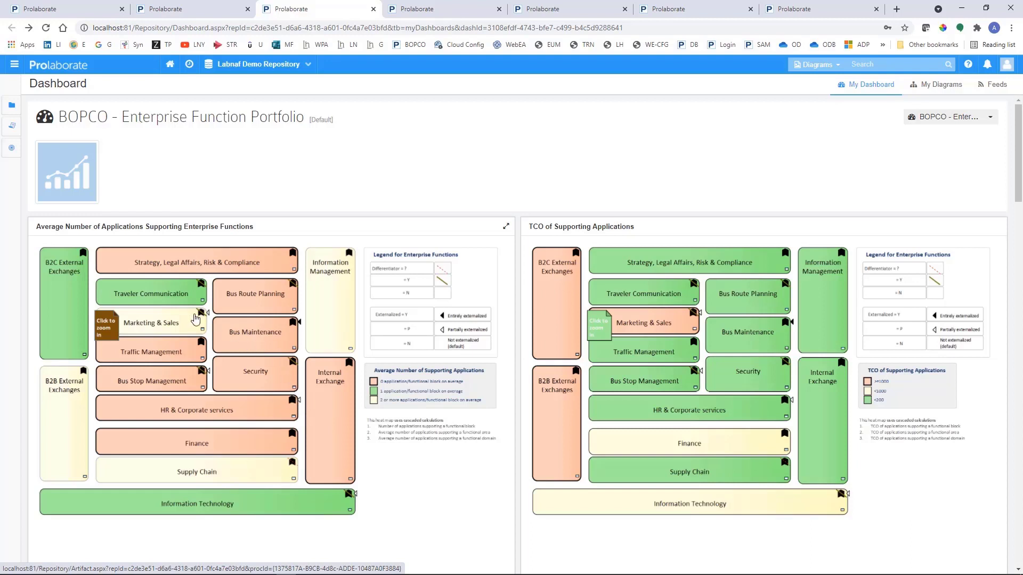
# Drill down from the average number of applications map through Marketing & Sales and B2C Sales to the Athena Order Management diagram
pyautogui.click(181, 330)
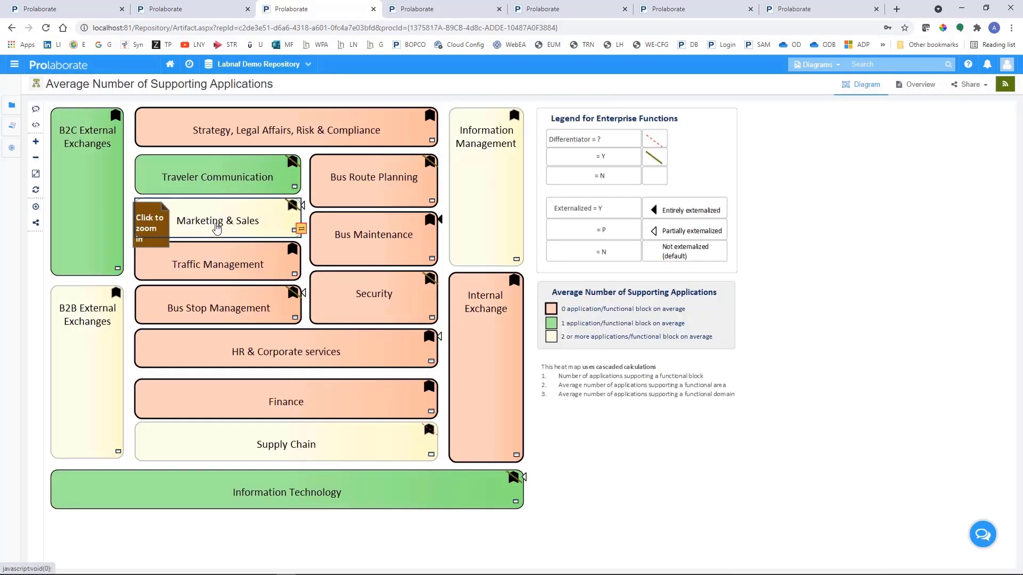
pyautogui.click(216, 228)
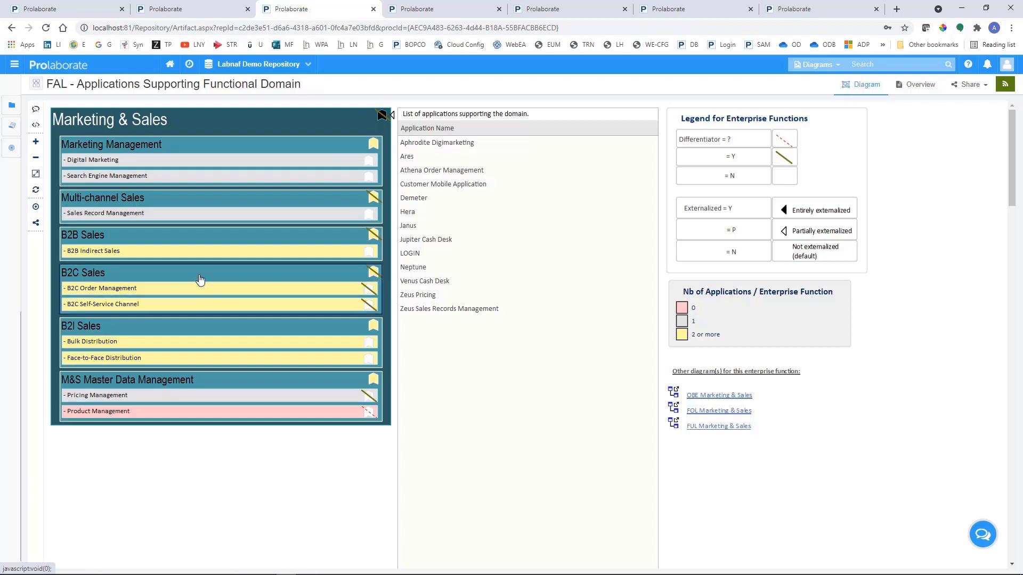
pyautogui.click(200, 280)
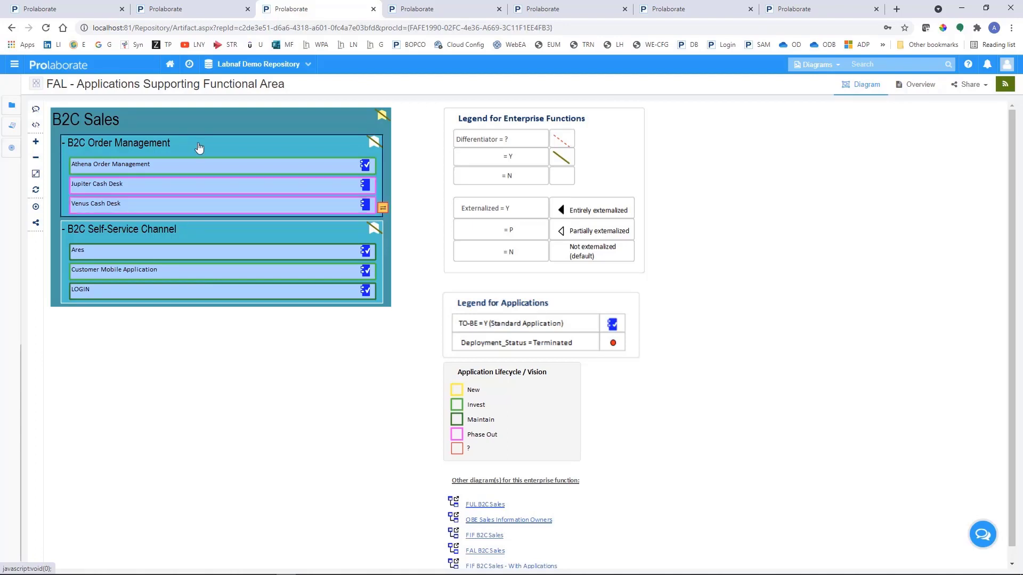
pyautogui.click(213, 169)
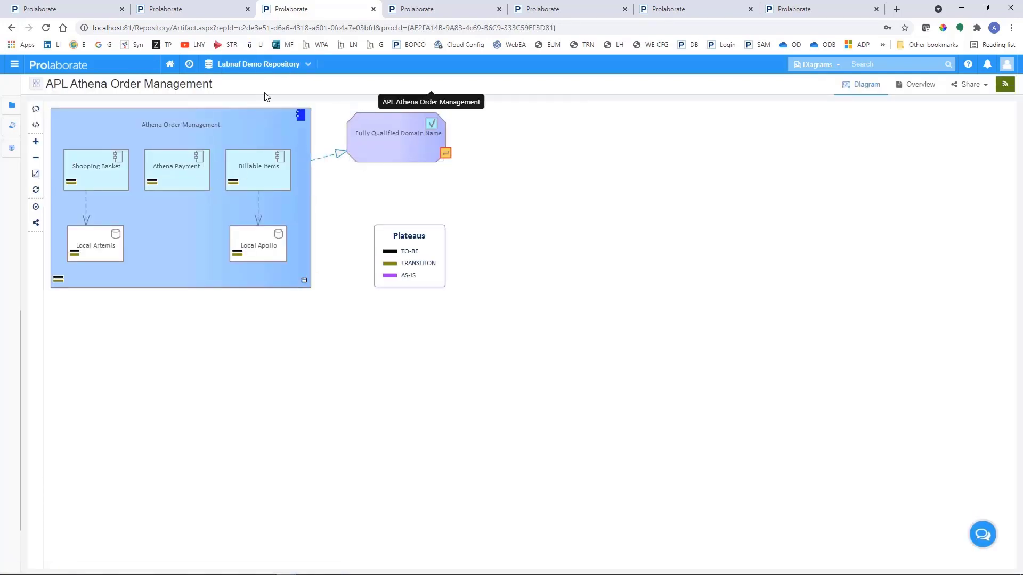
# Show the attributes of the Athena Order Management application and review them through to its TCO, Technical_Fit and Vision
pyautogui.click(265, 128)
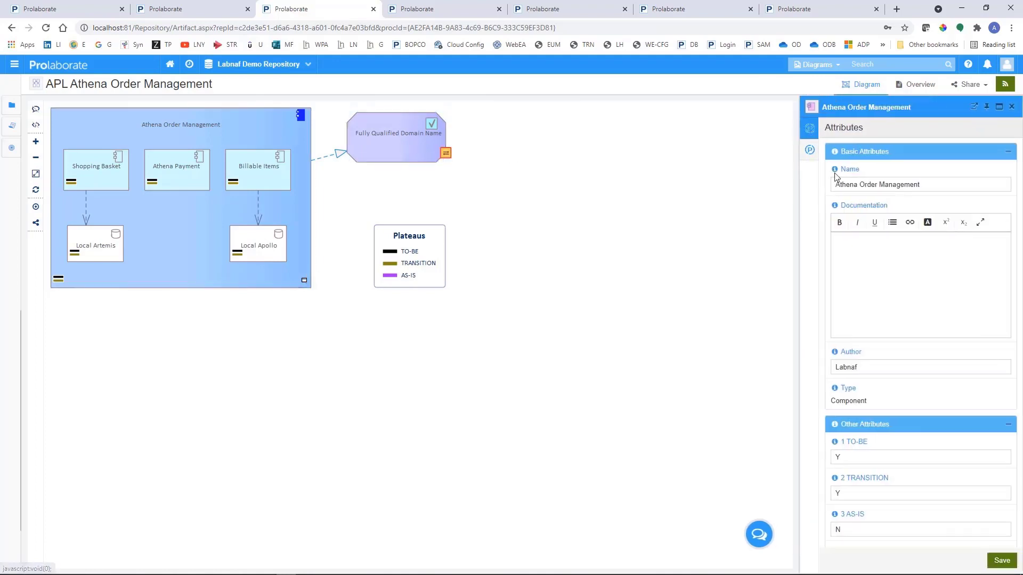
pyautogui.scroll(-5, 925, 425)
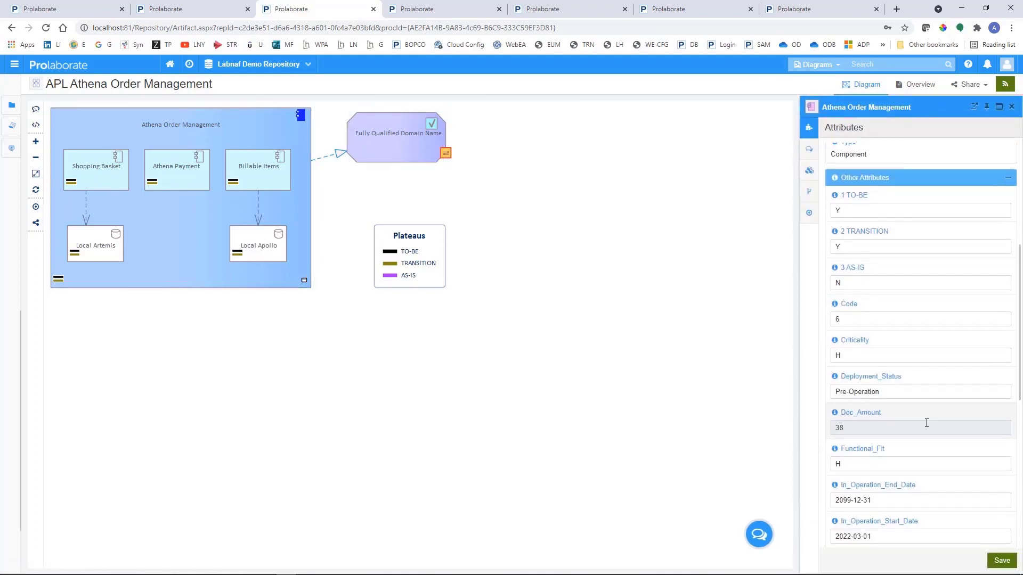
pyautogui.scroll(-6, 926, 423)
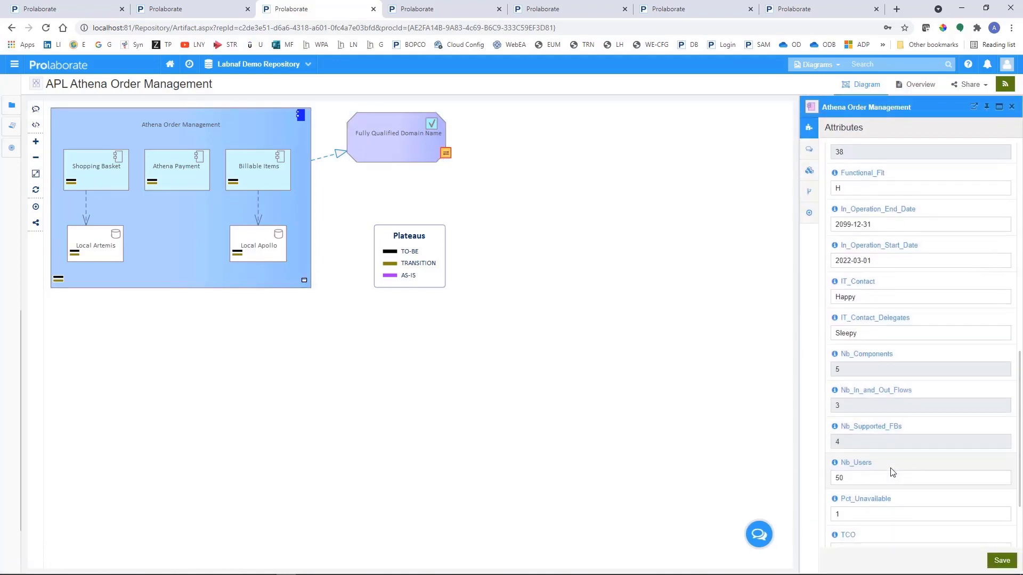
pyautogui.scroll(-2, 880, 479)
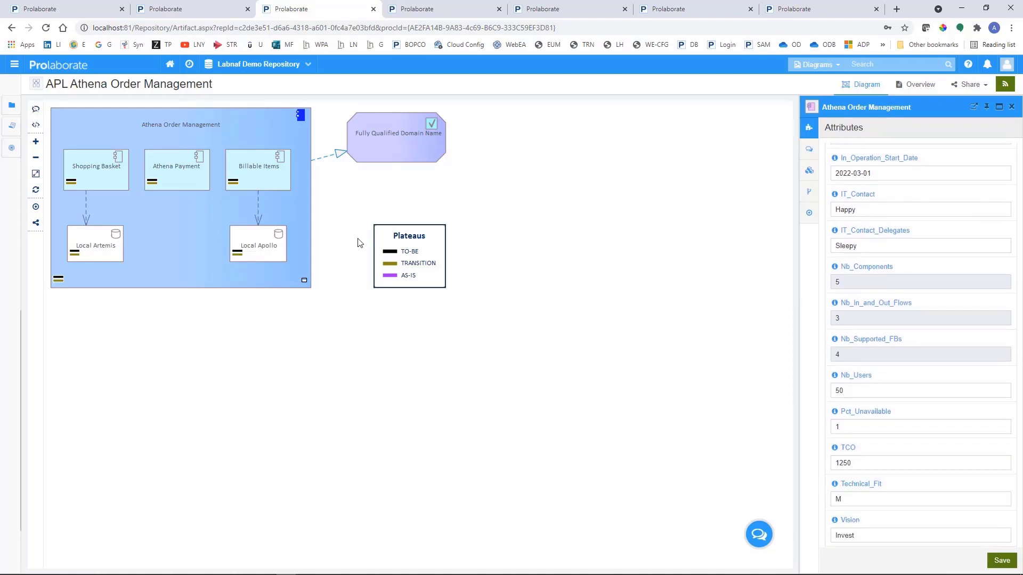
# Find the AIA Sell Product at Ticket Office diagram among Athena Order Management's contents in the repository browser and open it
pyautogui.click(10, 108)
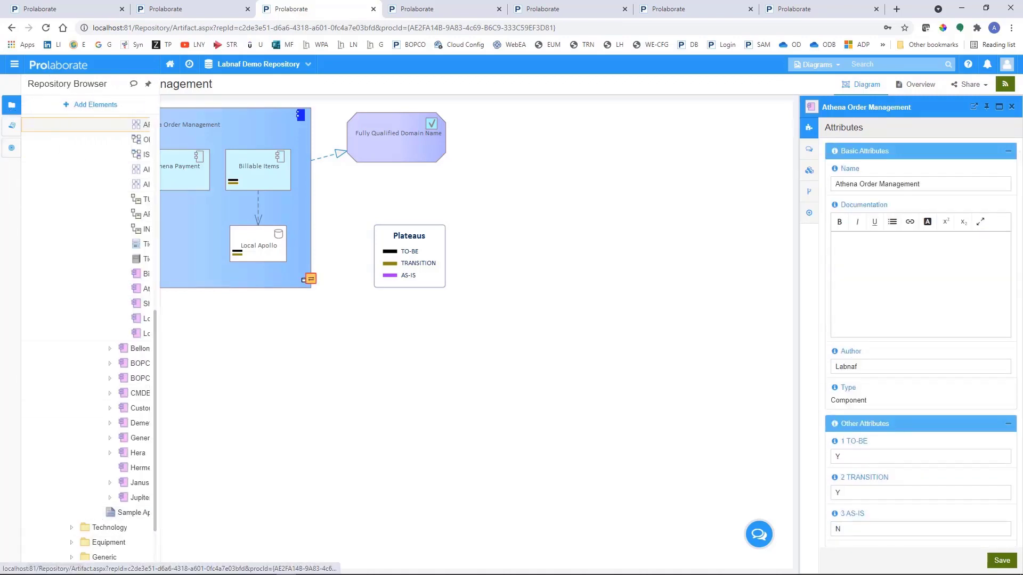
pyautogui.moveTo(65, 565)
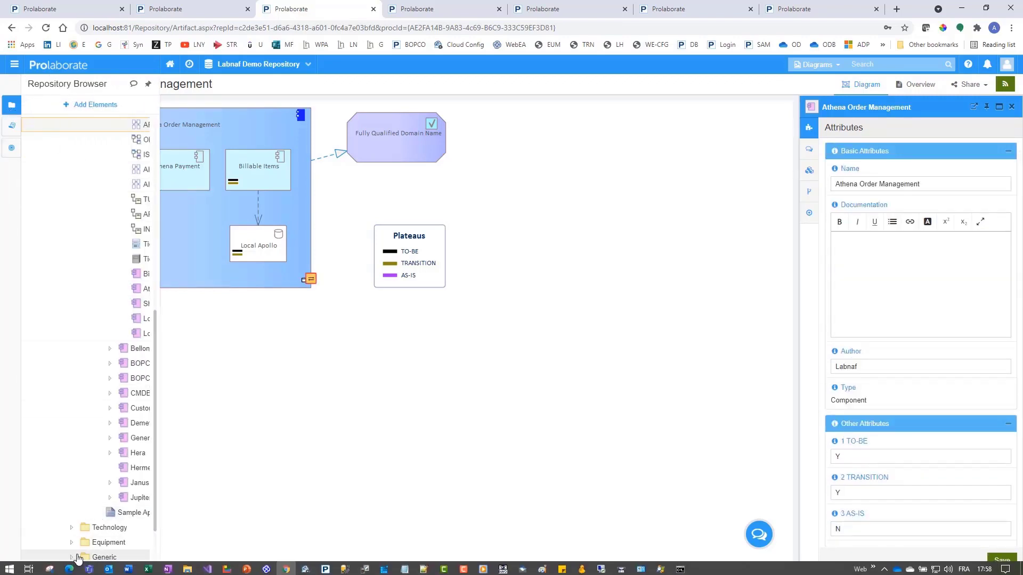
pyautogui.scroll(-1, 55, 556)
pyautogui.scroll(-1, 54, 557)
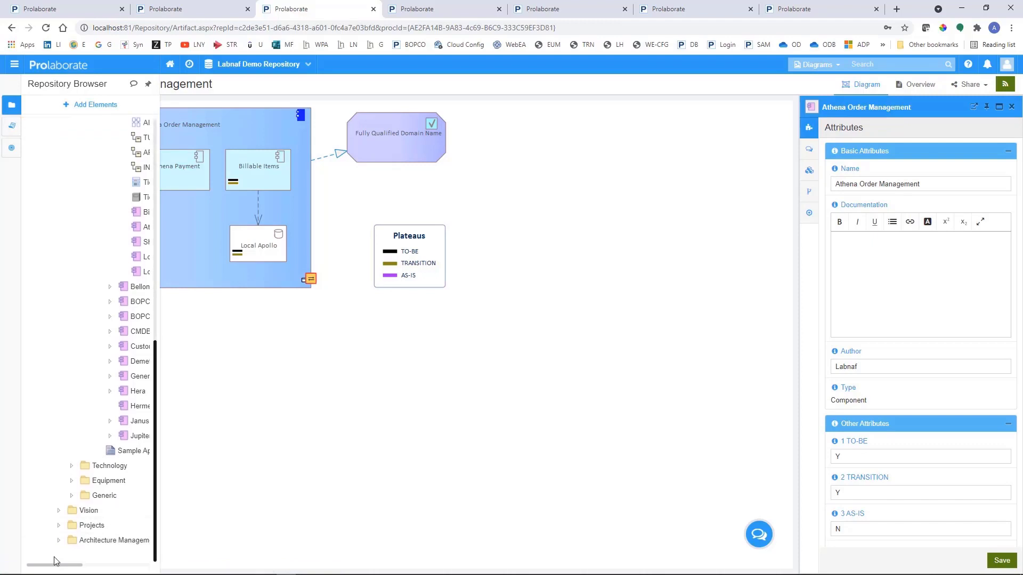
pyautogui.moveTo(55, 564); pyautogui.dragTo(91, 565)
pyautogui.scroll(1, 104, 334)
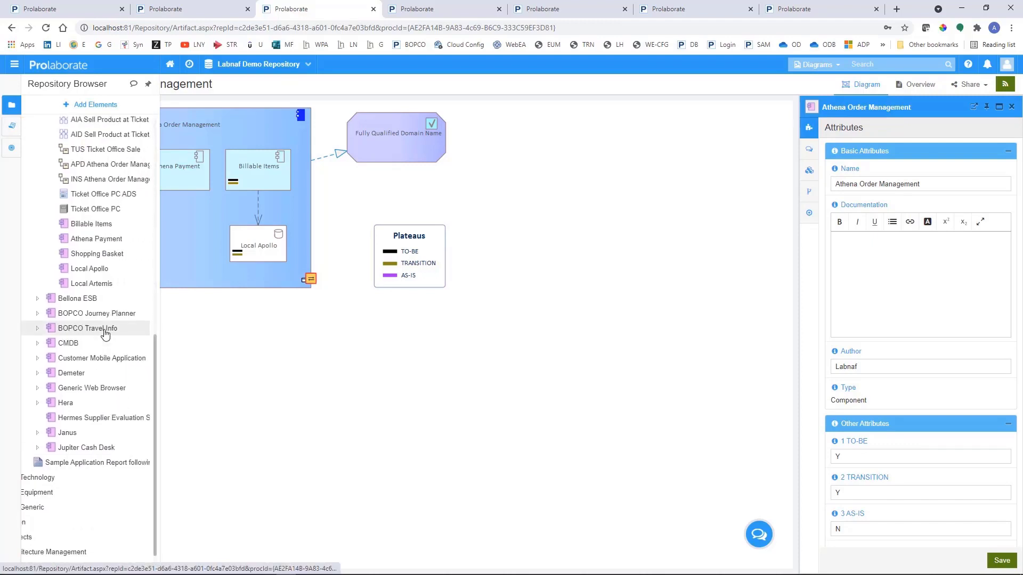
pyautogui.click(73, 139)
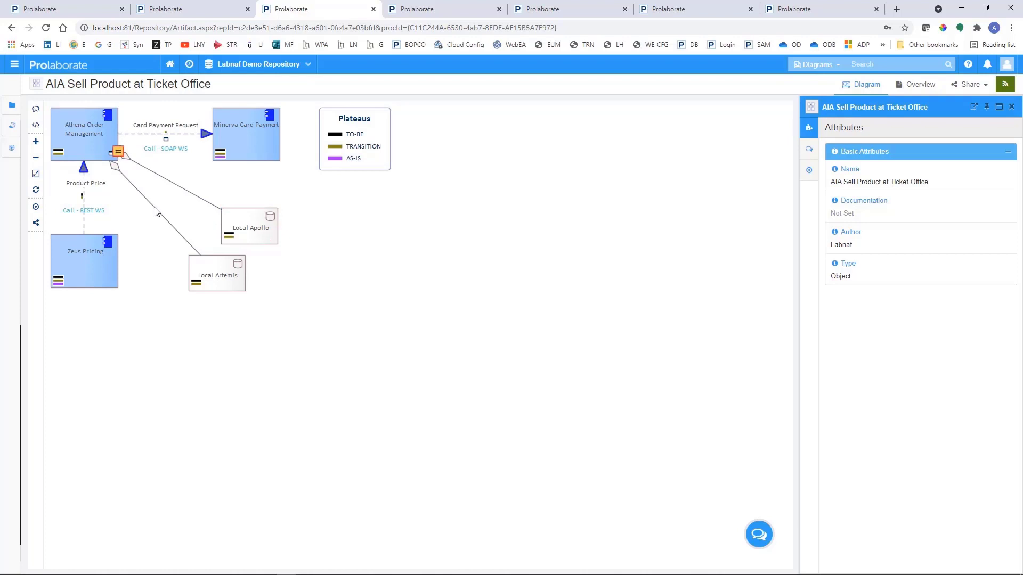
# Go back to the Athena Order Management diagram from its element, and bring up the BOPCO - Application Portfolio dashboard
pyautogui.click(94, 147)
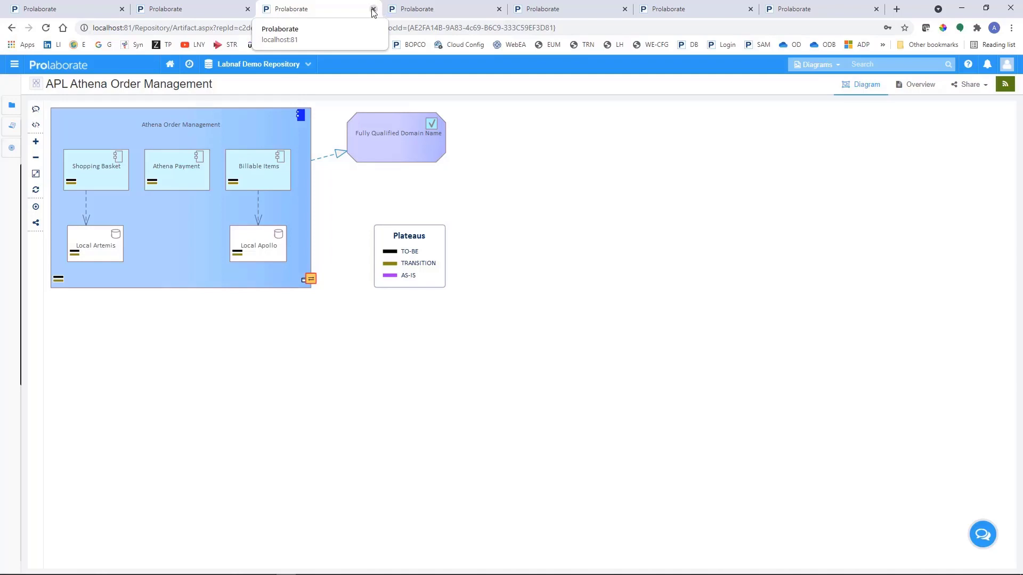
pyautogui.click(405, 11)
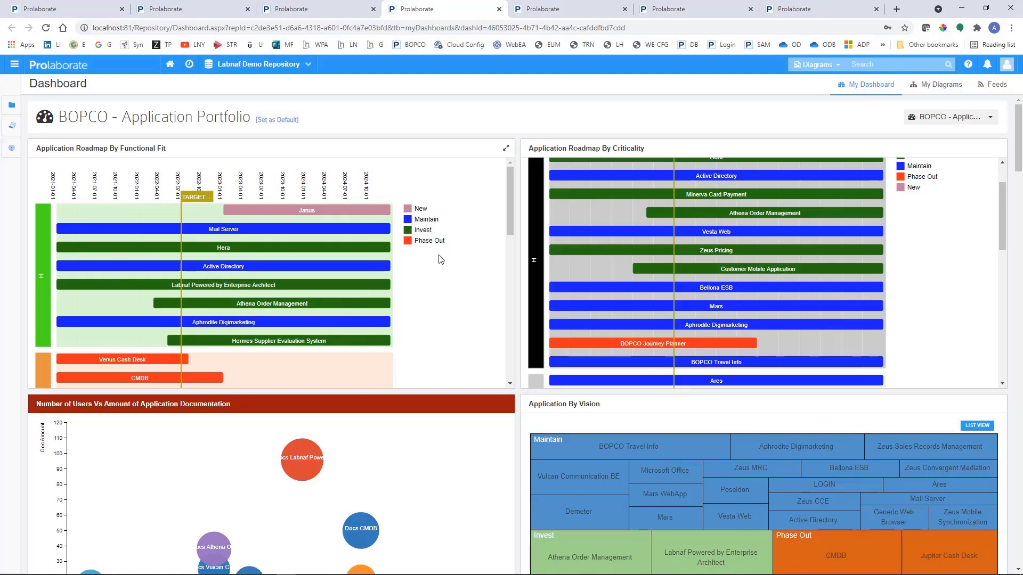
# Open CMDB from the Application Roadmap By Functional Fit, review its attributes down to Nb_In_and_Out_Flows, and close its page
pyautogui.click(160, 382)
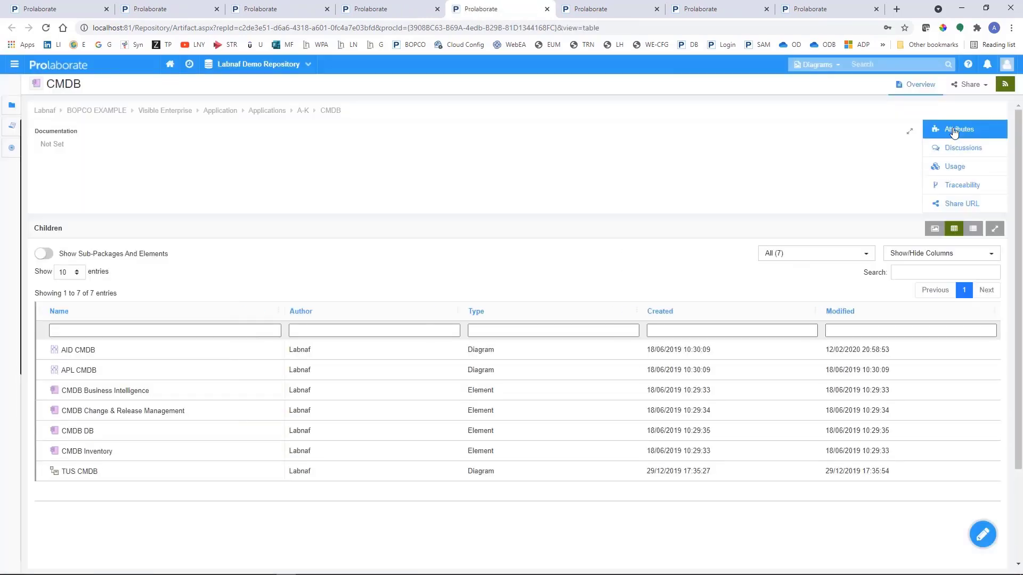
pyautogui.click(955, 130)
pyautogui.scroll(-8, 951, 407)
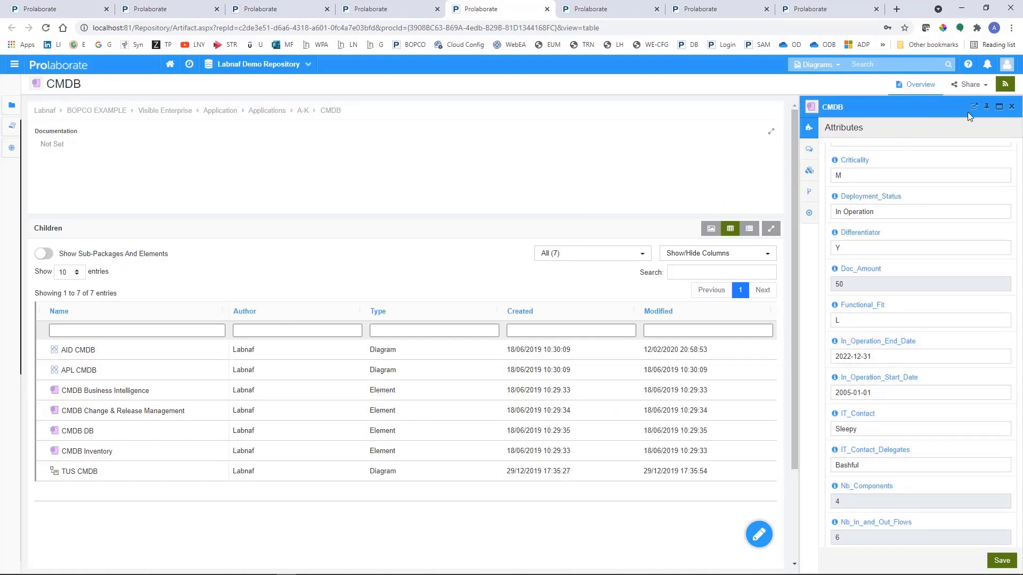
pyautogui.click(547, 9)
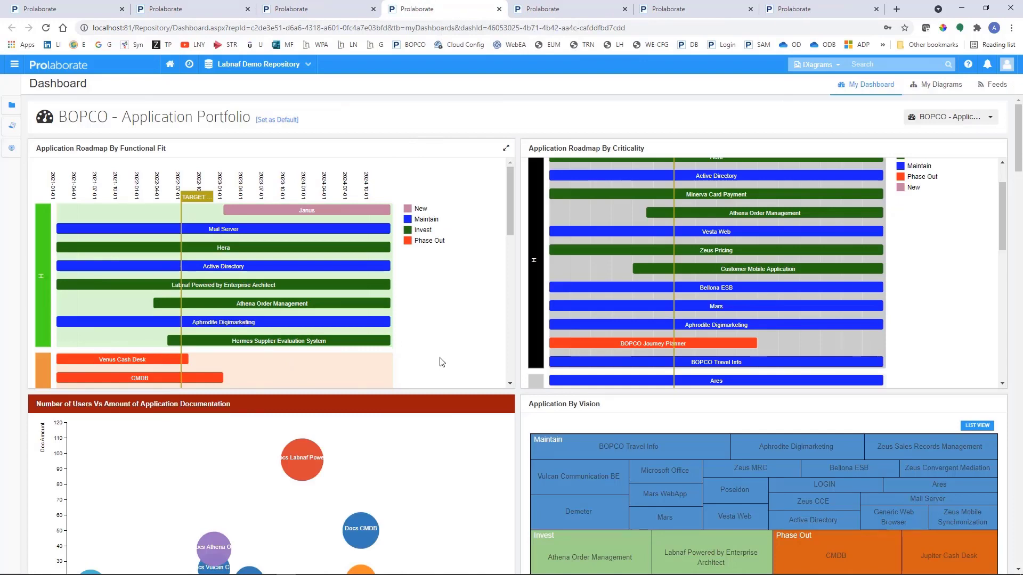
# Review the application portfolio charts from the functional fit roadmap through Application By Vision to Less Documented Applications and Highest TCO
pyautogui.scroll(-1, 459, 349)
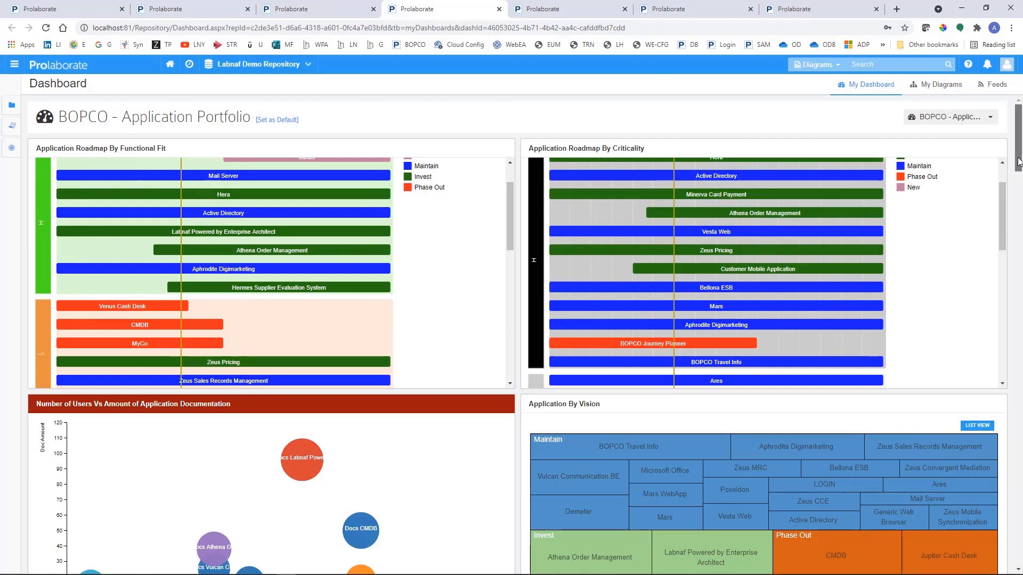
pyautogui.moveTo(1018, 162); pyautogui.dragTo(1002, 192)
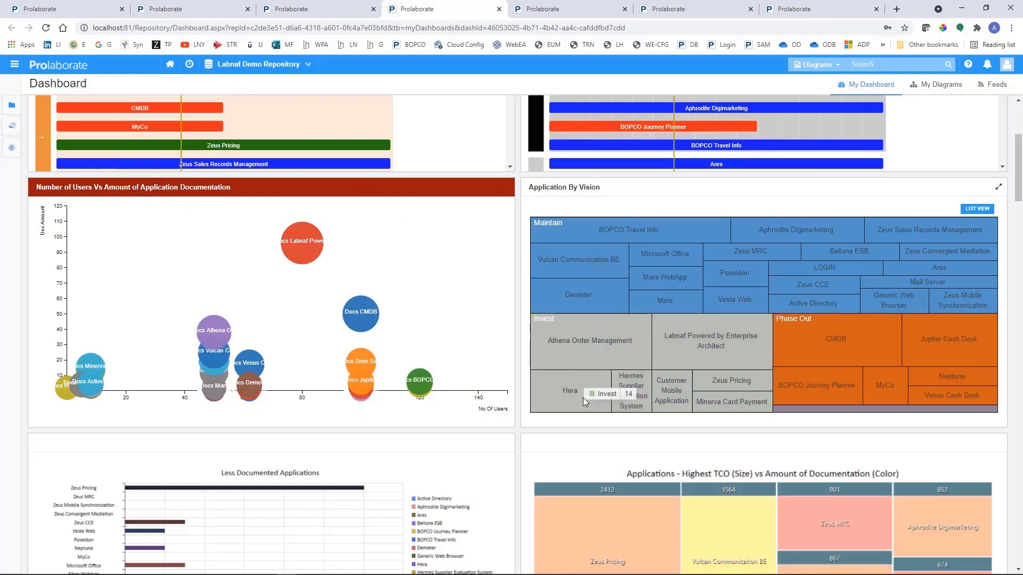
pyautogui.scroll(-2, 568, 352)
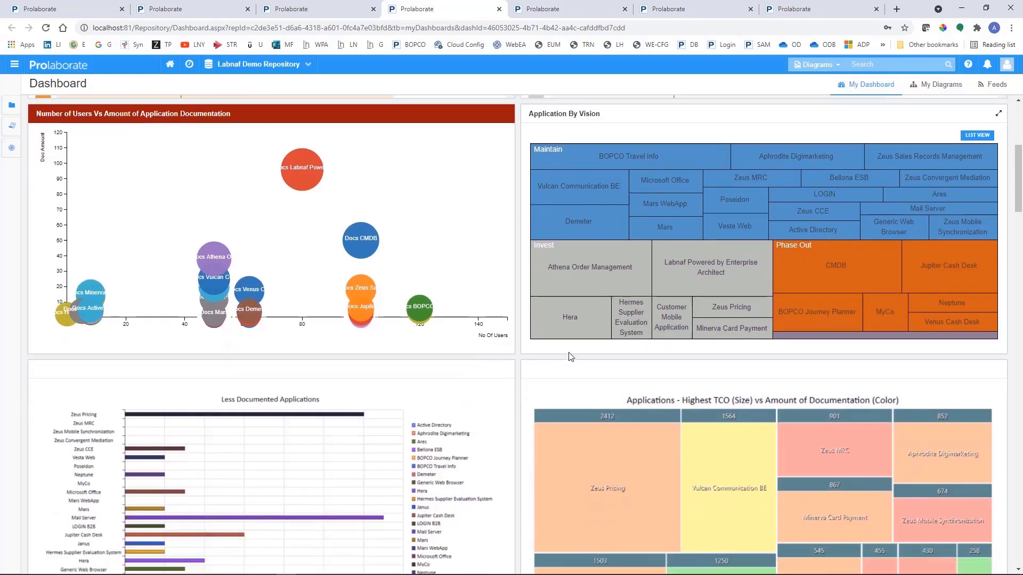
pyautogui.scroll(1, 598, 286)
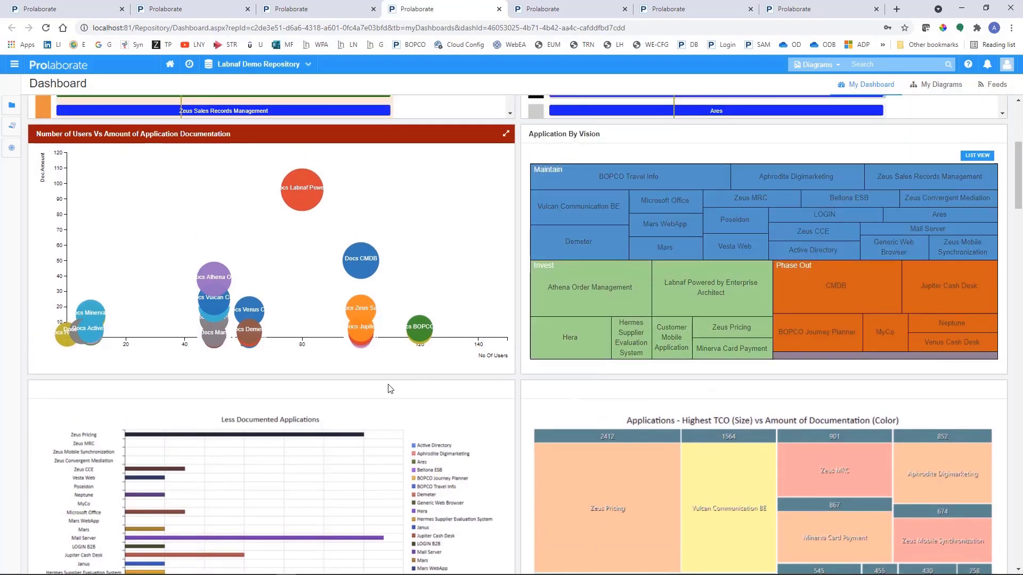
pyautogui.scroll(-2, 336, 407)
pyautogui.scroll(-3, 336, 407)
pyautogui.scroll(-1, 473, 355)
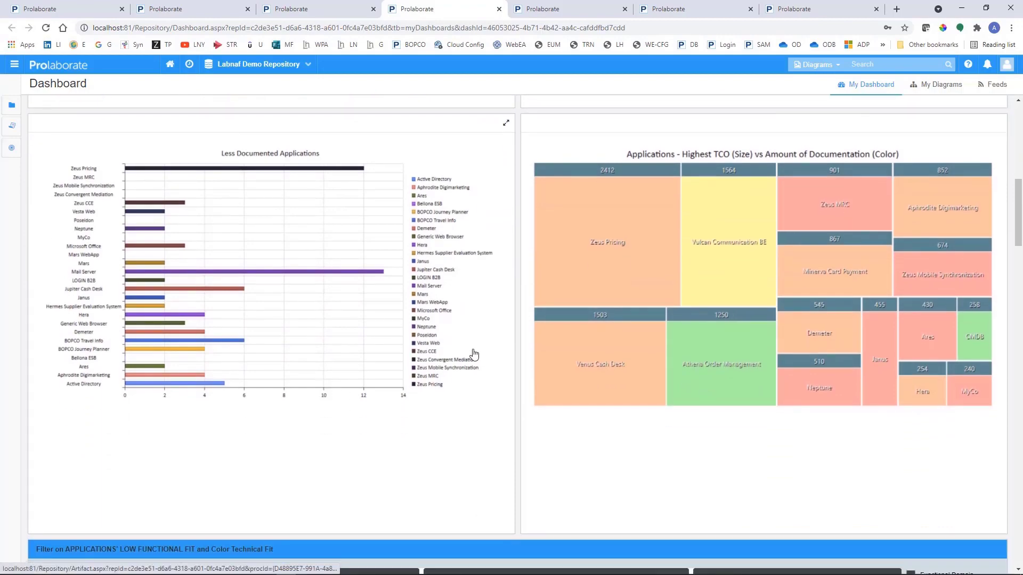
# Examine the functional map filtered on applications with low functional fit and colored by technical fit, from Traffic Management to Traveler Communication
pyautogui.scroll(-4, 464, 359)
pyautogui.scroll(-3, 461, 347)
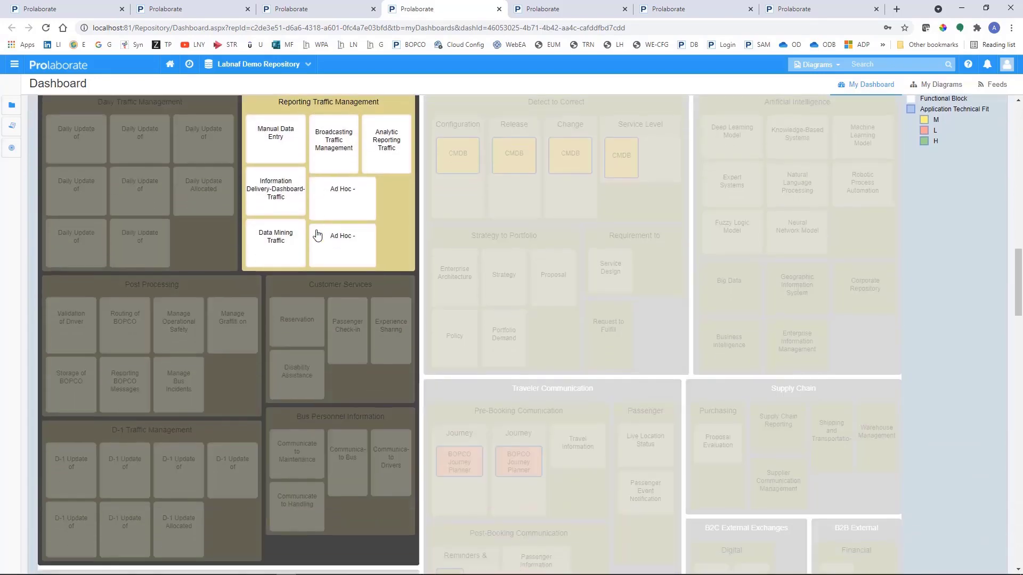
pyautogui.scroll(-4, 319, 234)
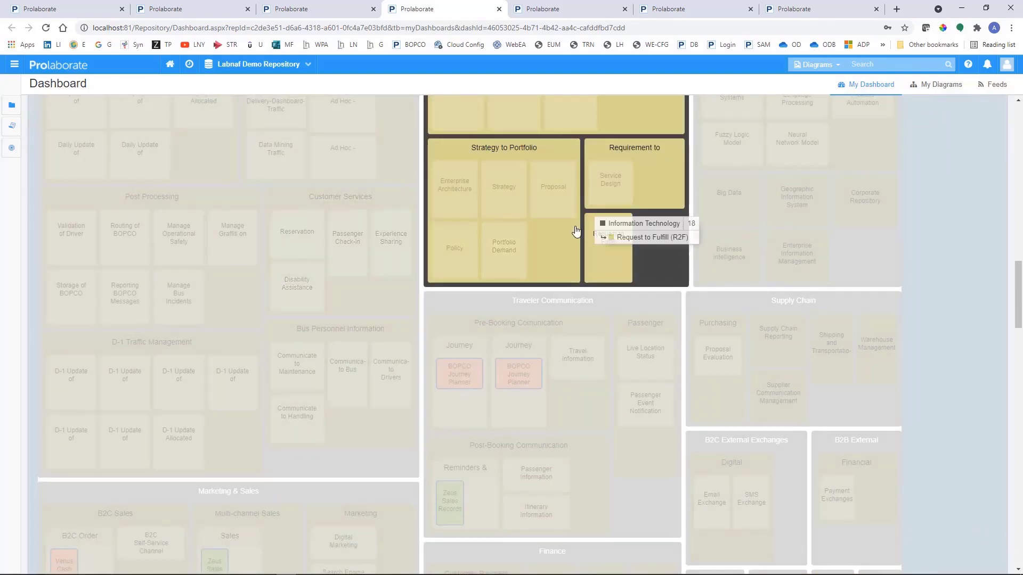
pyautogui.scroll(3, 559, 229)
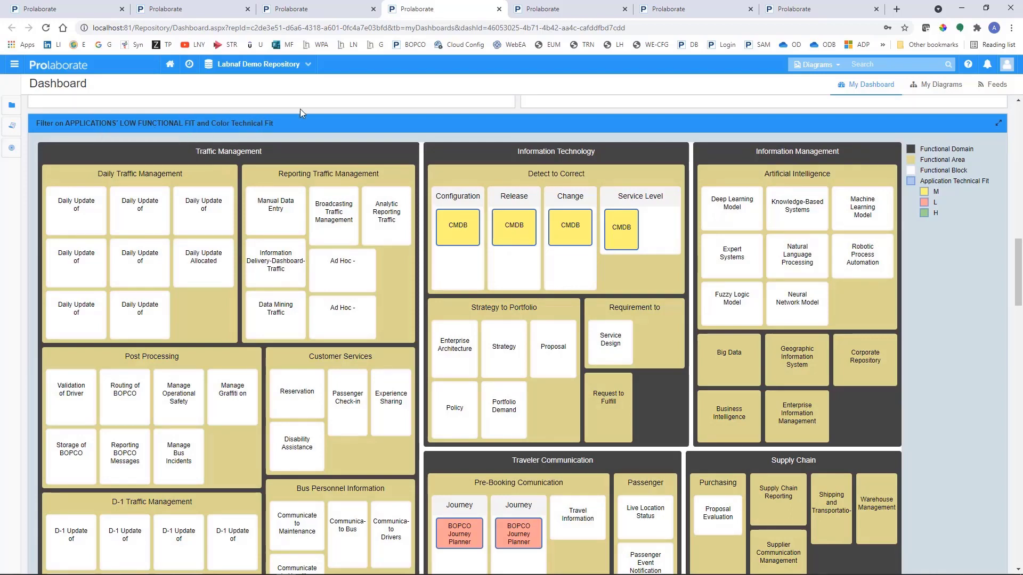
pyautogui.scroll(-3, 447, 110)
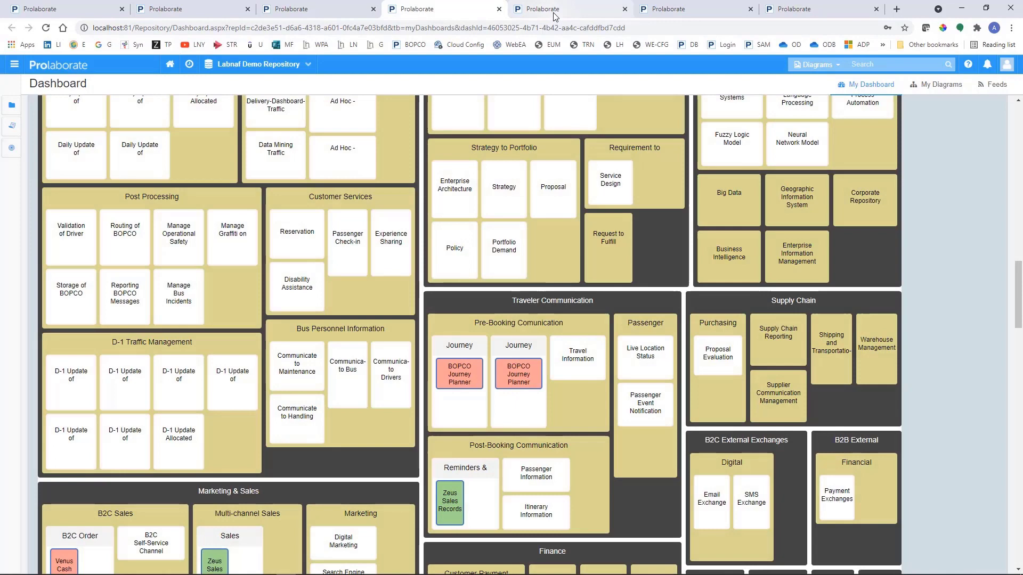
# Bring up the BOPCO - Strategy Definition dashboard and review its diagnoses, BOPCO SWOT, Mission and Vision, and Business Model Canvas
pyautogui.click(553, 12)
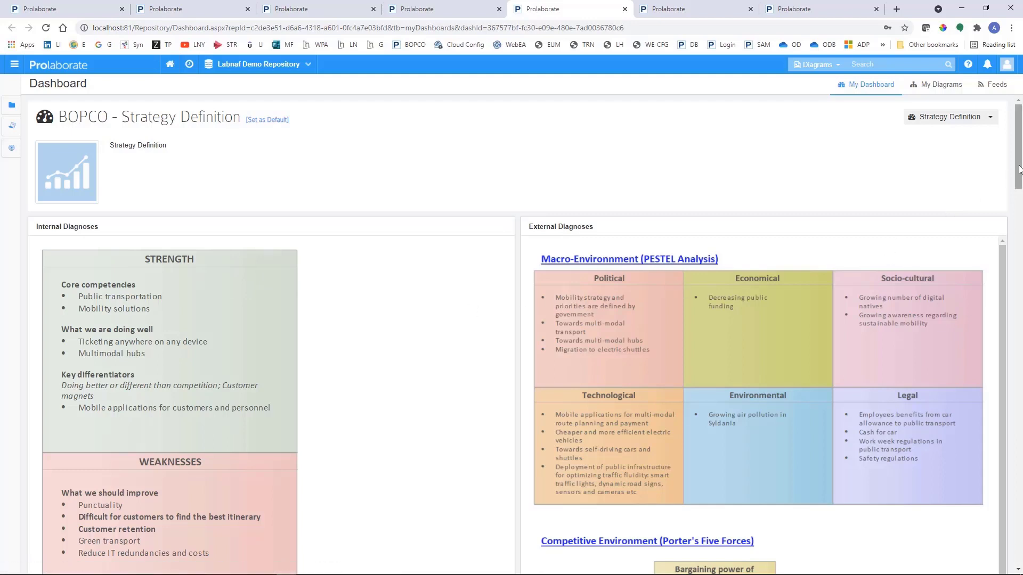
pyautogui.moveTo(1021, 174); pyautogui.dragTo(1021, 298)
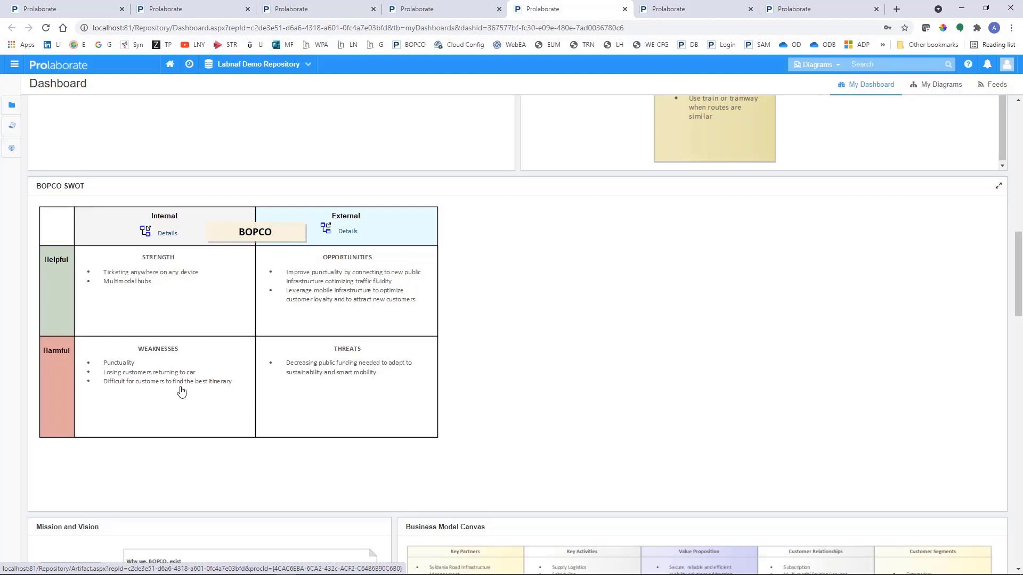
pyautogui.scroll(-1, 183, 391)
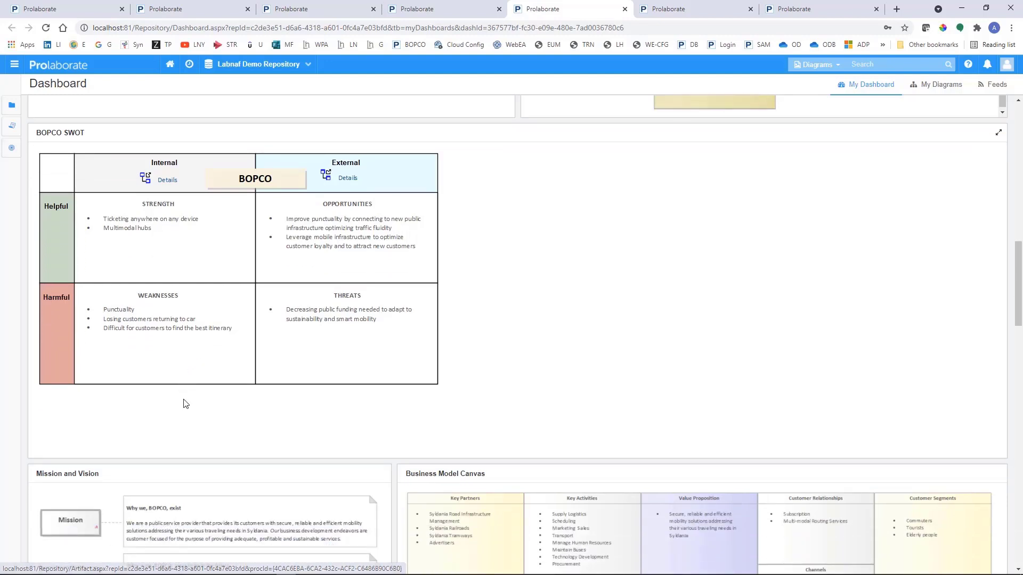
pyautogui.scroll(-5, 185, 409)
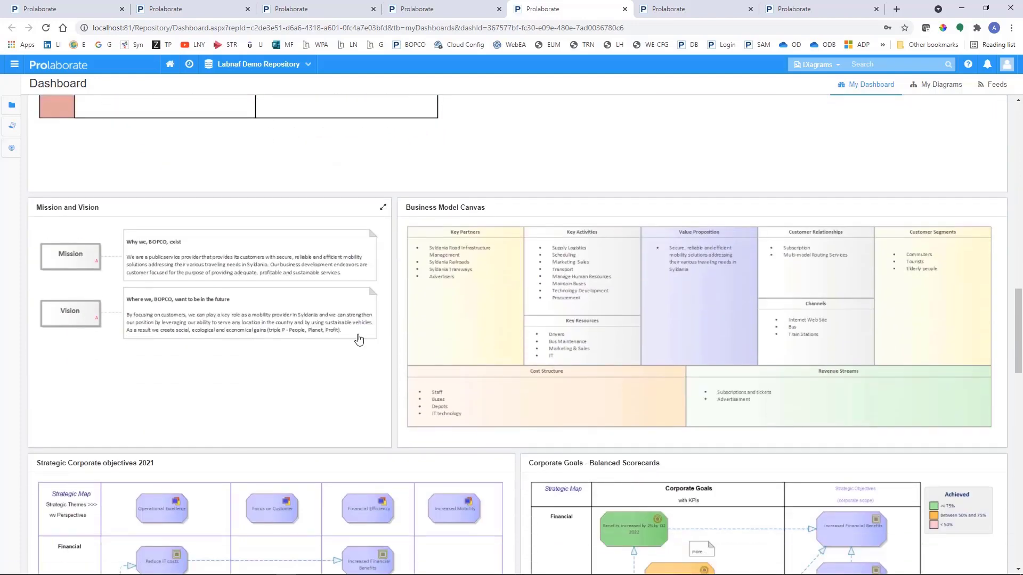
pyautogui.scroll(-3, 725, 327)
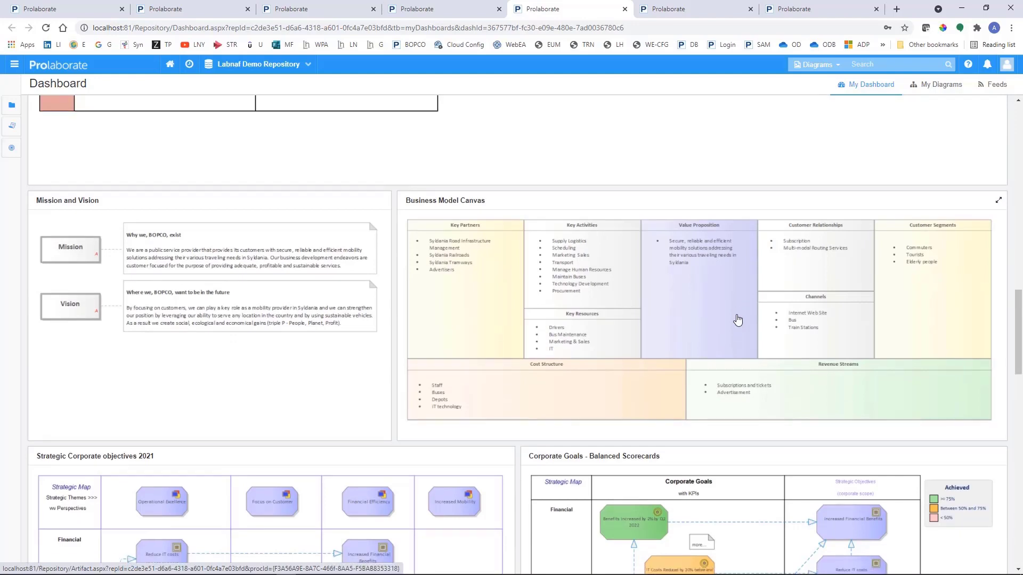
pyautogui.scroll(-2, 617, 280)
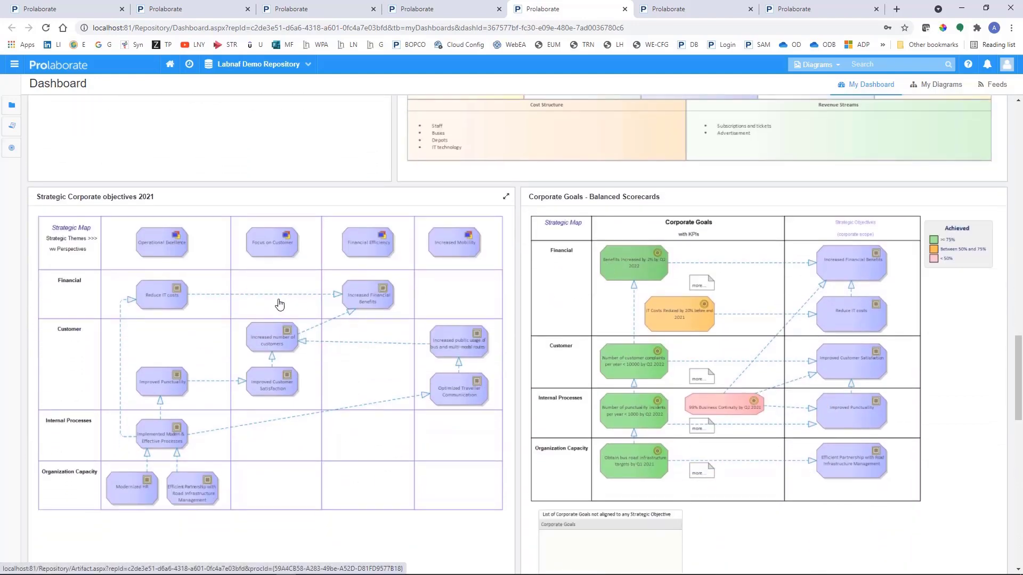
pyautogui.scroll(8, 279, 304)
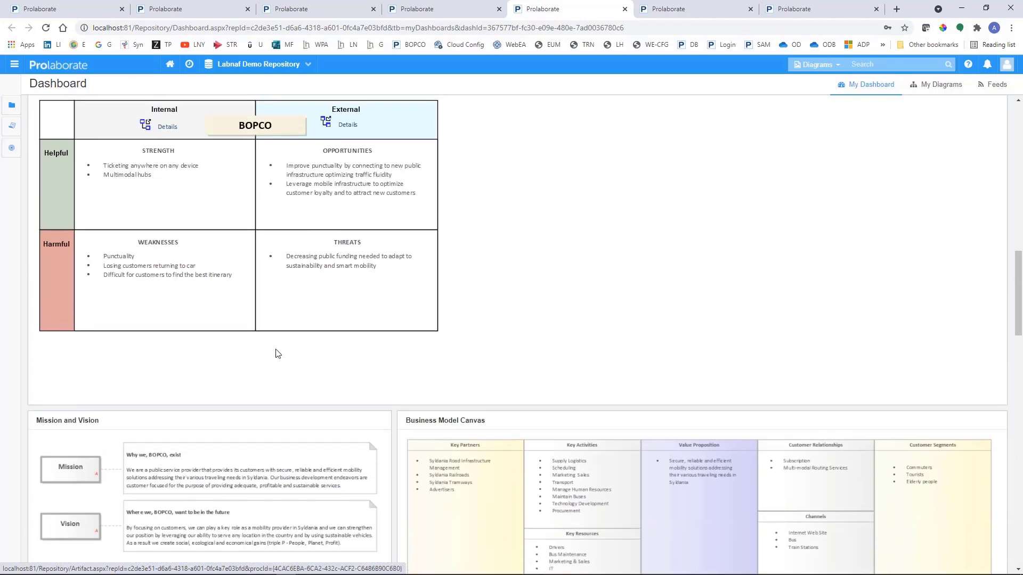
pyautogui.scroll(-3, 278, 353)
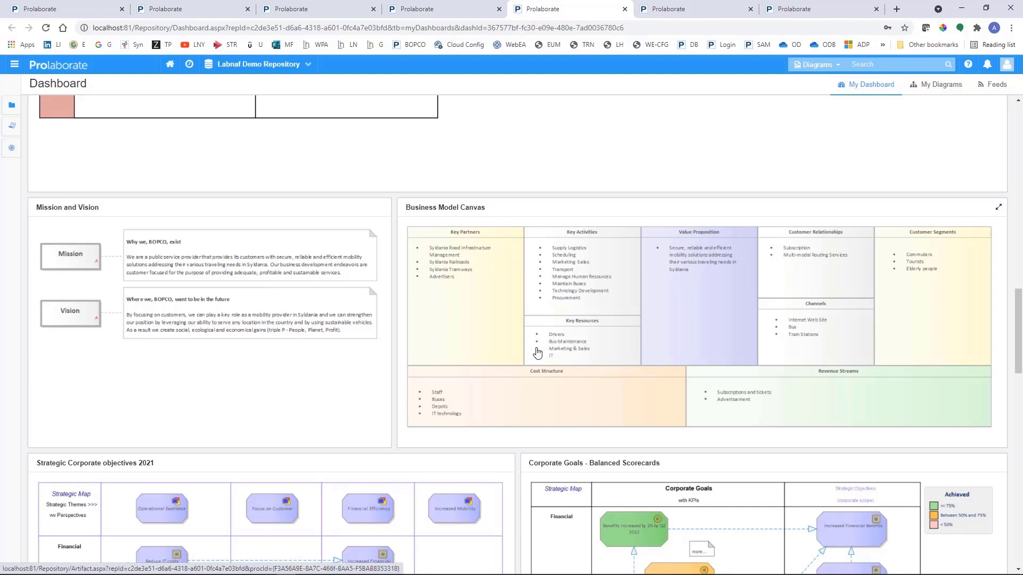
# Examine the Strategic Corporate objectives 2021 map alongside the Corporate Goals - Balanced Scorecards
pyautogui.scroll(-4, 524, 368)
pyautogui.scroll(-2, 338, 396)
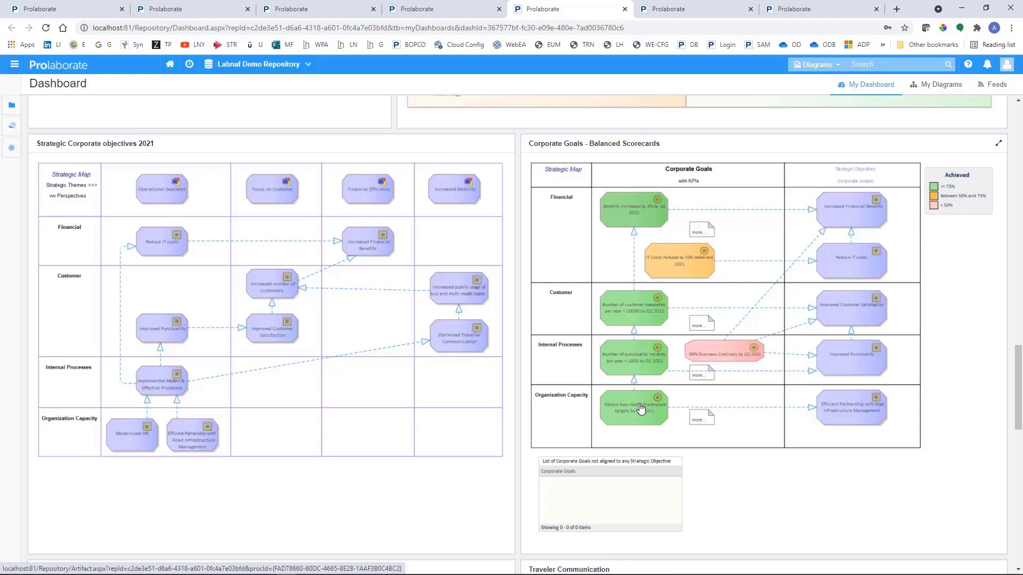
pyautogui.scroll(-7, 639, 409)
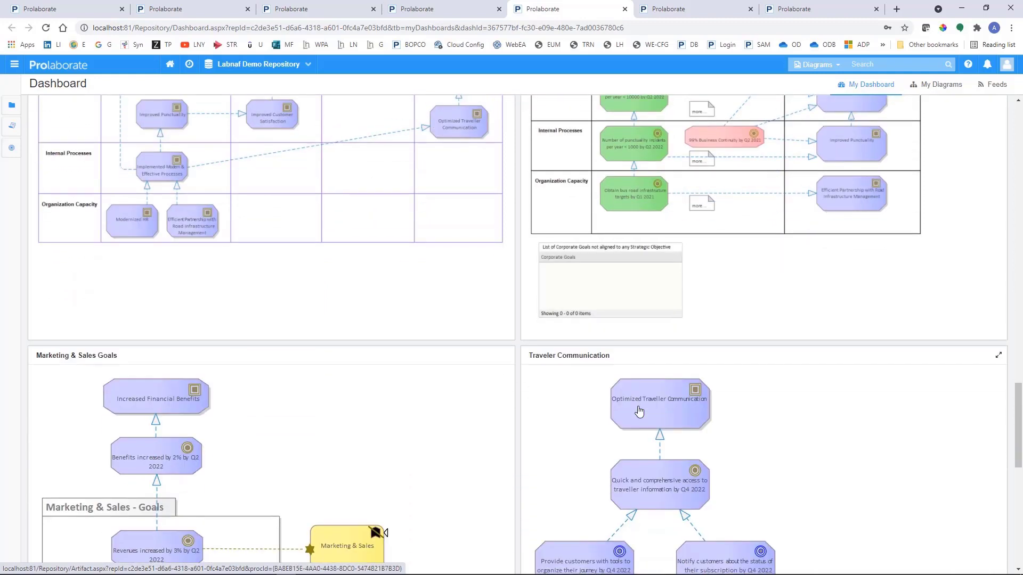
pyautogui.scroll(6, 639, 410)
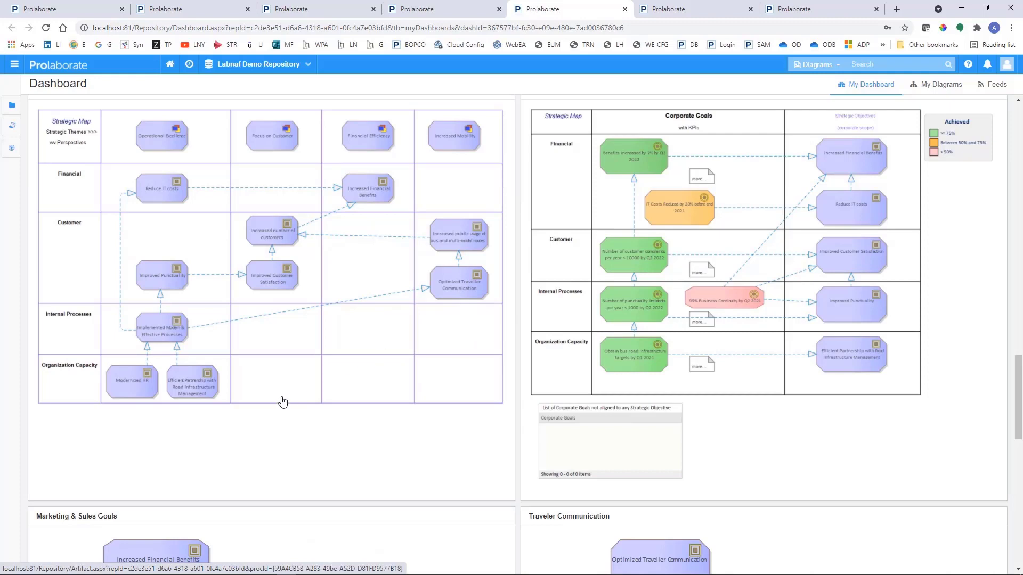
# Examine the Marketing & Sales Goals, Traveler Communication and IT Goals diagrams on the strategy definition dashboard
pyautogui.scroll(-4, 283, 400)
pyautogui.scroll(-4, 283, 402)
pyautogui.scroll(1, 264, 341)
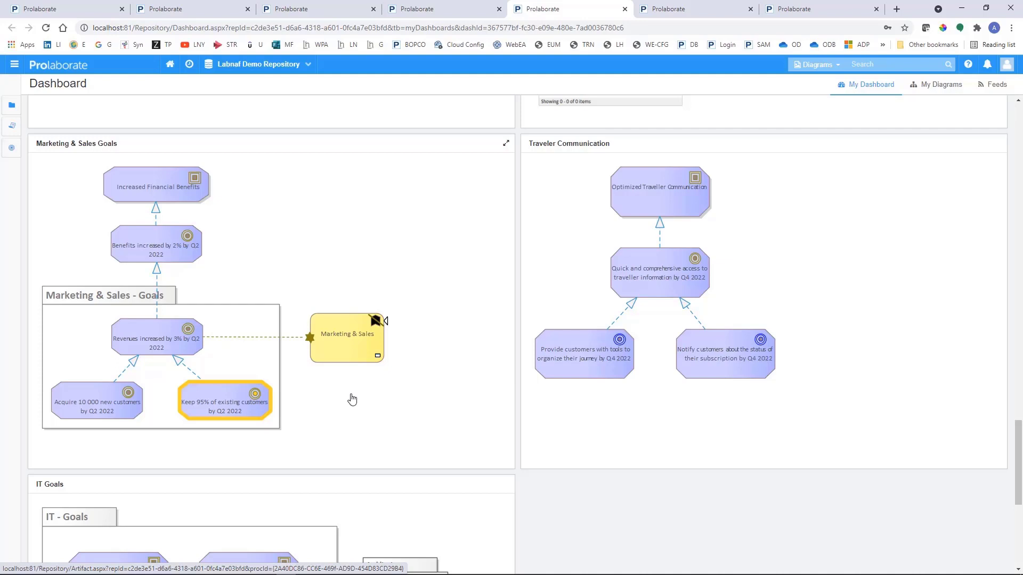
pyautogui.scroll(-1, 295, 419)
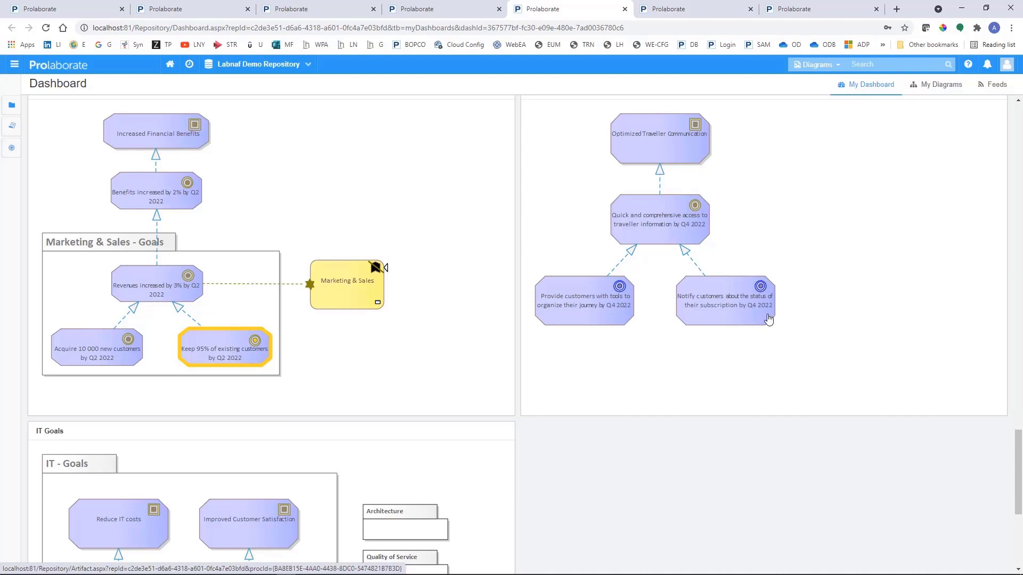
pyautogui.scroll(1, 697, 321)
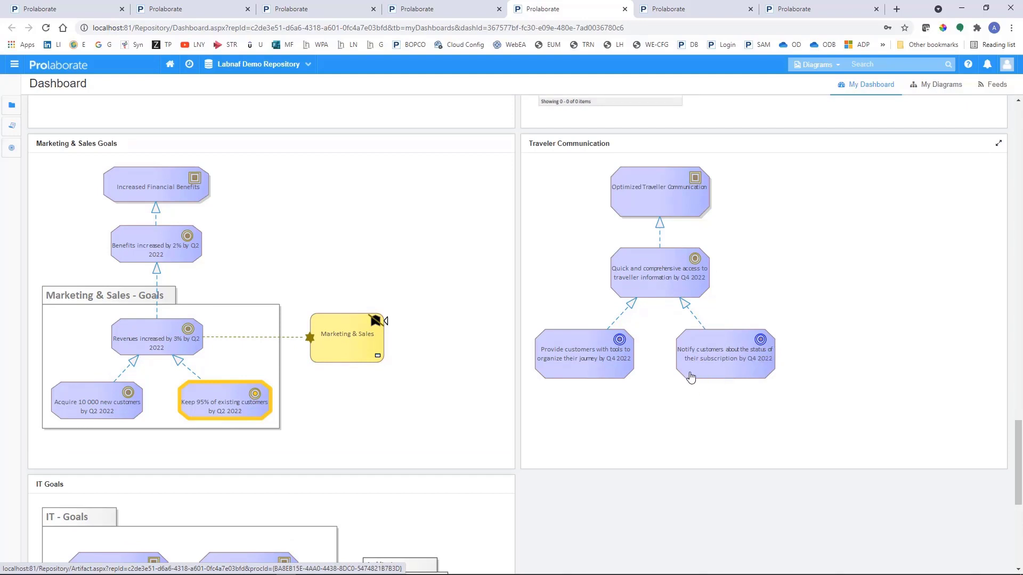
pyautogui.scroll(-3, 555, 286)
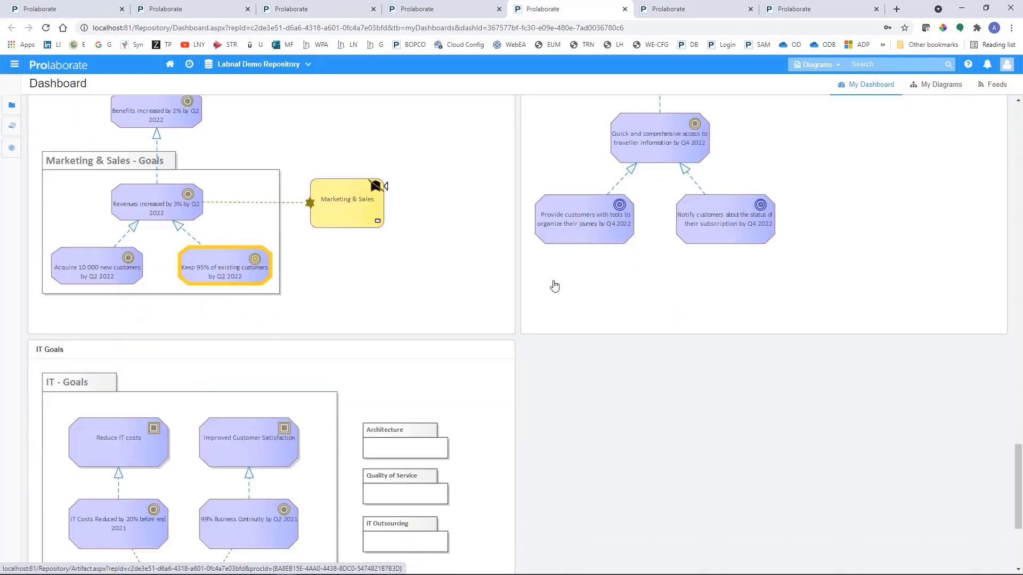
pyautogui.scroll(-3, 554, 287)
pyautogui.scroll(6, 555, 286)
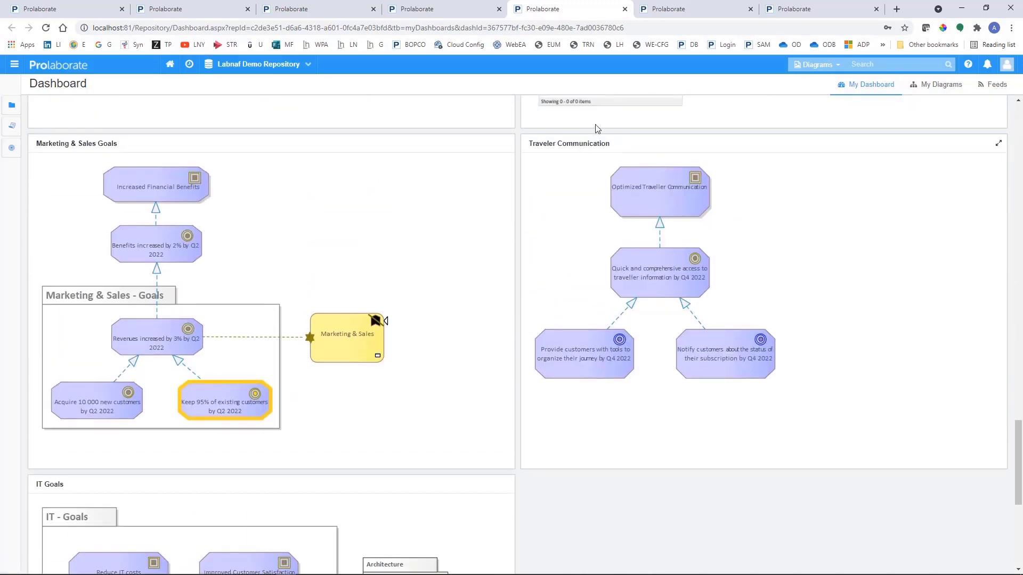
# Bring up the BOPCO - Strategy Execution dashboard, checking it against the Strategy & Architecture Process as Image diagram
pyautogui.click(675, 11)
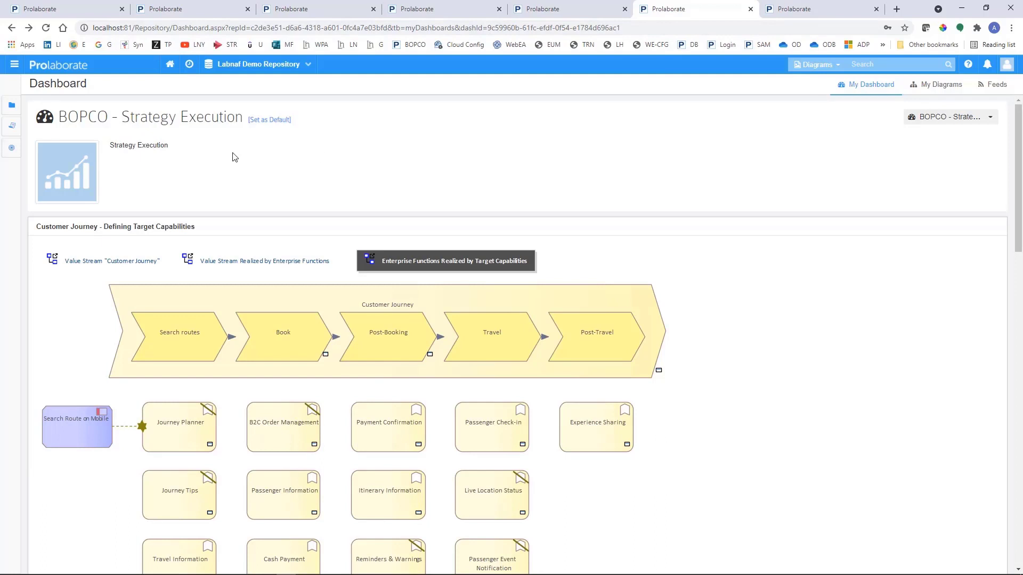
pyautogui.click(192, 14)
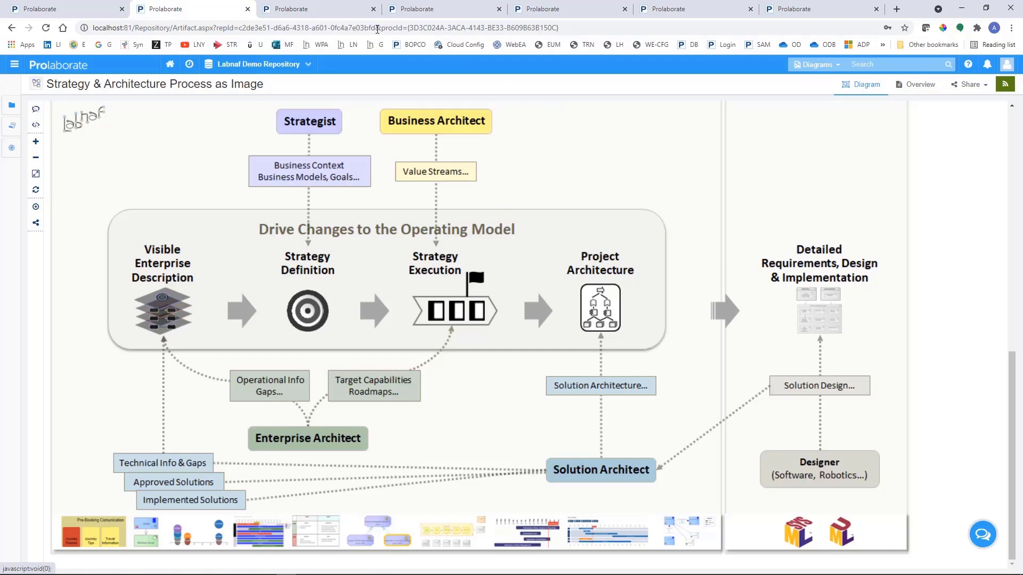
pyautogui.click(557, 13)
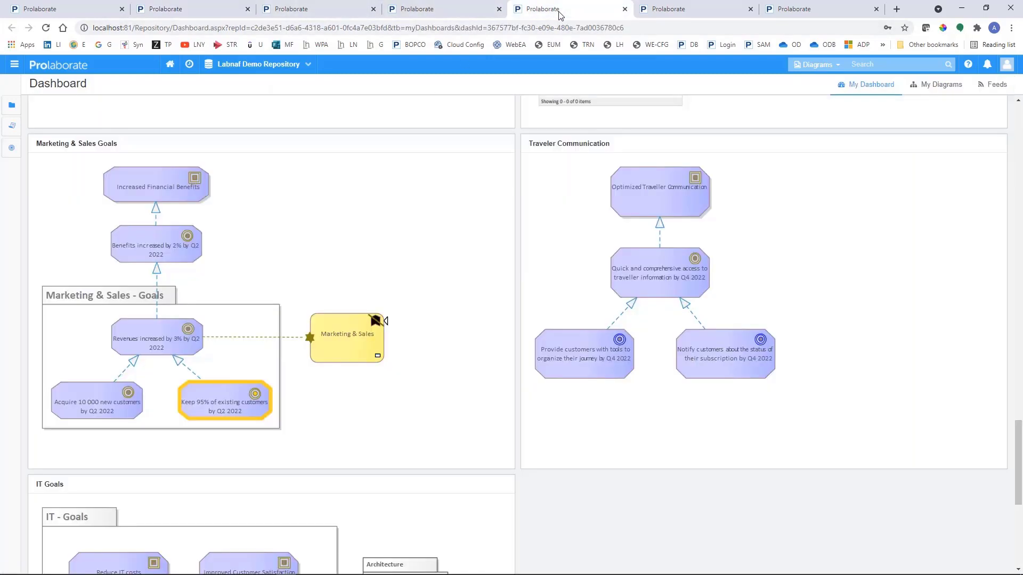
pyautogui.click(655, 15)
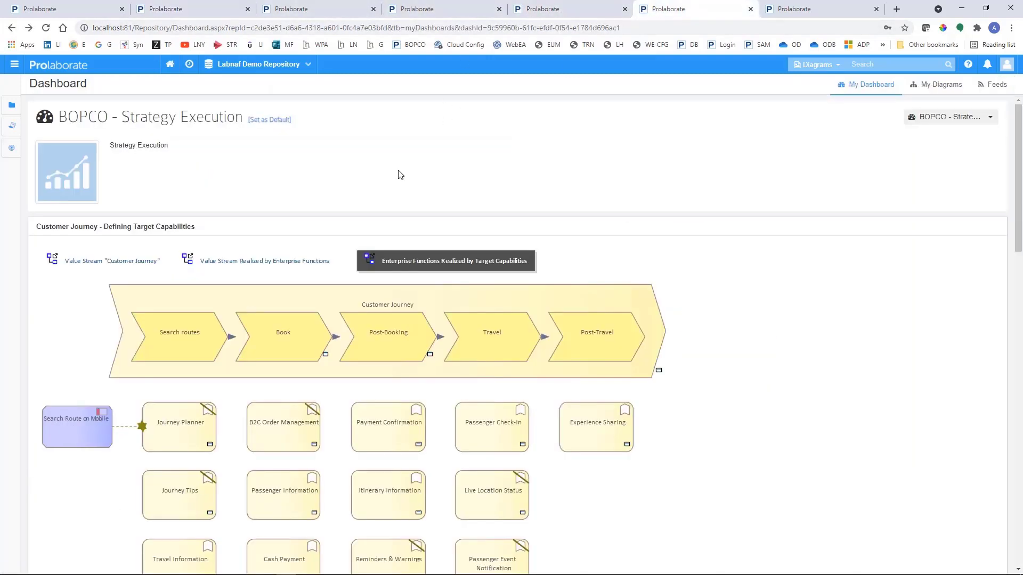
# Review the Customer Journey target capabilities, the Marketing & Sales capability diagrams, and the target capability and project roadmaps
pyautogui.scroll(-2, 401, 175)
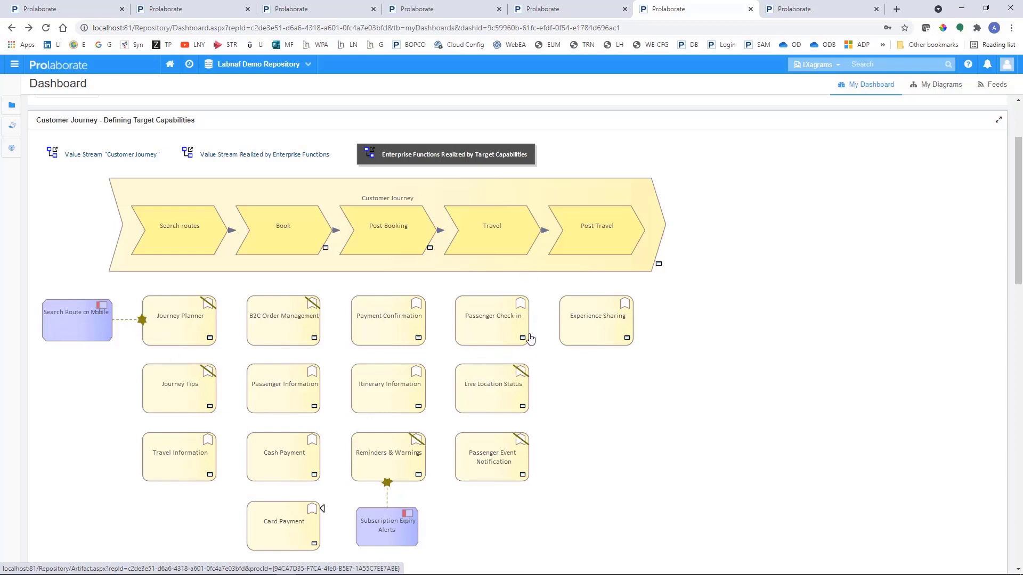
pyautogui.scroll(-5, 530, 337)
pyautogui.scroll(-4, 530, 337)
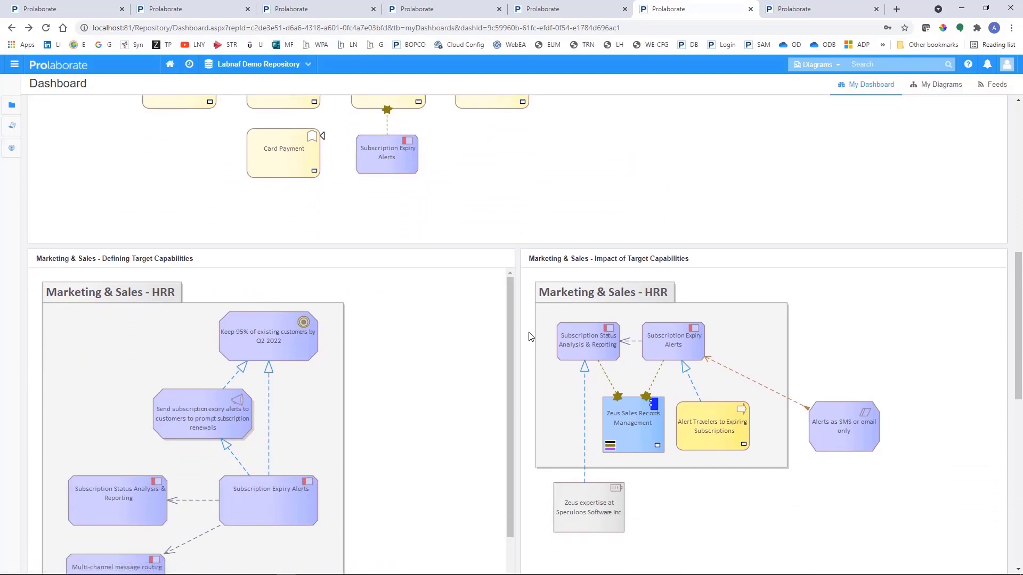
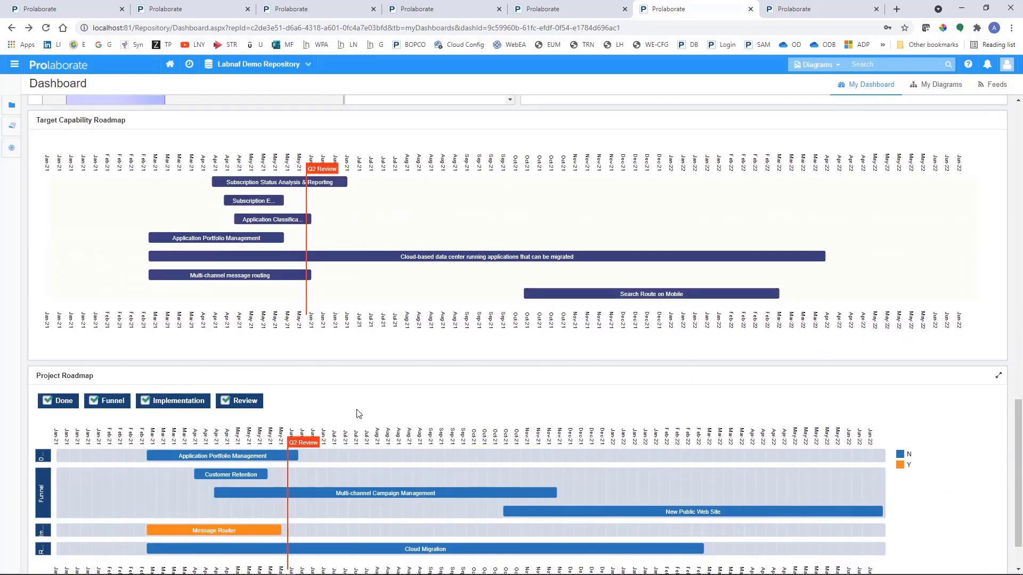
# Review the Target Capability Roadmap and Project Roadmap, checking them against the Strategy & Architecture Process as Image diagram
pyautogui.scroll(-1, 360, 412)
pyautogui.moveTo(286, 409)
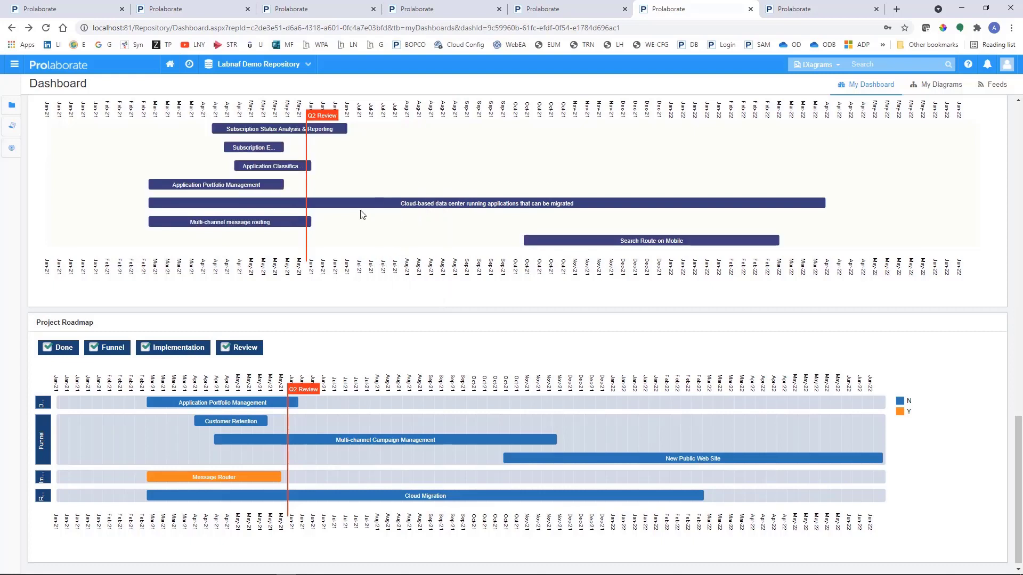
pyautogui.moveTo(362, 212)
pyautogui.click(202, 16)
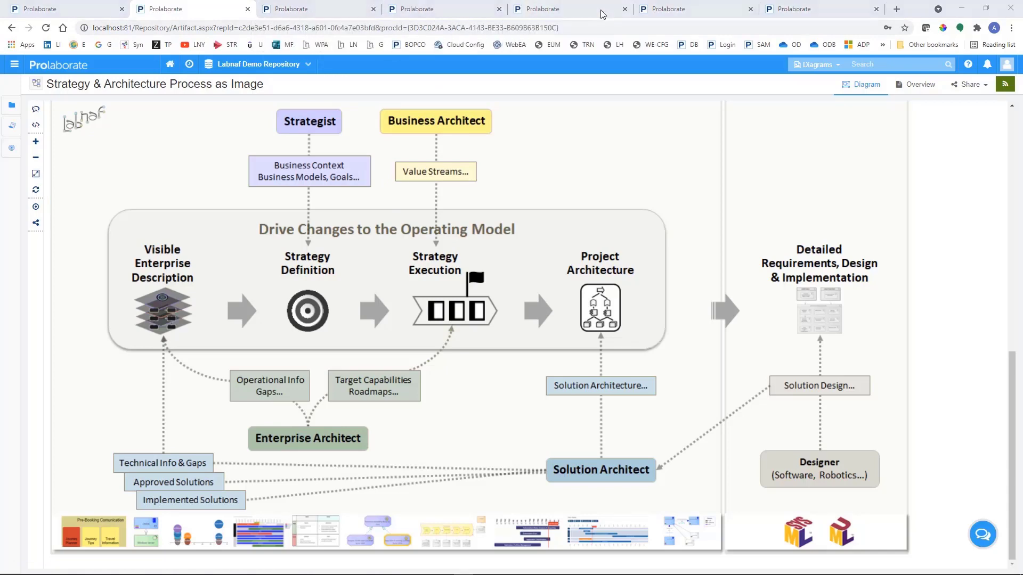
pyautogui.click(716, 15)
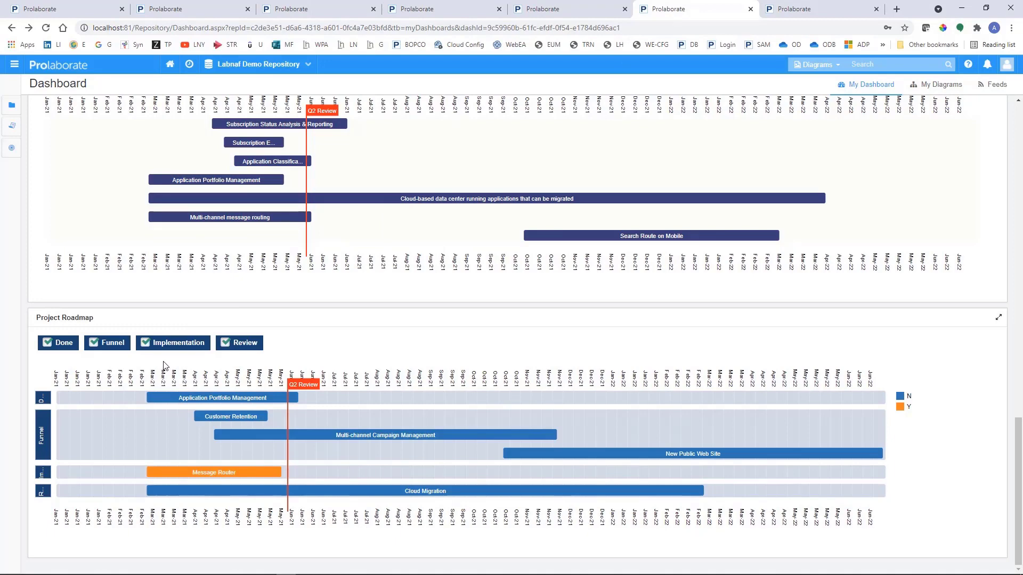
# Bring up the BOPCO - Project Architecture dashboard and examine the missing viewpoints of the Ticket Office Sale and Labnaf PaaS projects
pyautogui.click(836, 14)
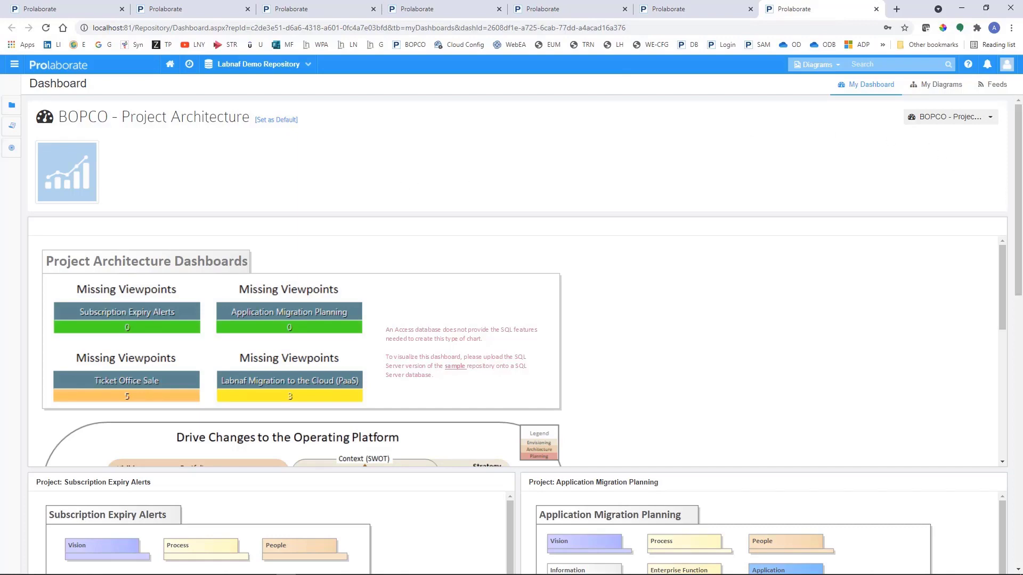
pyautogui.moveTo(1020, 203); pyautogui.dragTo(1016, 472)
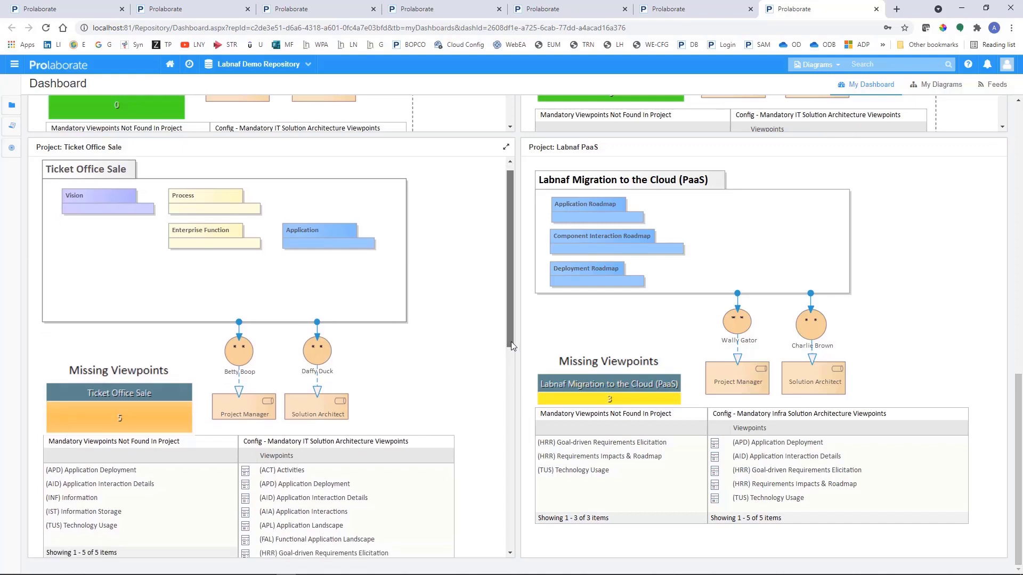
pyautogui.scroll(-2, 510, 341)
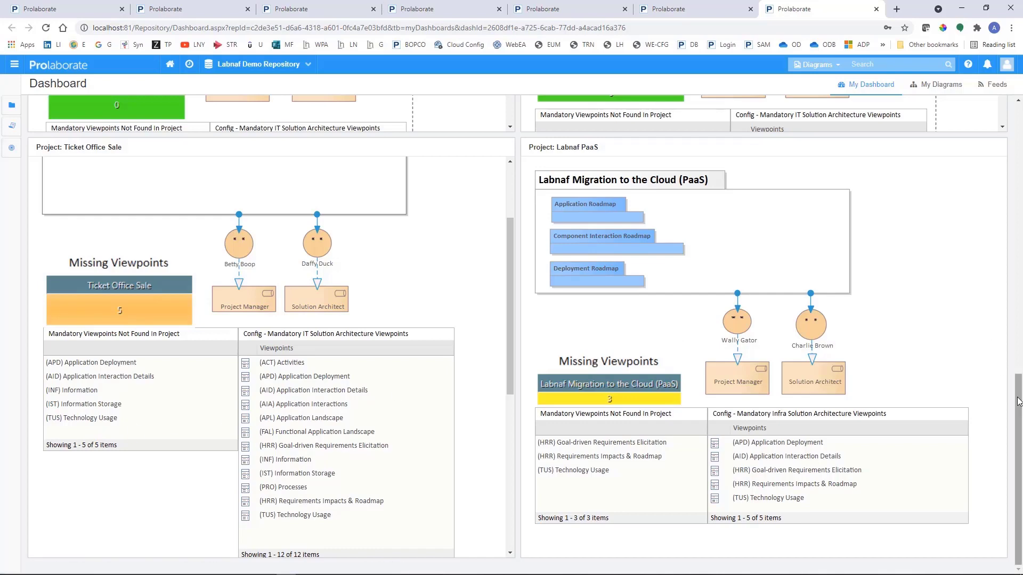
# Download the generated Solution Architecture Description document from the Subscription Expiry Alerts project diagram and open it in Word
pyautogui.moveTo(1018, 401); pyautogui.dragTo(1018, 241)
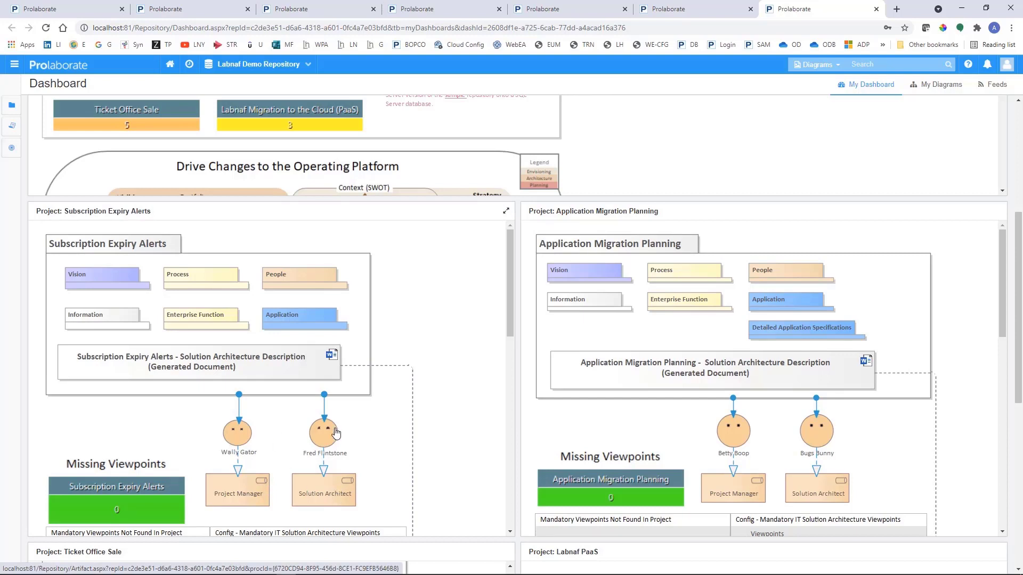
pyautogui.click(270, 364)
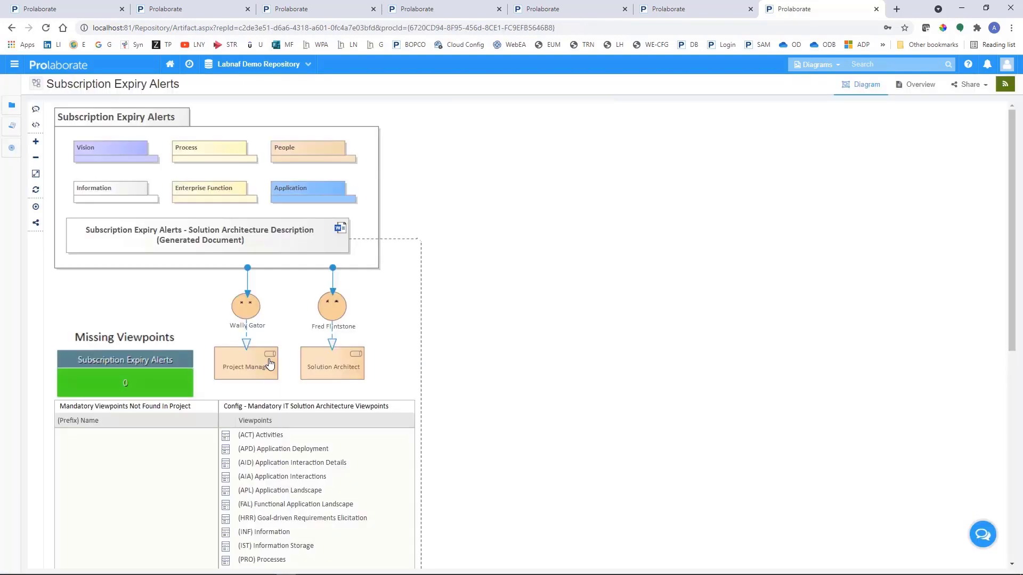
pyautogui.click(276, 244)
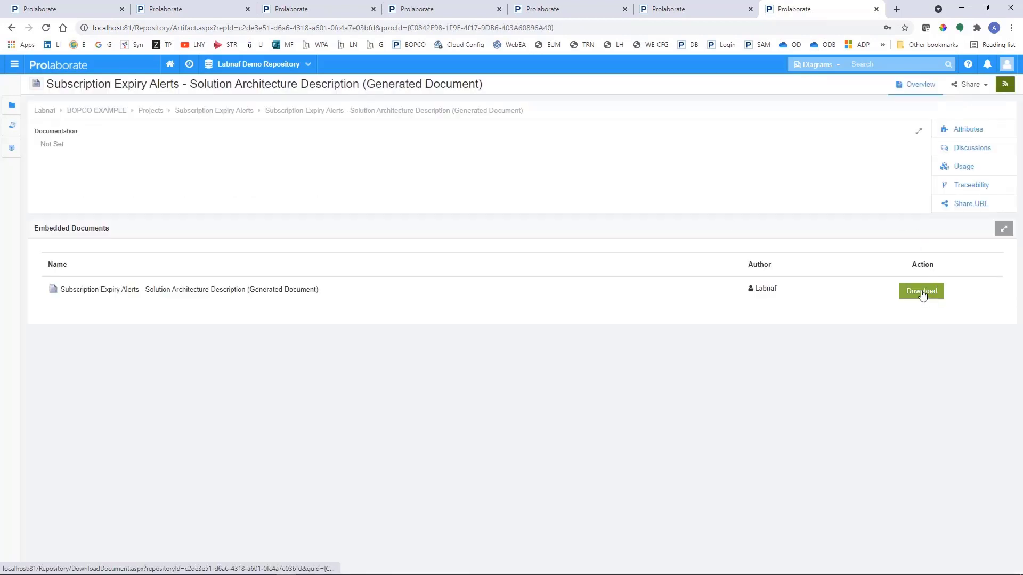
pyautogui.click(921, 292)
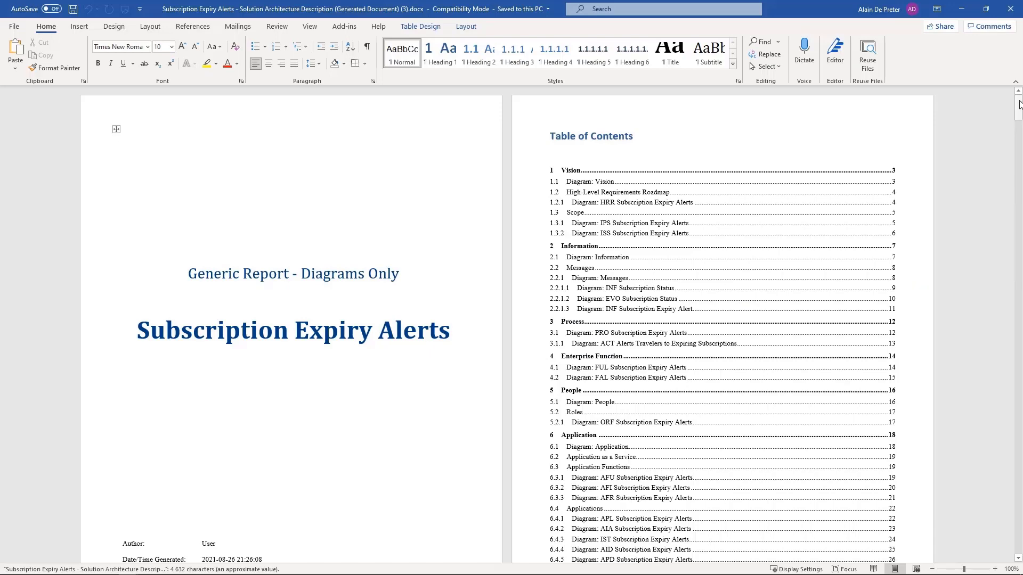
# Examine the Subscription Expiry Alerts report from its table of contents through the process, enterprise function, people and application diagrams
pyautogui.moveTo(1018, 105)
pyautogui.mouseDown()
pyautogui.moveTo(1021, 119)
pyautogui.moveTo(1020, 103)
pyautogui.mouseUp()
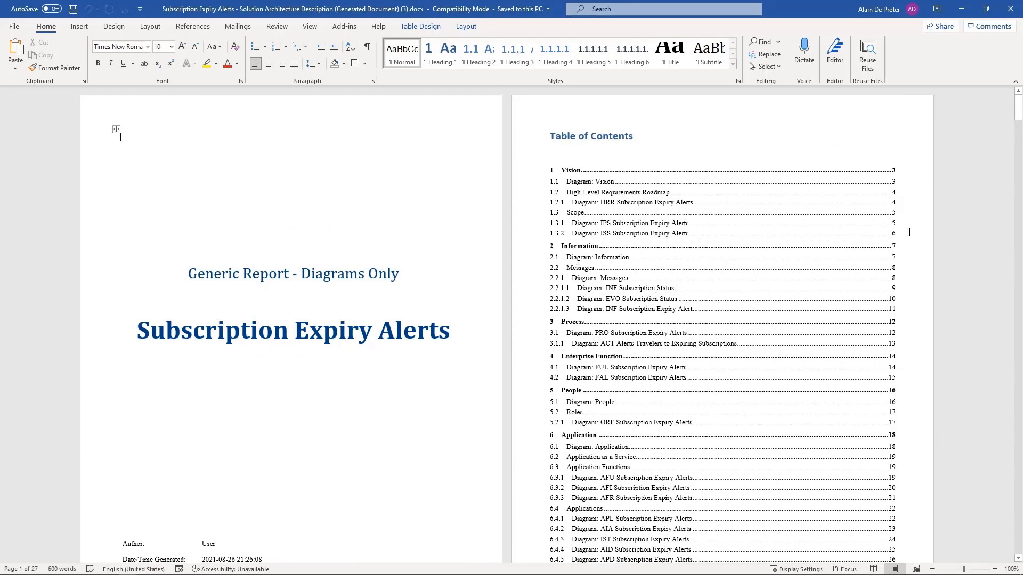
pyautogui.moveTo(1018, 109); pyautogui.dragTo(982, 312)
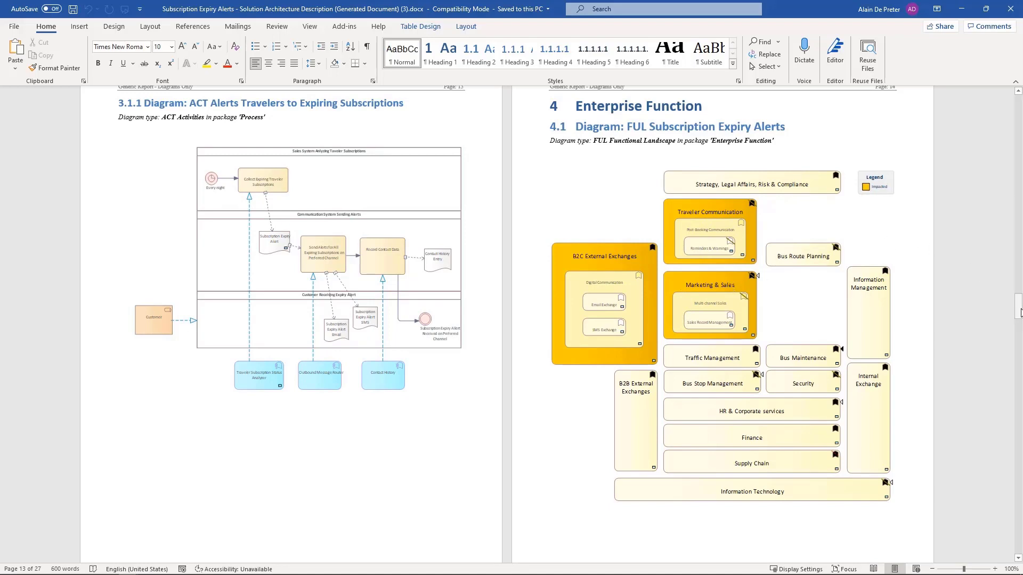
pyautogui.moveTo(1021, 311); pyautogui.dragTo(1018, 343)
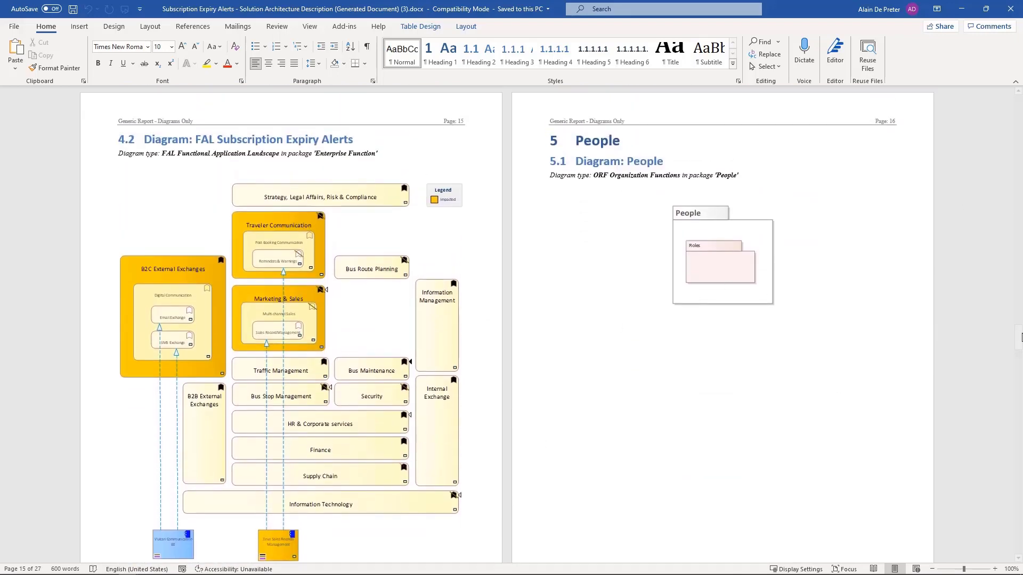
pyautogui.moveTo(1018, 337); pyautogui.dragTo(1019, 433)
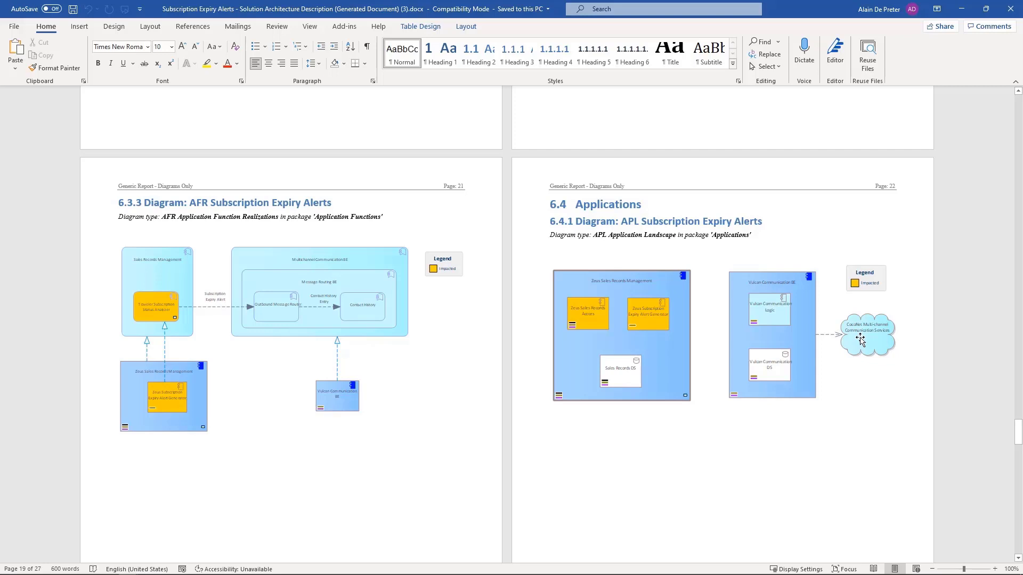
pyautogui.moveTo(1018, 432); pyautogui.dragTo(1020, 438)
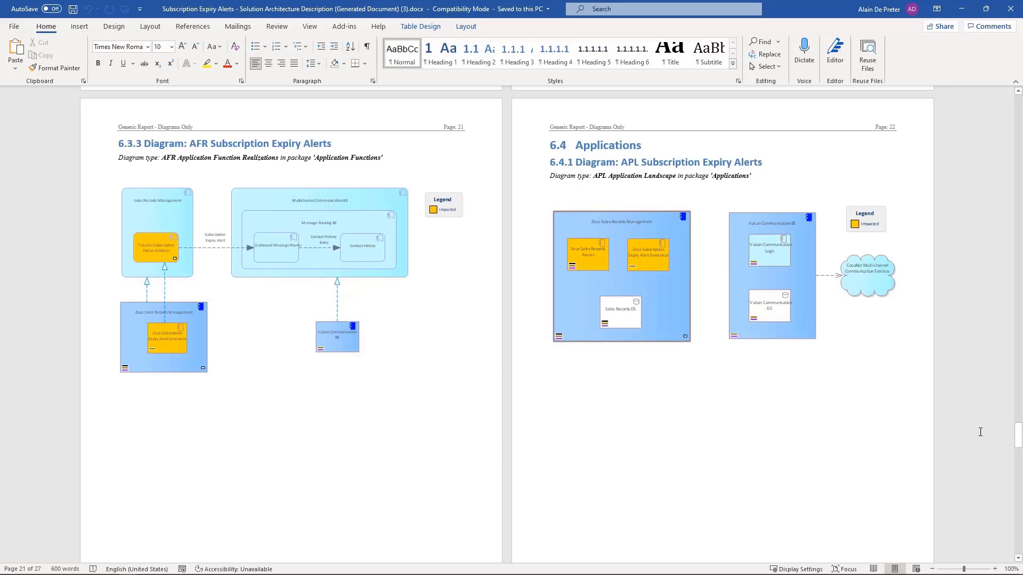
pyautogui.moveTo(1018, 435); pyautogui.dragTo(1019, 497)
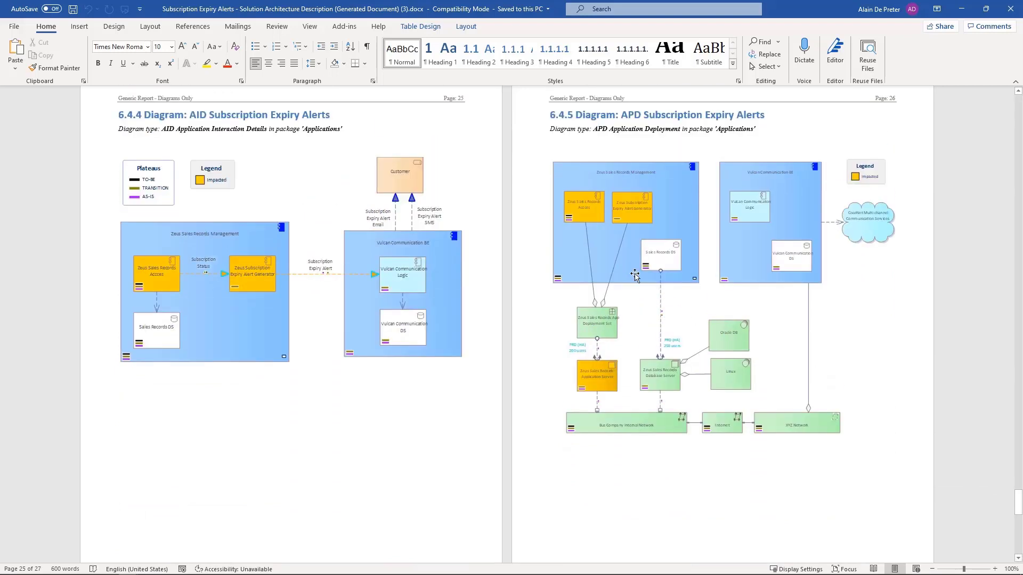